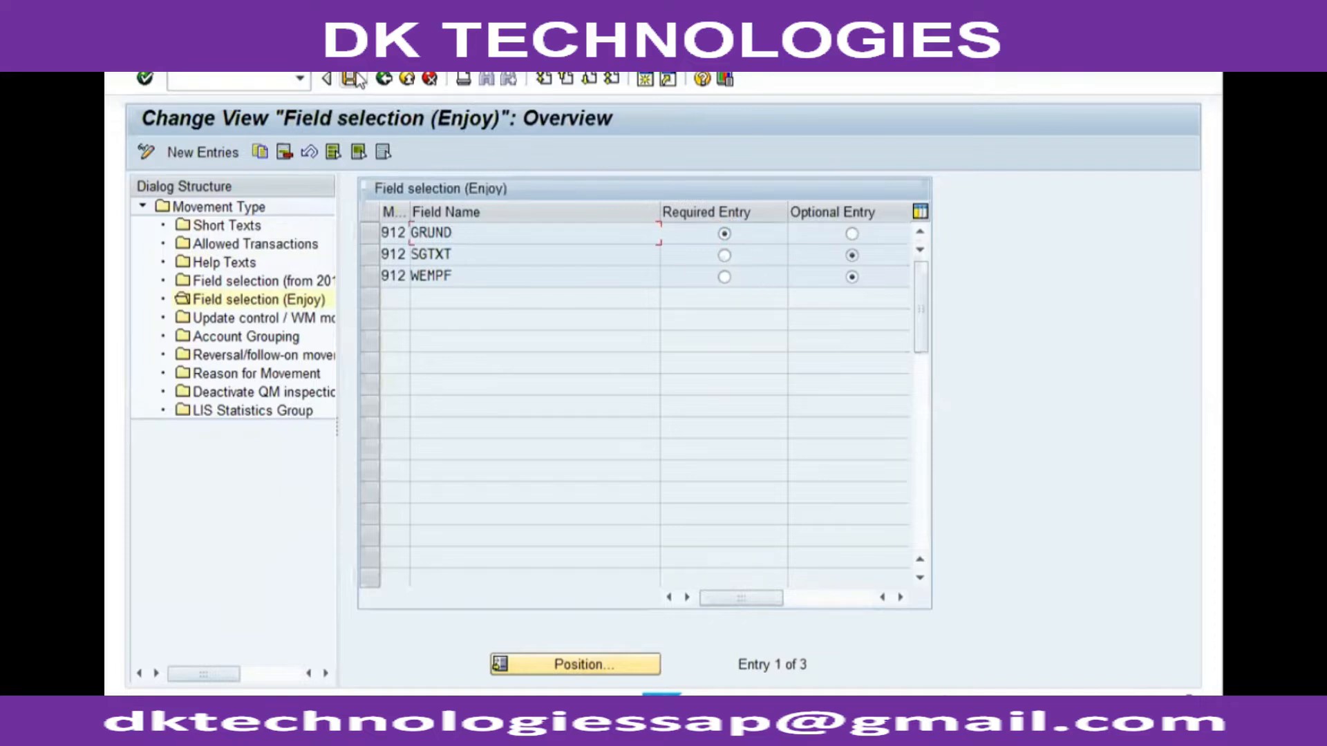
# Add a reason for movement to movement type 912 with reason 1 and the text "Cancel GR"
pyautogui.click(293, 374)
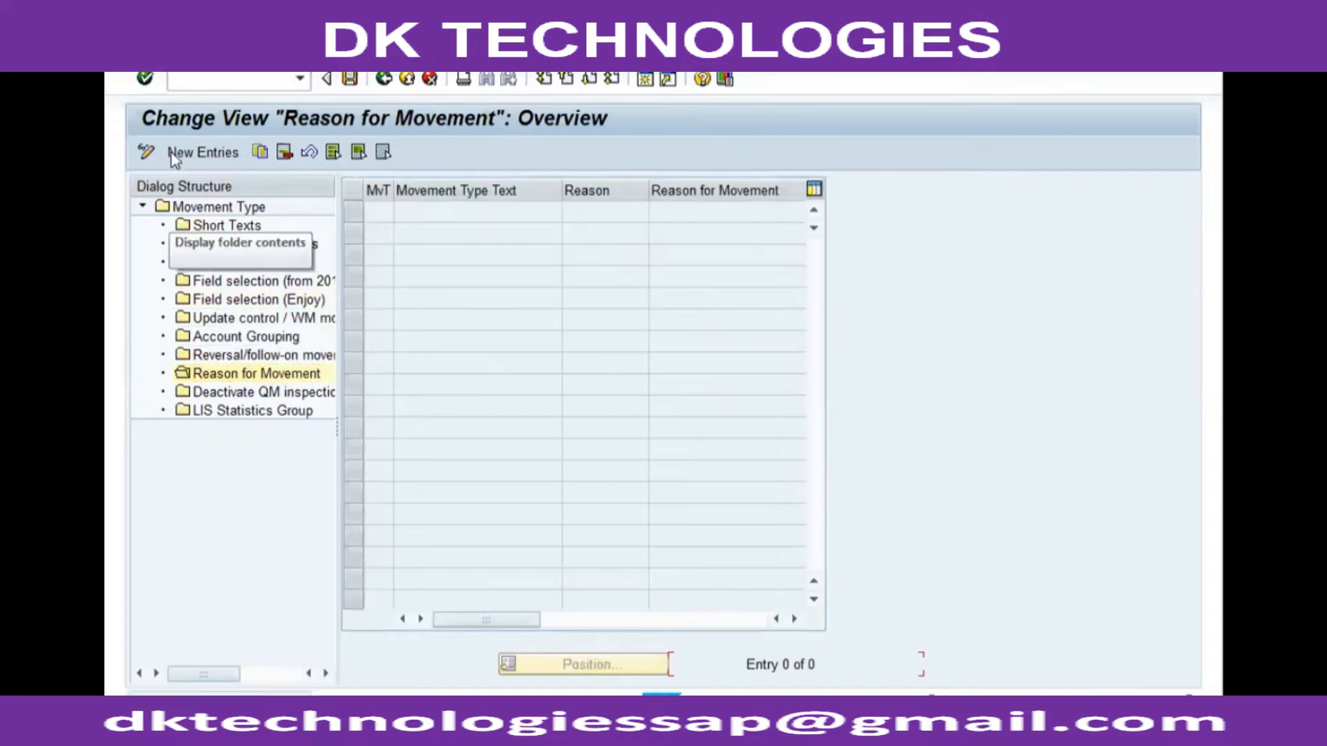
pyautogui.click(190, 154)
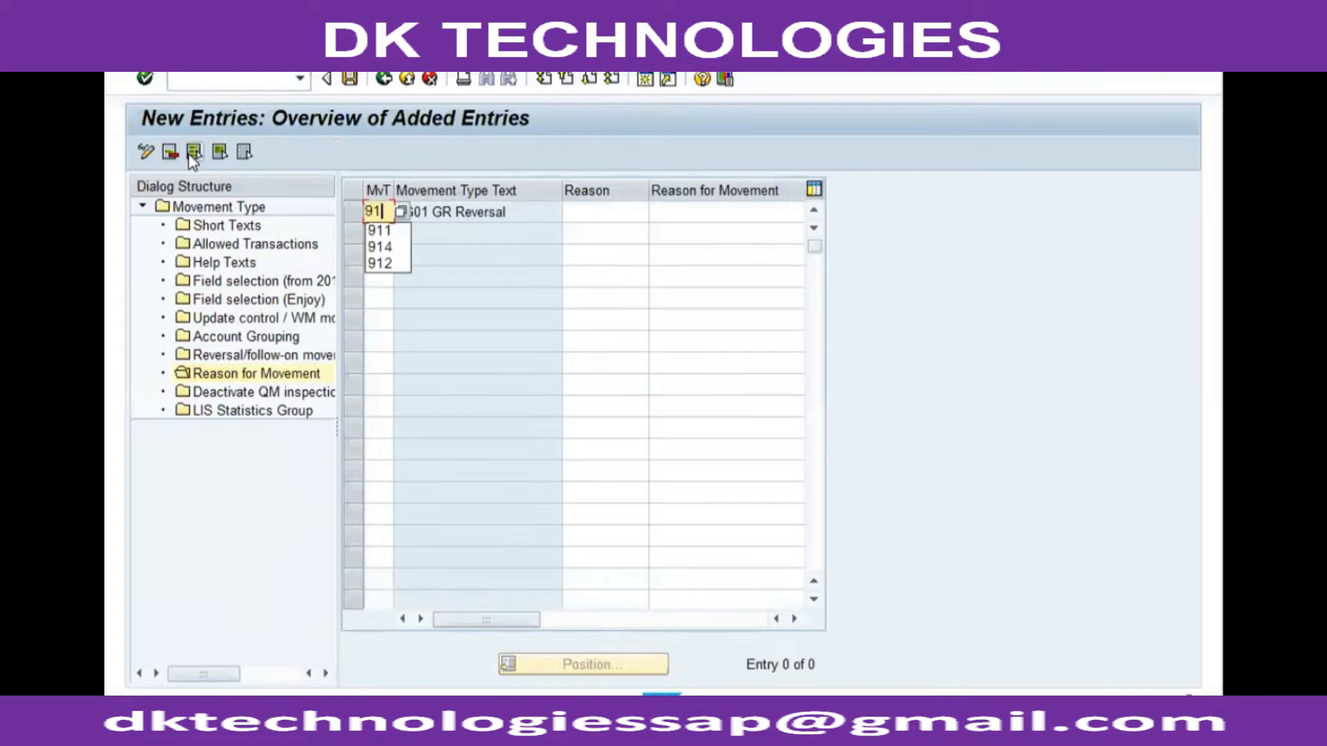
pyautogui.press('Tab')
pyautogui.write('1')
pyautogui.press('Tab')
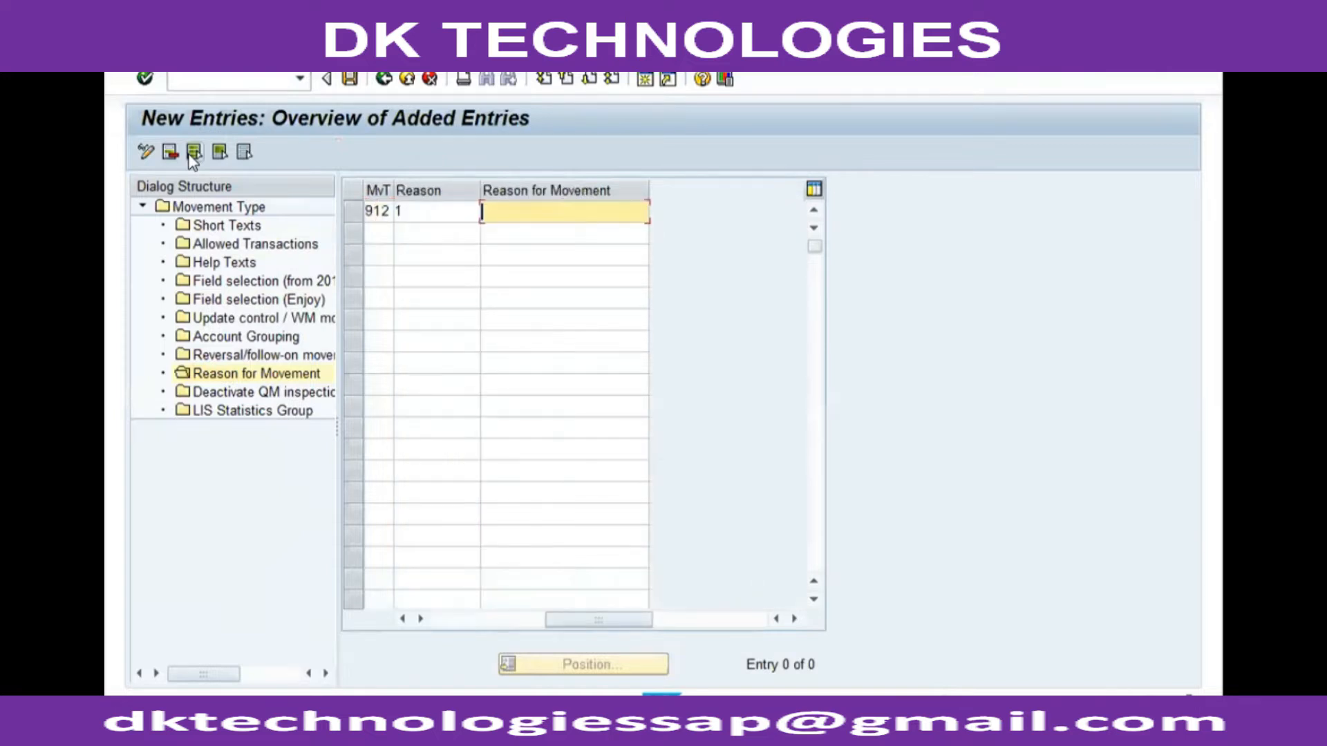
pyautogui.write('R')
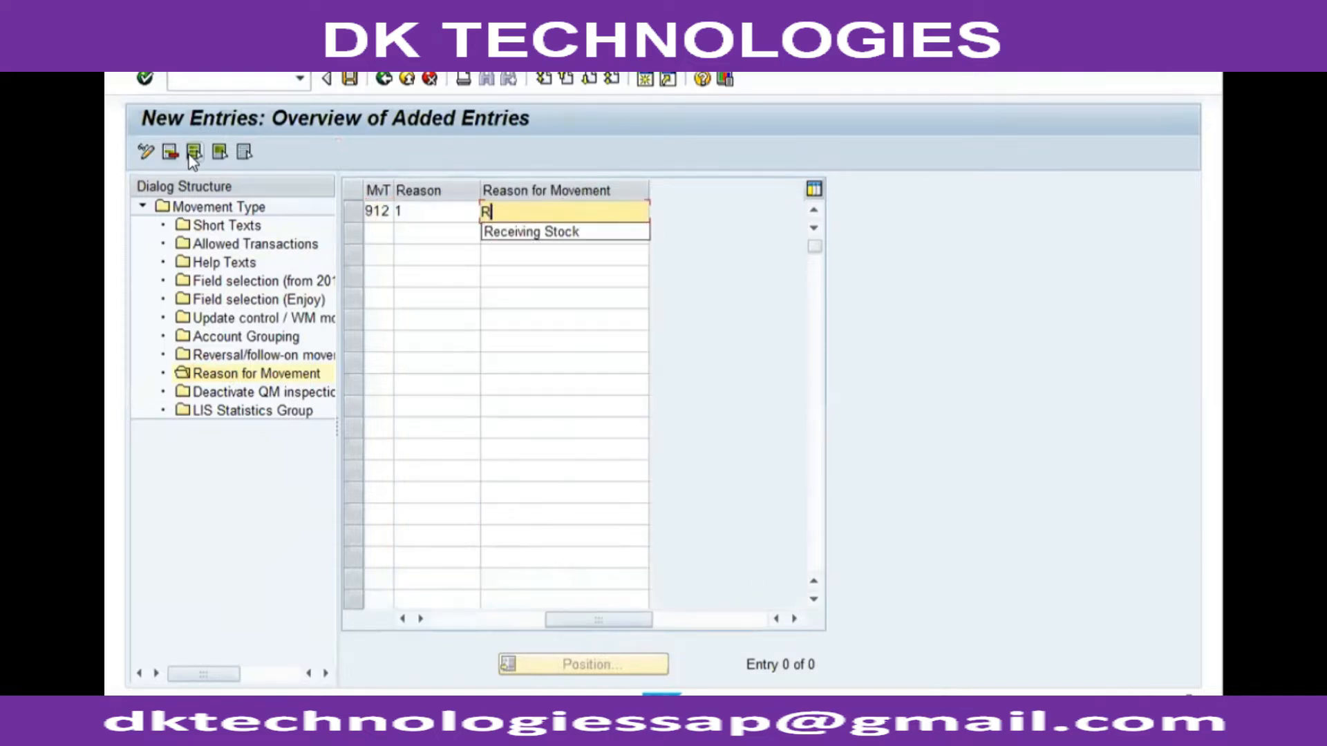
pyautogui.write('eturnto')
pyautogui.press('BackSpace')
pyautogui.press('BackSpace')
pyautogui.press('BackSpace')
pyautogui.press('BackSpace')
pyautogui.press('BackSpace')
pyautogui.write('Cancel')
pyautogui.press('Down')
pyautogui.press('Return')
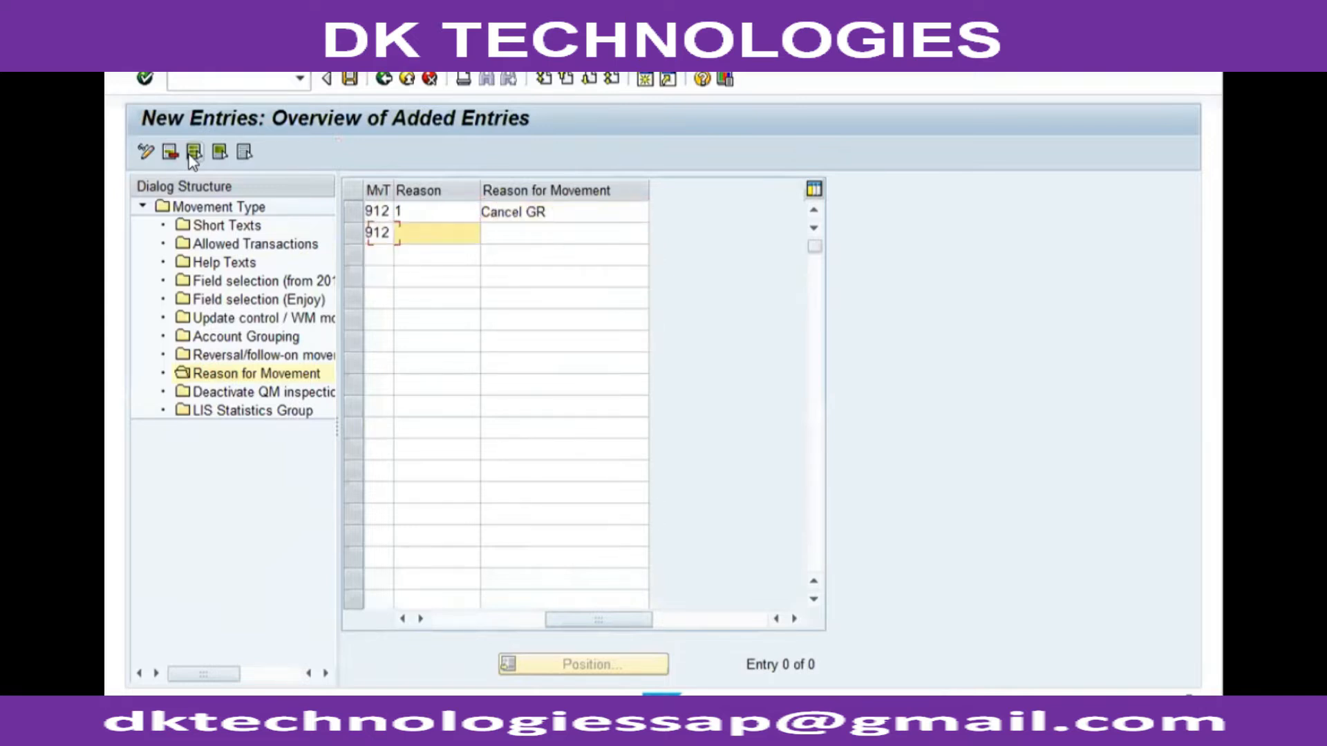
# Add reason 2 with the text "Boss said so" for movement type 912 and confirm the entries
pyautogui.write('2')
pyautogui.press('Tab')
pyautogui.write('Bo')
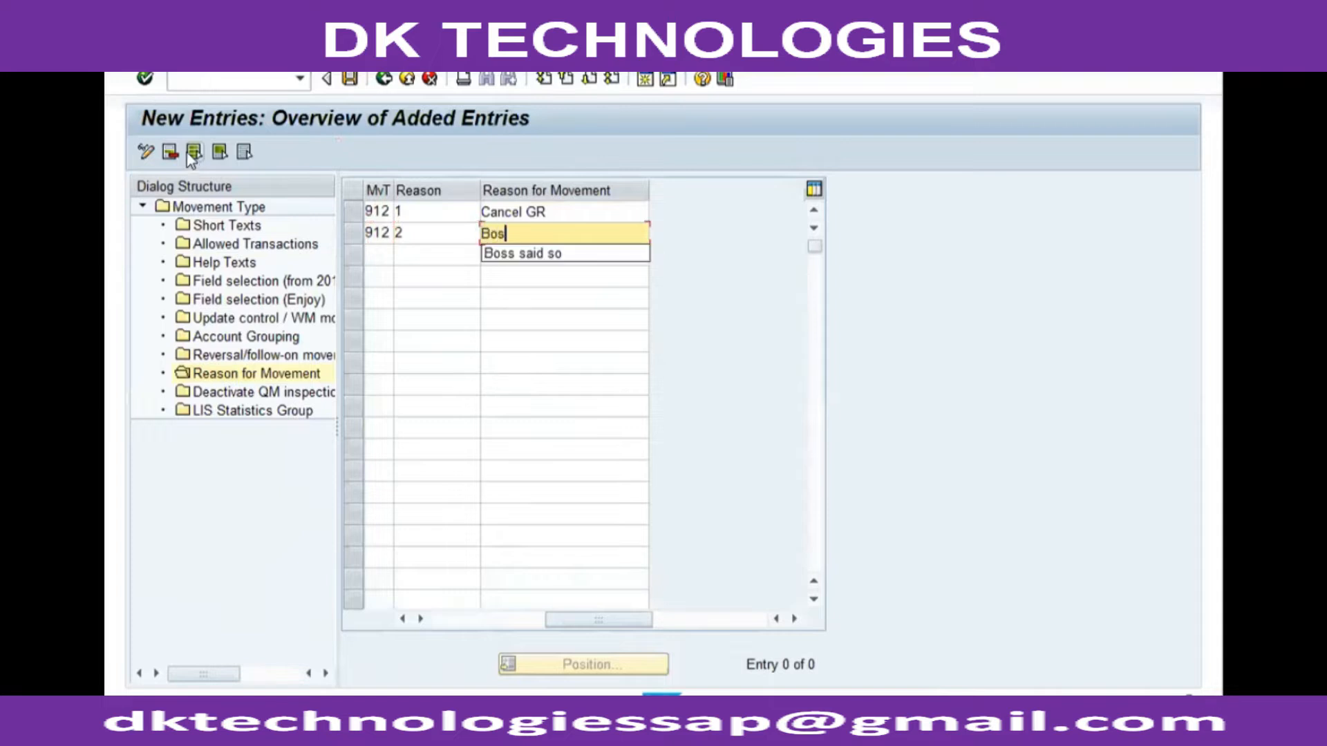
pyautogui.press('Down')
pyautogui.press('Return')
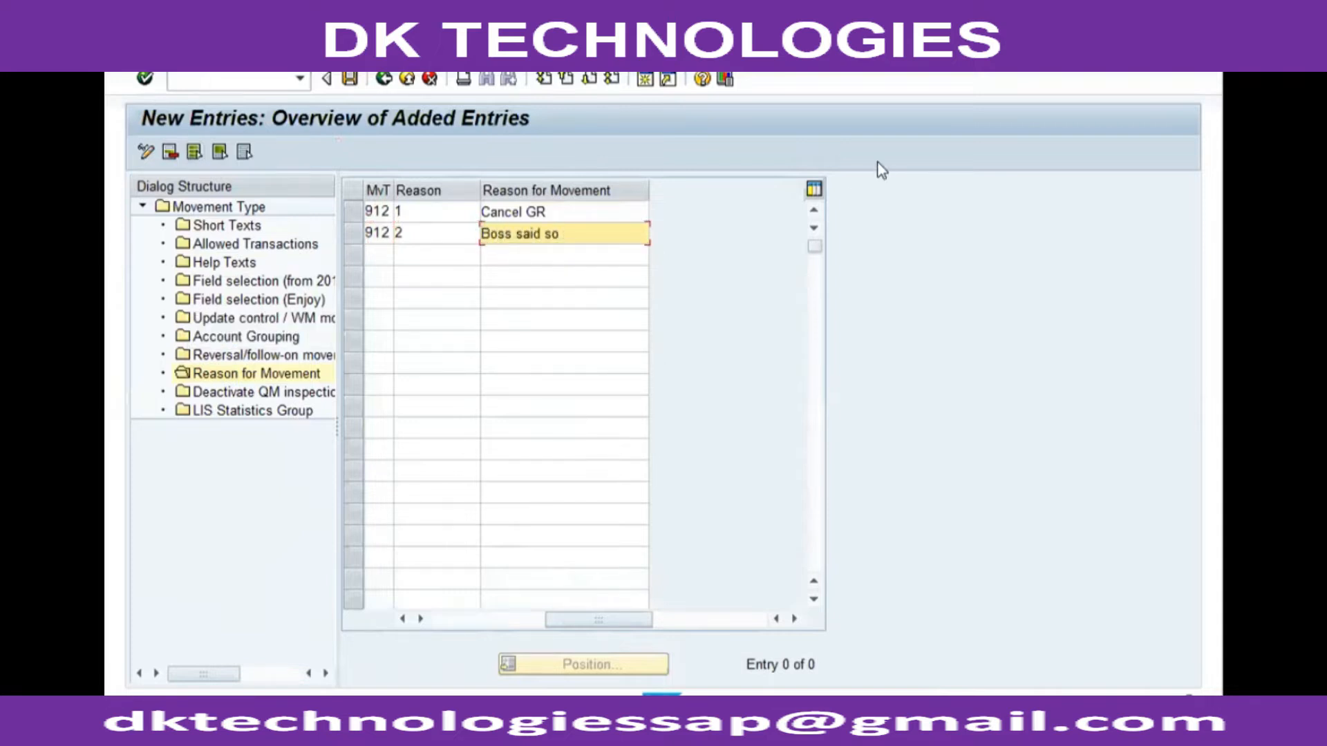
pyautogui.press('Return')
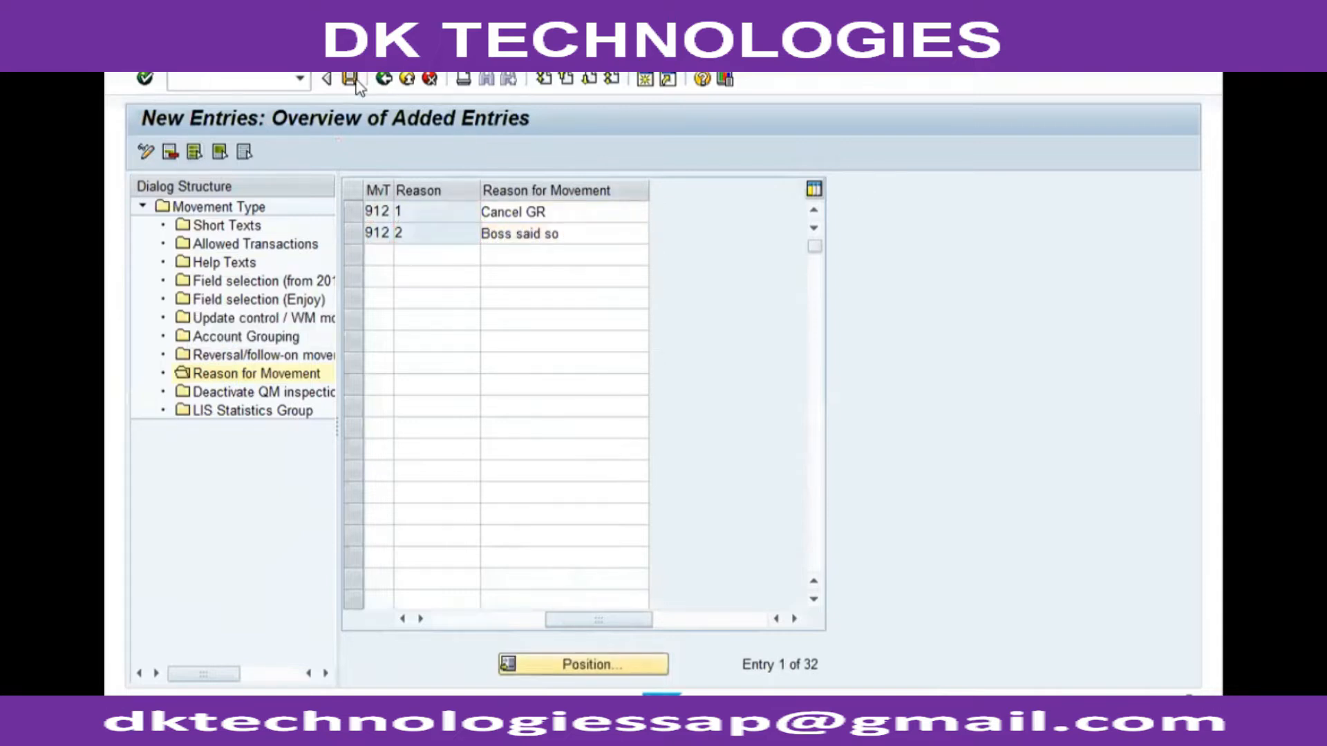
# Return to the movement type overview and copy movement type 122 as 913, including all dependent entries
pyautogui.click(383, 79)
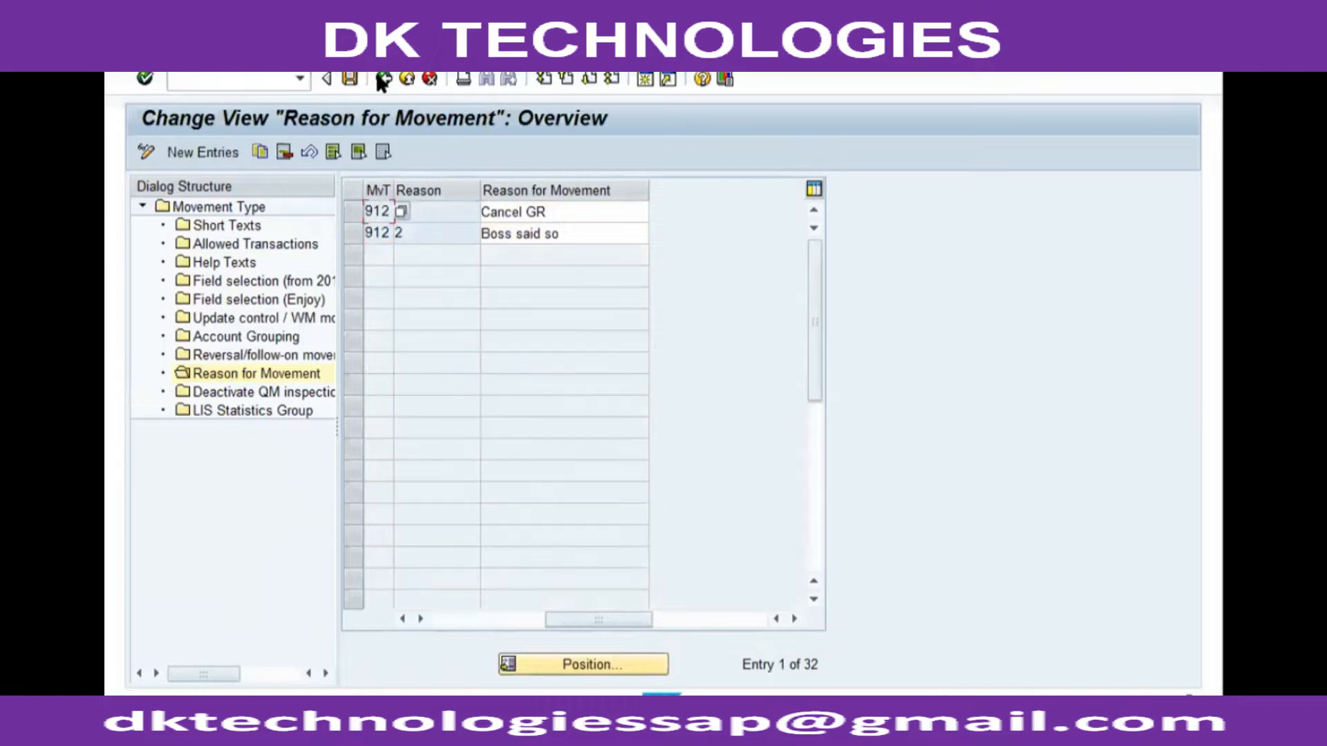
pyautogui.click(383, 79)
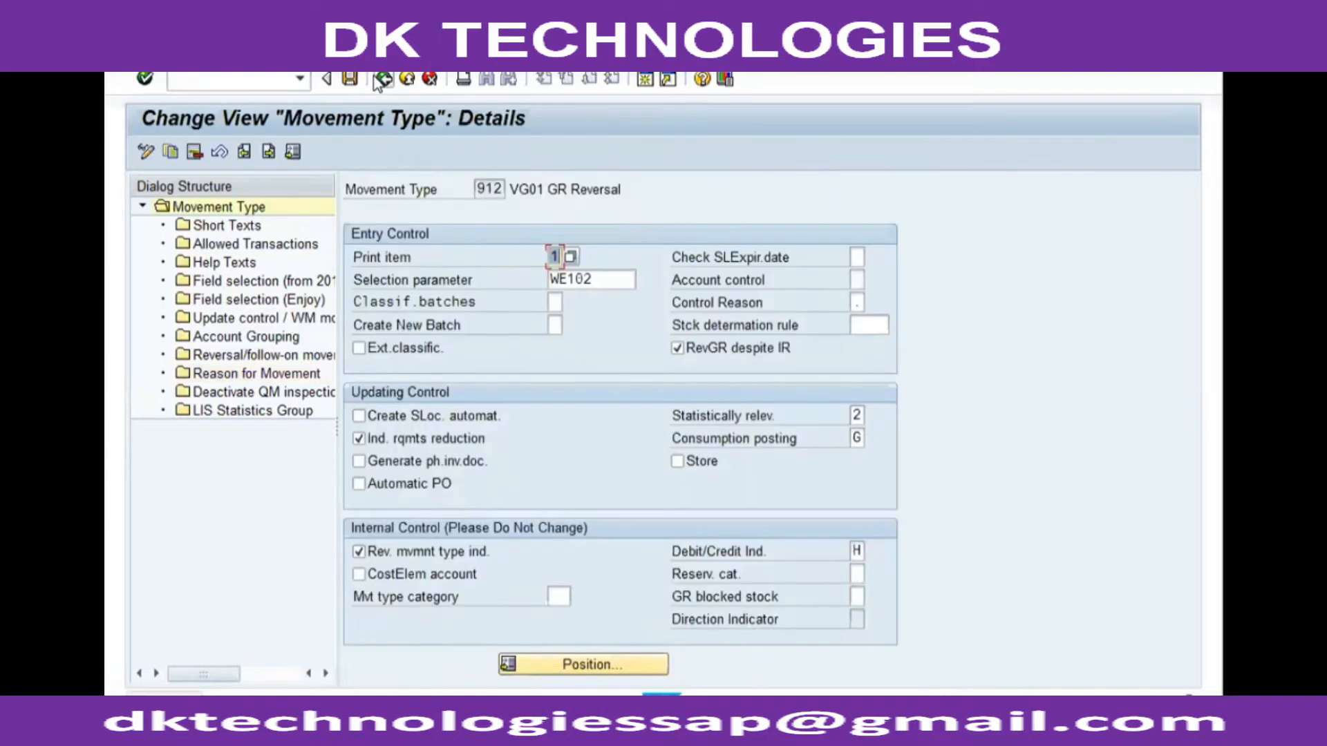
pyautogui.click(383, 80)
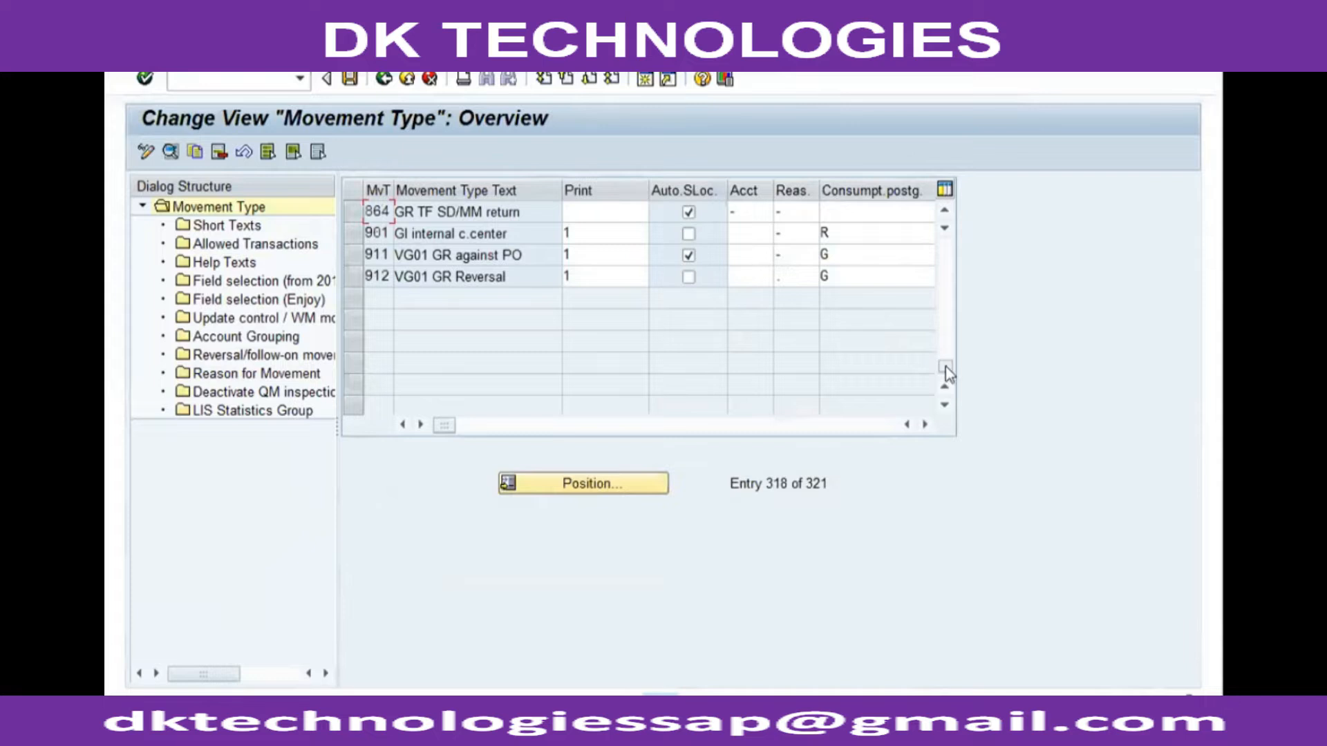
pyautogui.moveTo(941, 366); pyautogui.dragTo(948, 218)
pyautogui.scroll(-3, 501, 227)
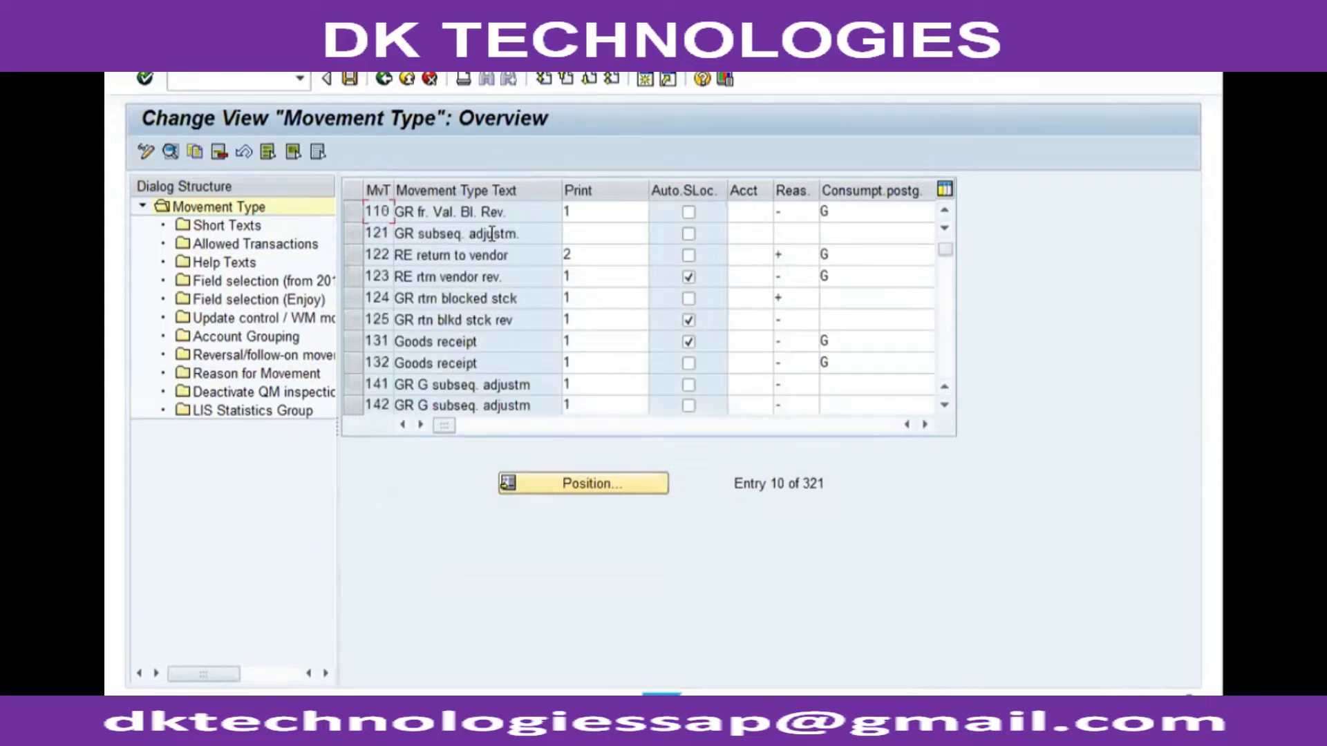
pyautogui.click(367, 255)
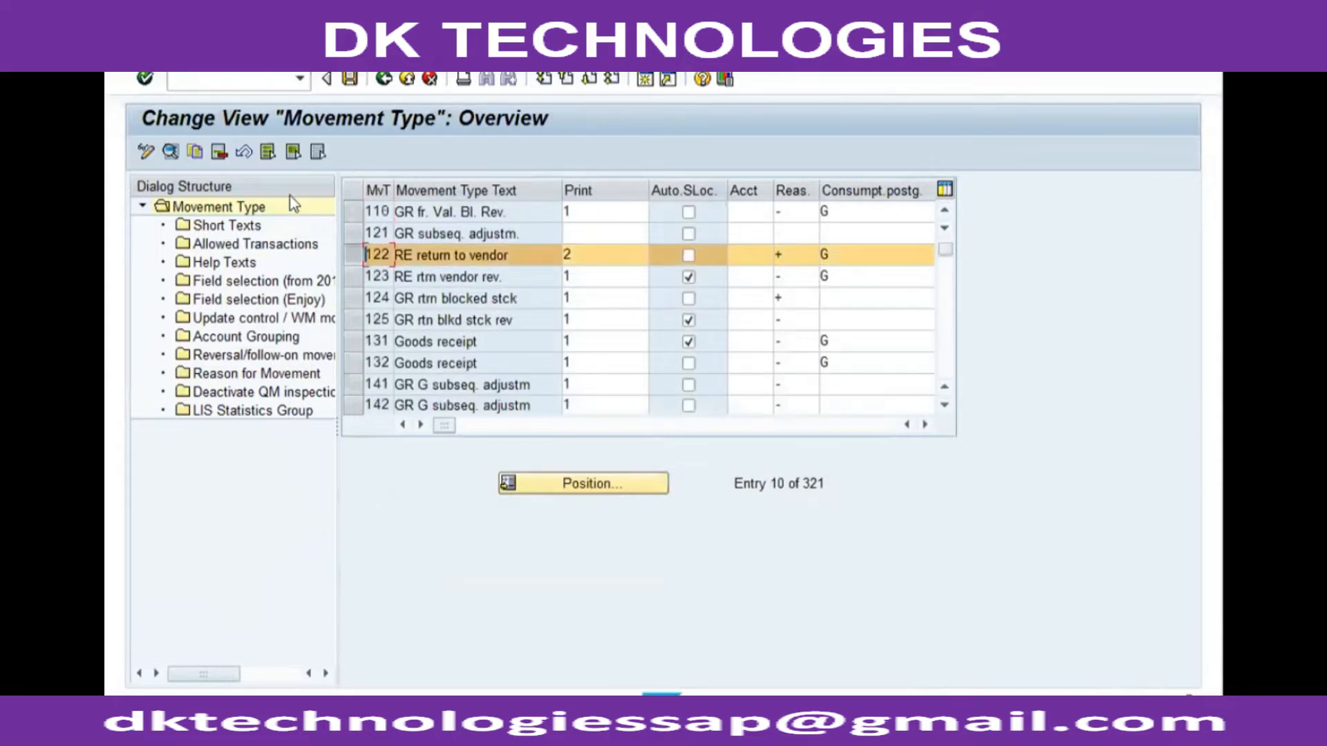
pyautogui.click(196, 157)
pyautogui.write('913')
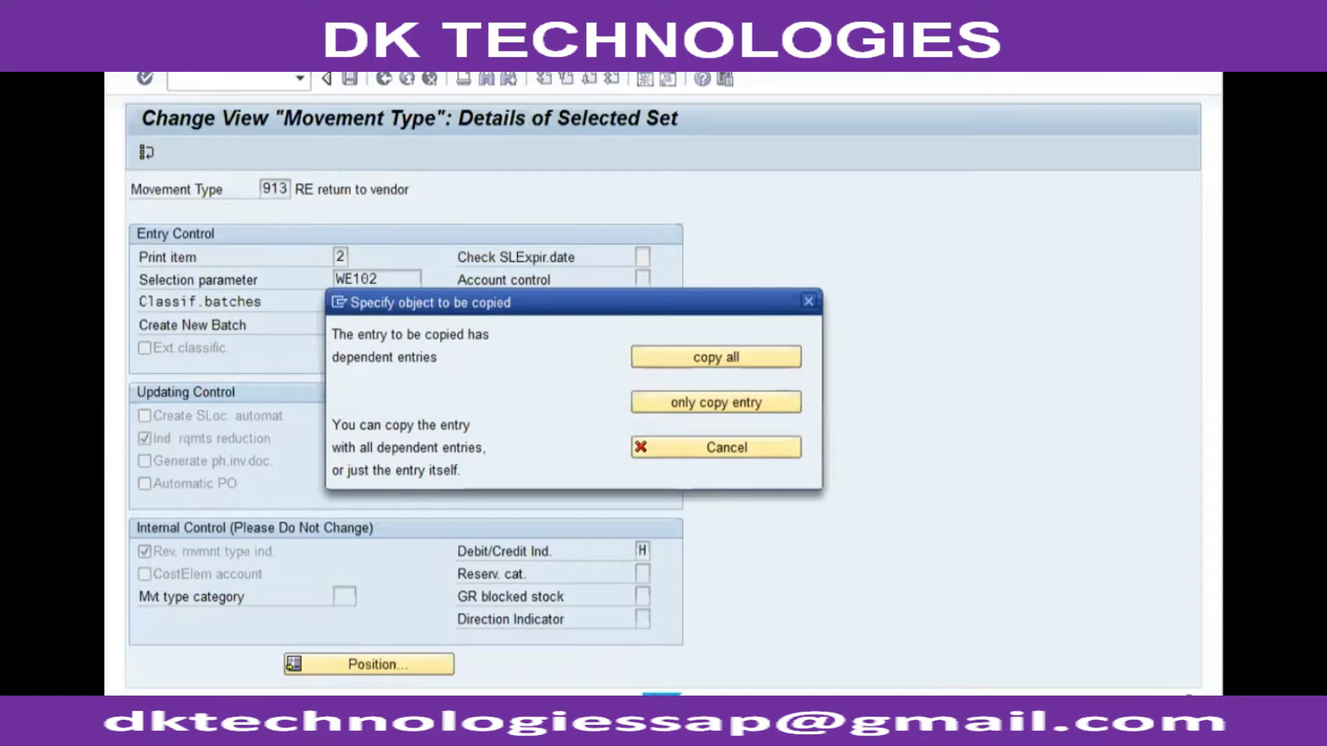
pyautogui.press('Return')
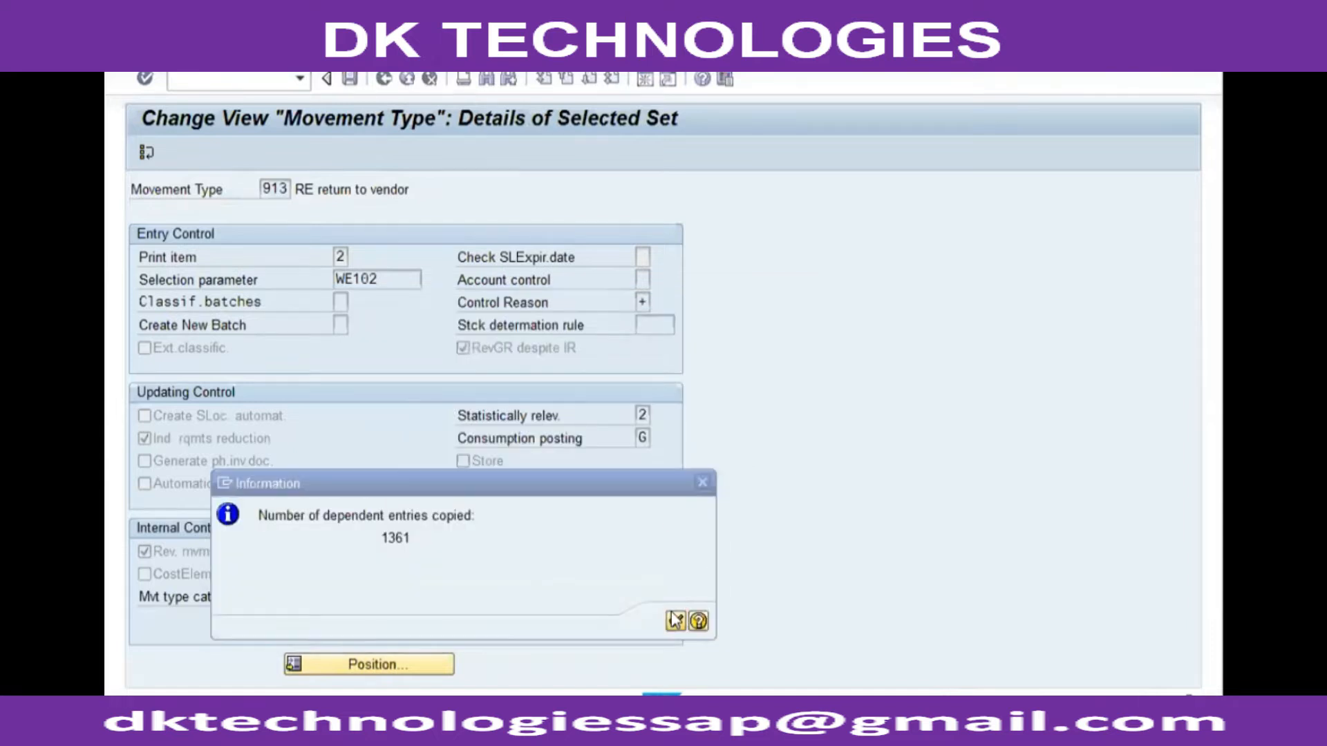
pyautogui.click(675, 620)
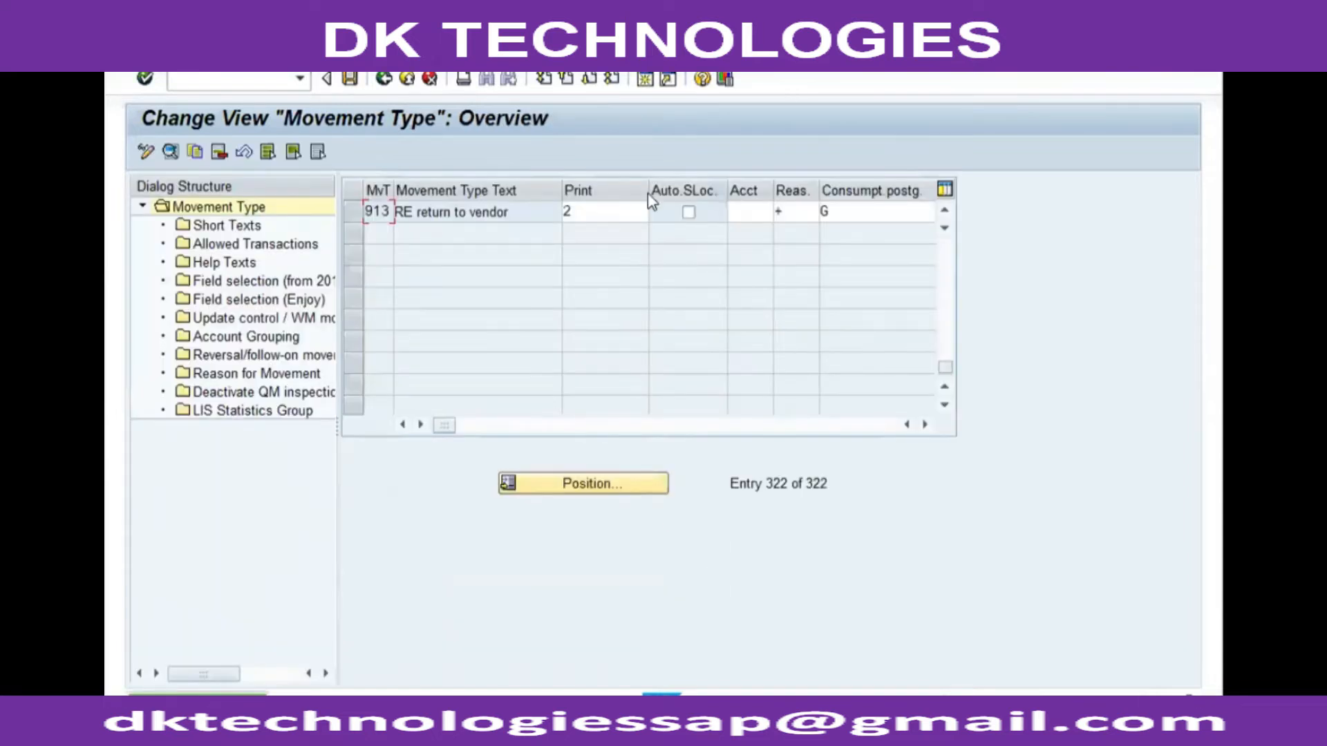
# Set the first English short text of movement type 913, with movement indicator B, to "VG01 Return Stock"
pyautogui.doubleClick(440, 214)
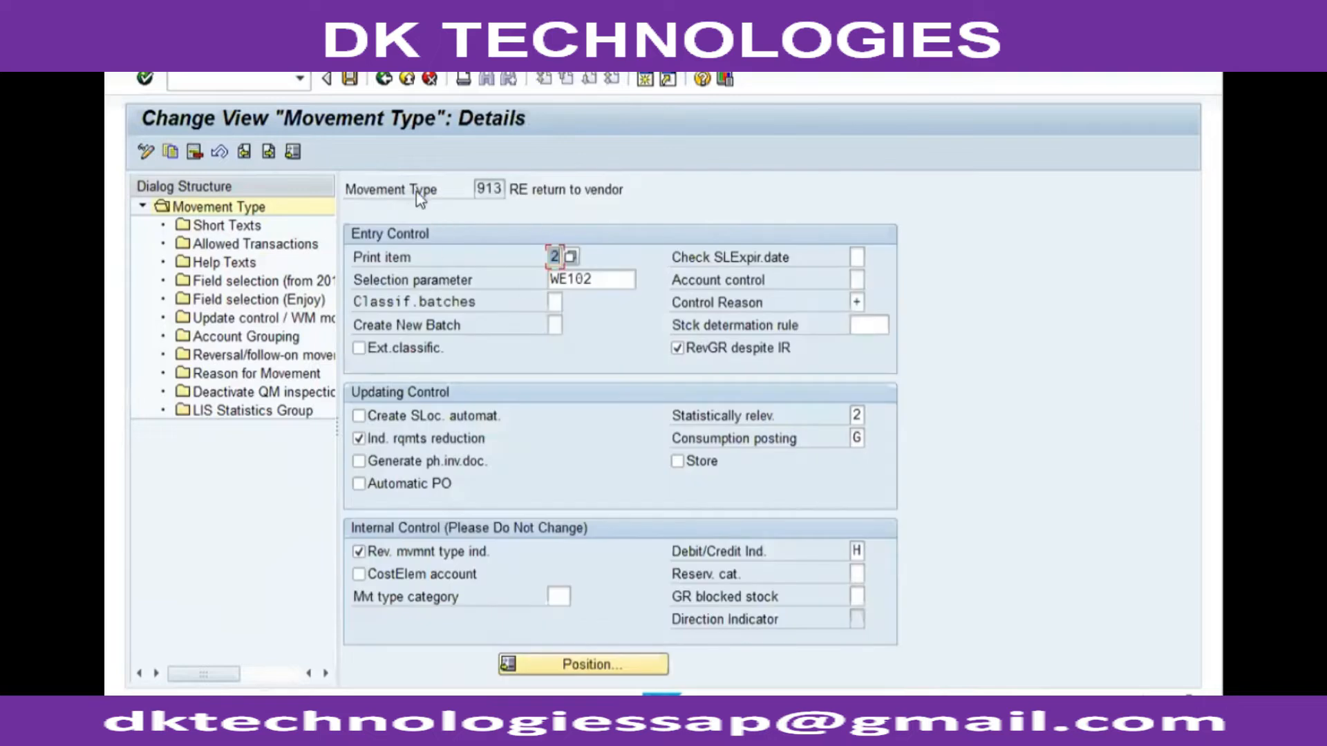
pyautogui.click(238, 227)
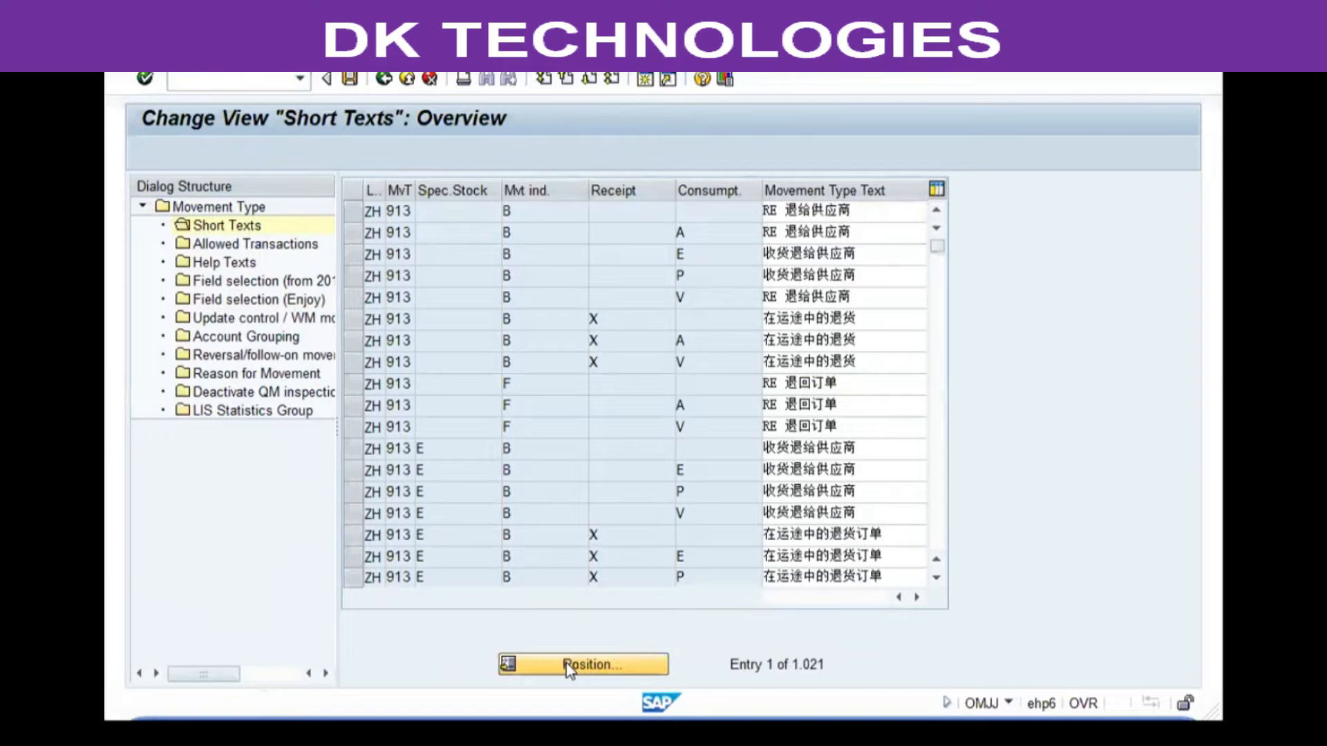
pyautogui.click(566, 662)
pyautogui.write('en')
pyautogui.press('Return')
pyautogui.write('VG01 V')
pyautogui.write('e')
pyautogui.press('BackSpace')
pyautogui.press('BackSpace')
pyautogui.write('Retru')
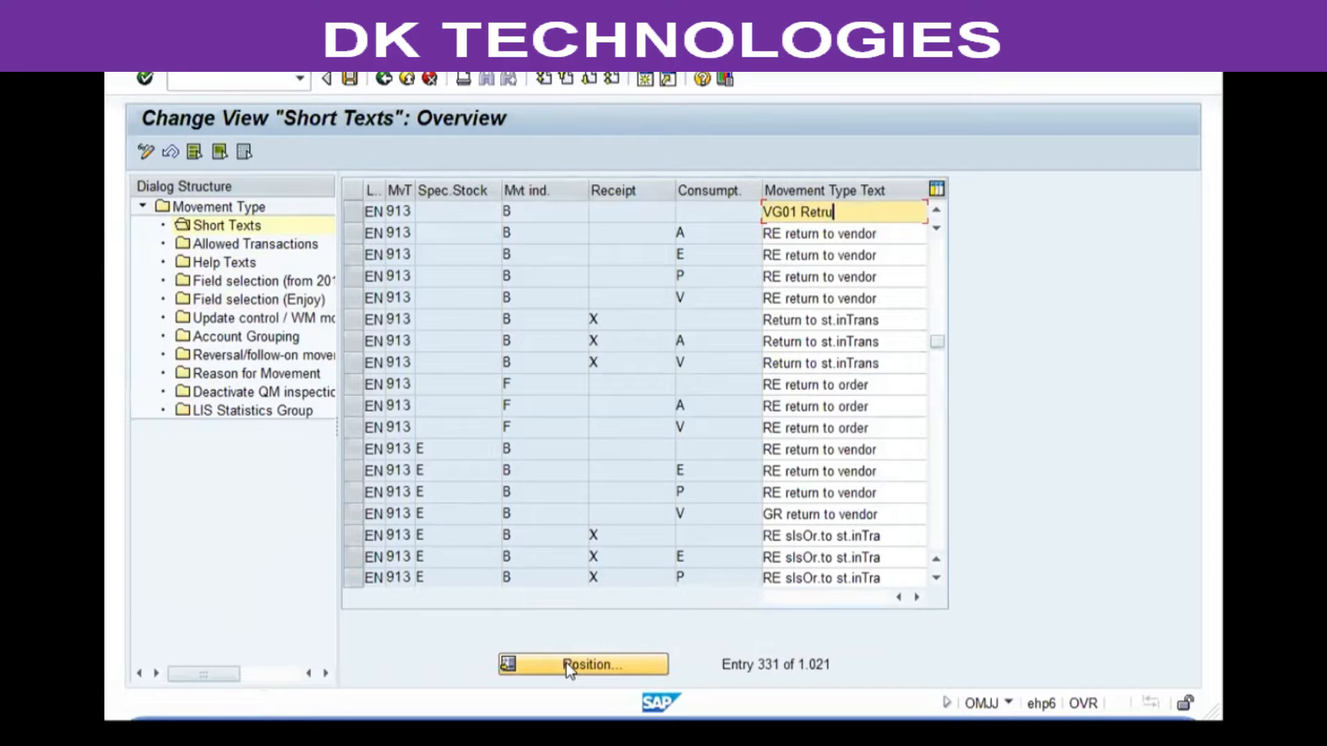
pyautogui.press('BackSpace')
pyautogui.press('BackSpace')
pyautogui.write('urn Stock')
pyautogui.hotkey('shift', 'Home')
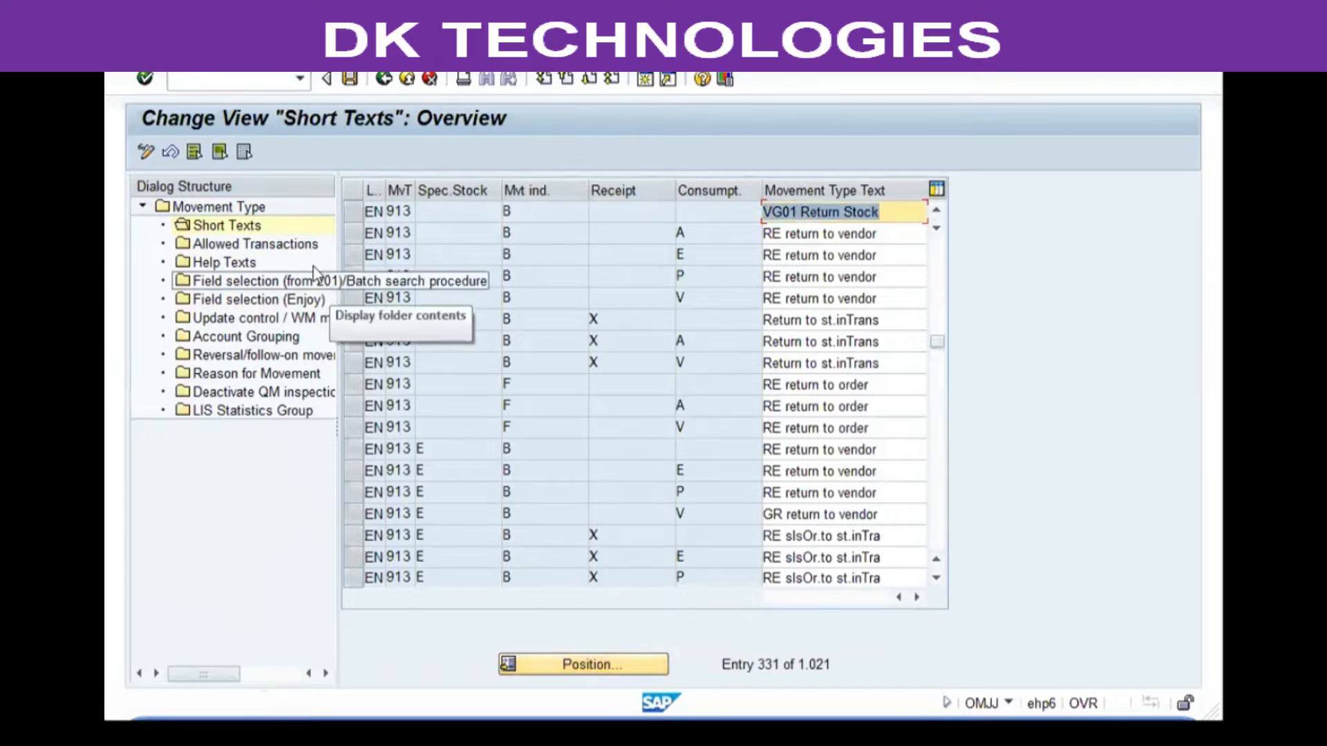
# Check that MIGO is allowed for movement type 913 and set its English MIGO help text to "VG01 Return Stock to Vendor"
pyautogui.click(301, 248)
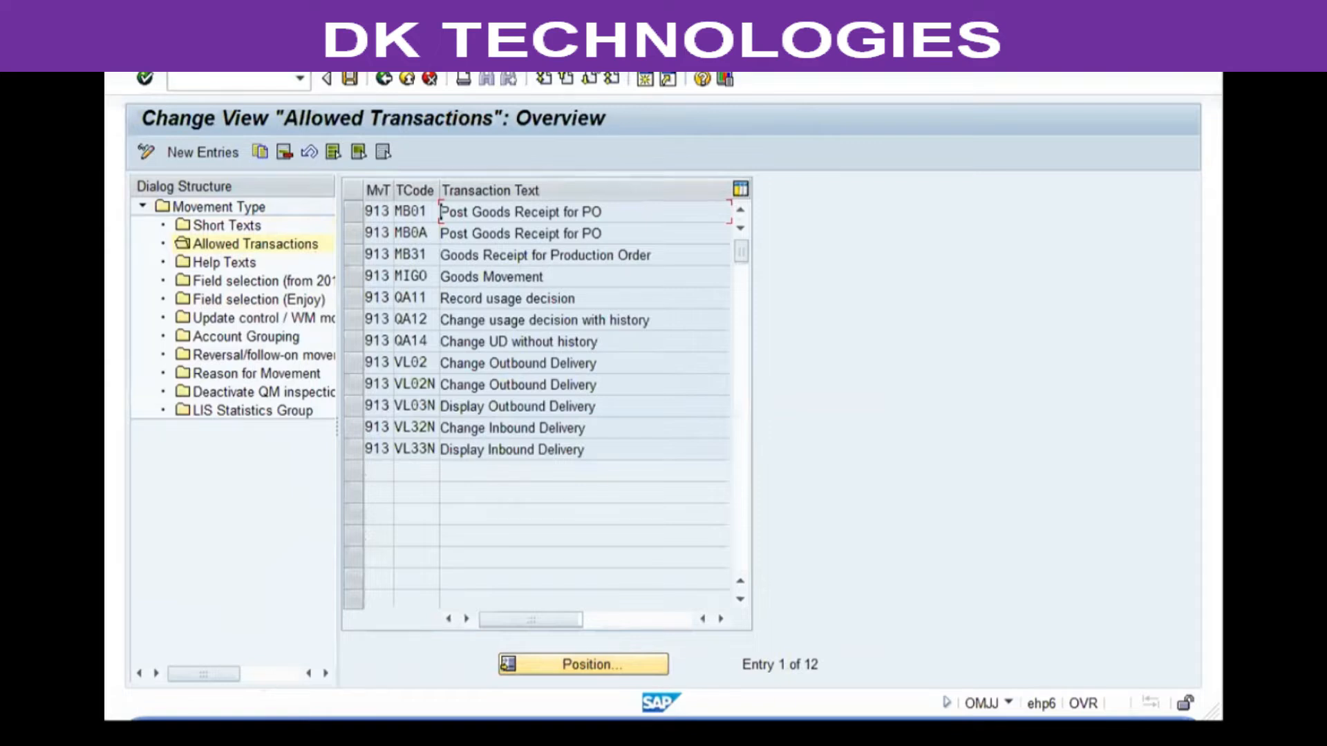
pyautogui.doubleClick(446, 276)
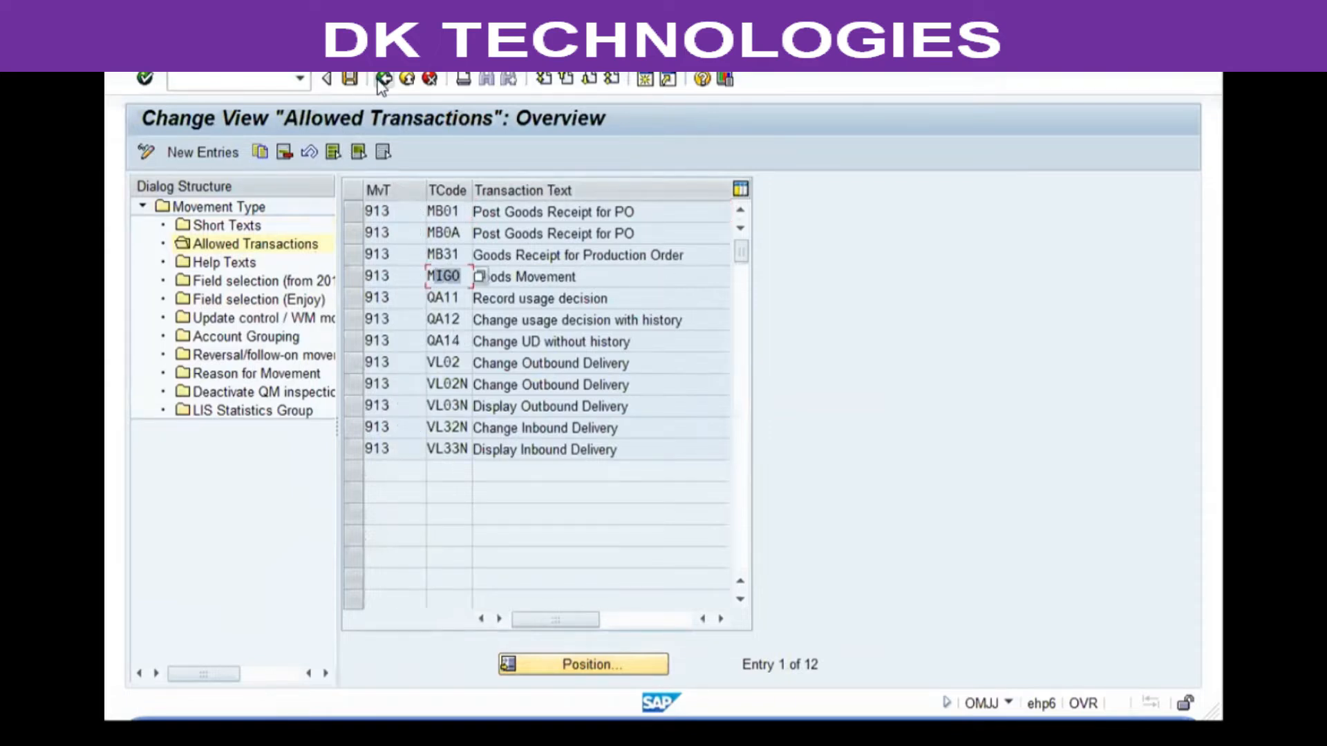
pyautogui.click(228, 266)
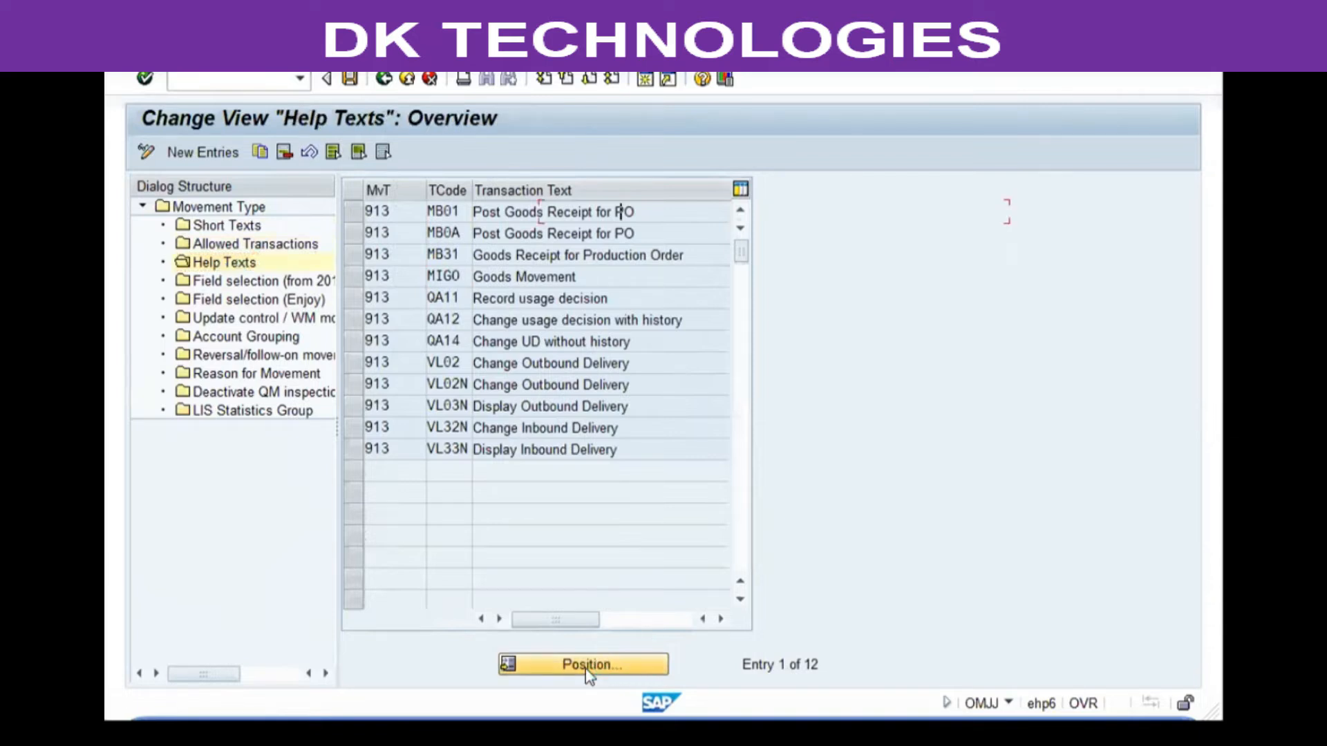
pyautogui.click(565, 665)
pyautogui.write('en')
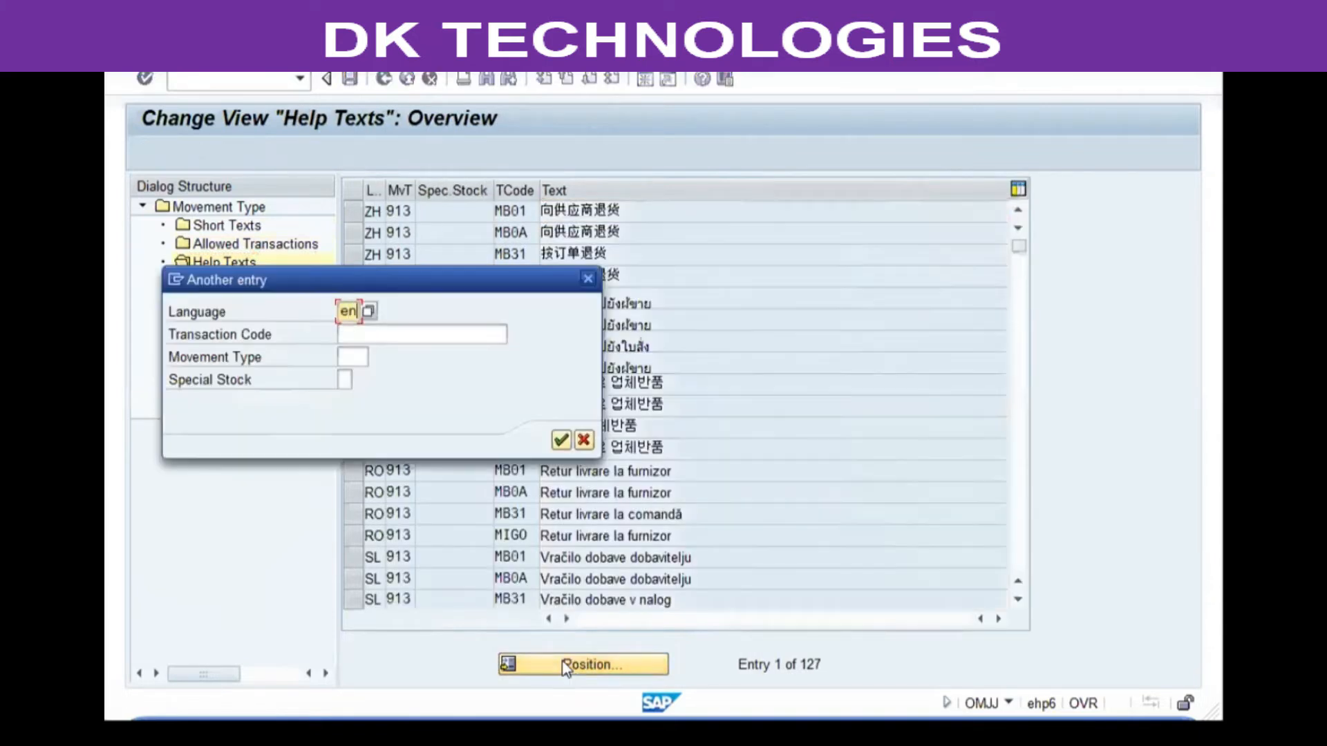
pyautogui.press('Return')
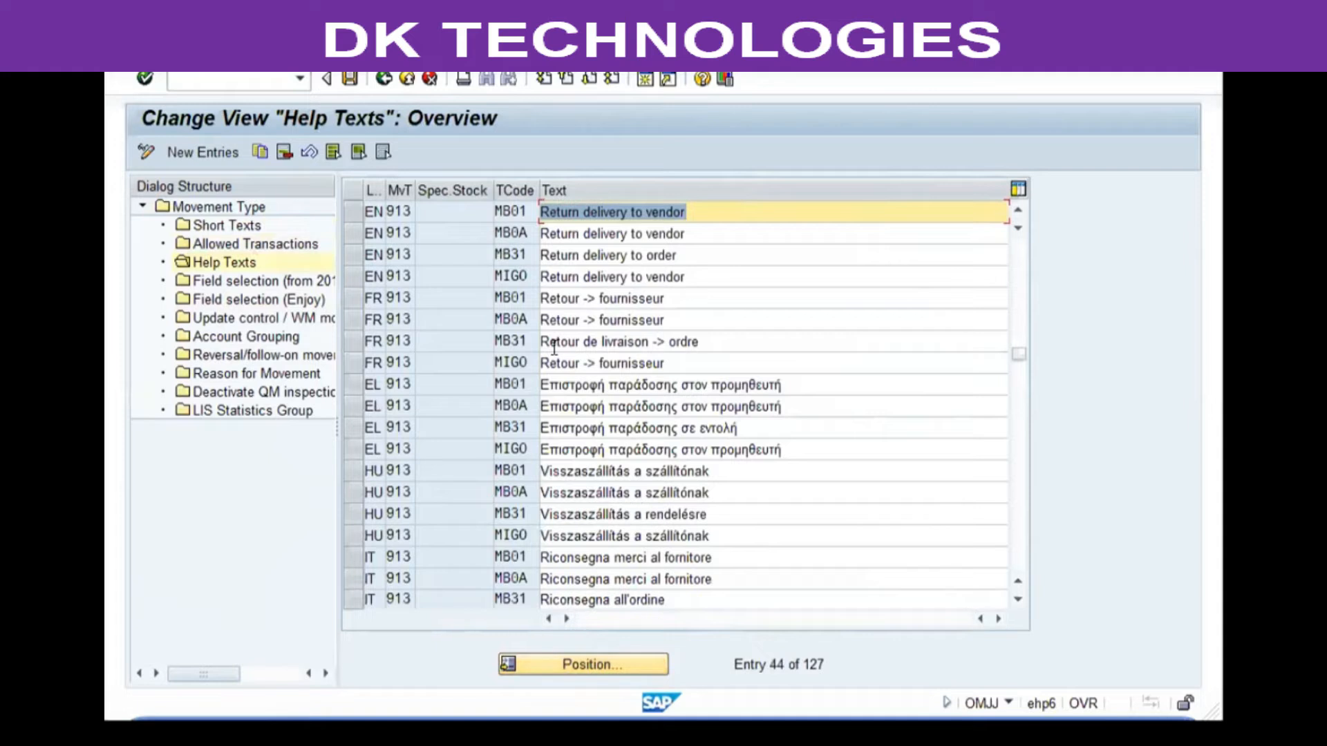
pyautogui.click(377, 450)
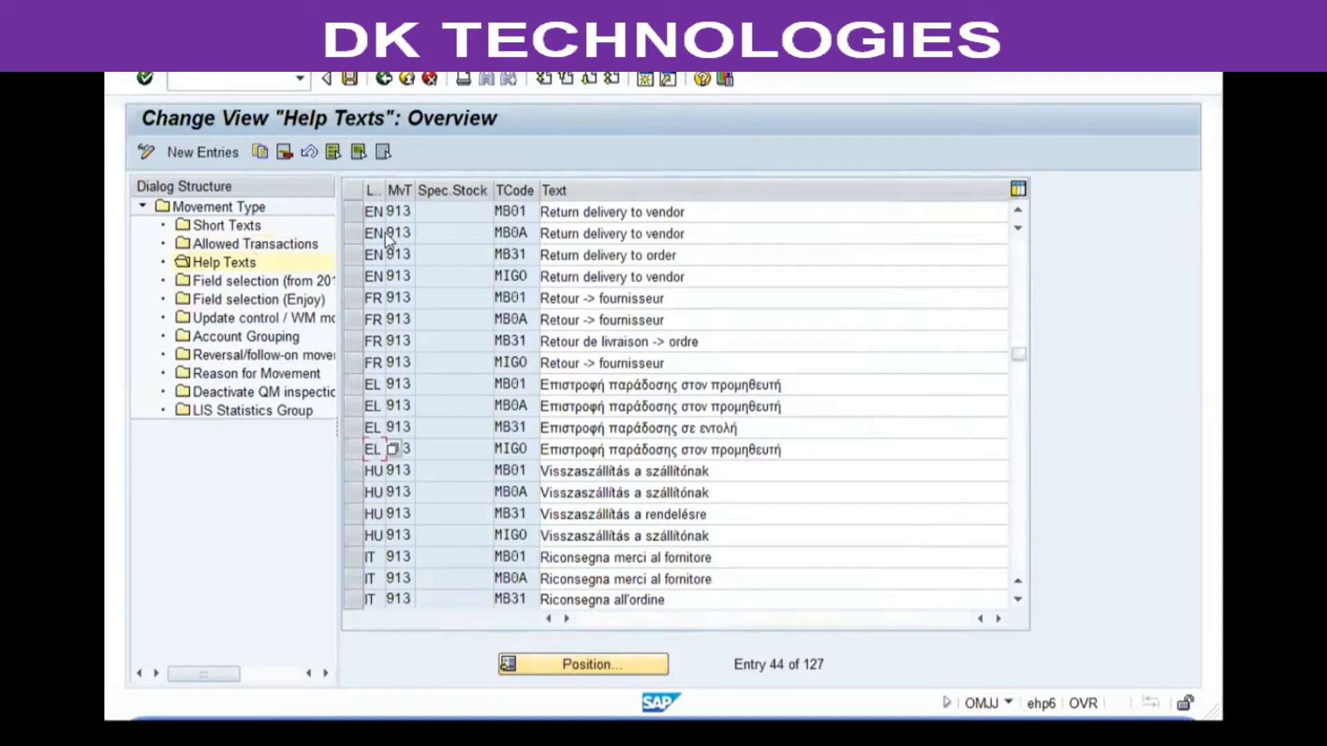
pyautogui.click(561, 277)
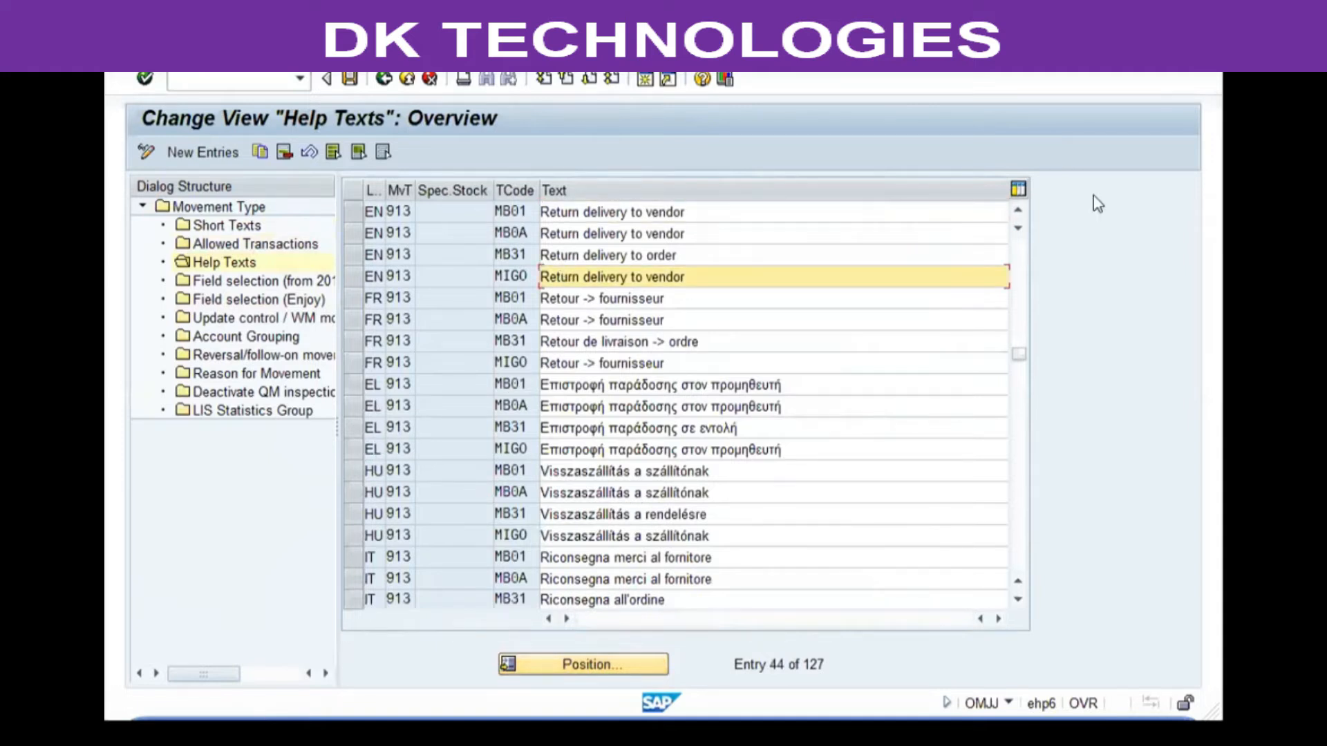
pyautogui.hotkey('ctrl', 'a')
pyautogui.write('VG')
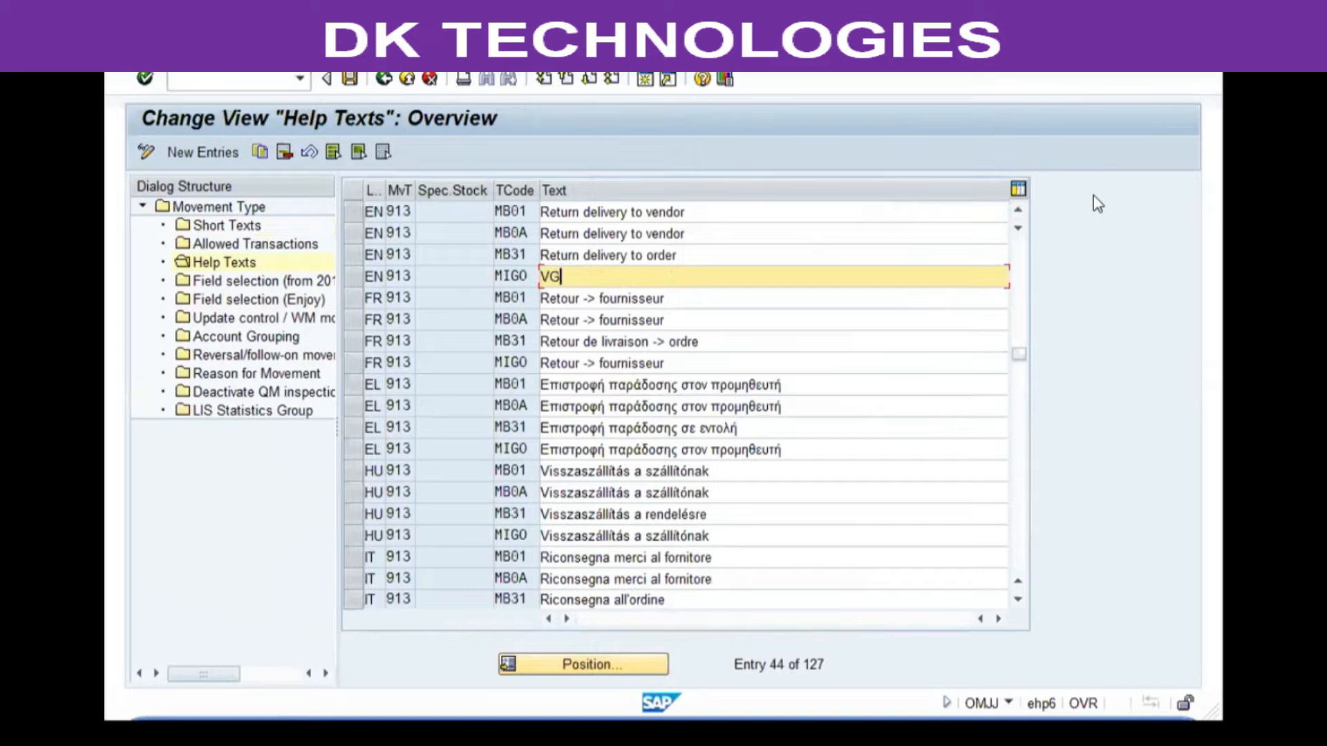
pyautogui.write('01 Return Stock to Vendor')
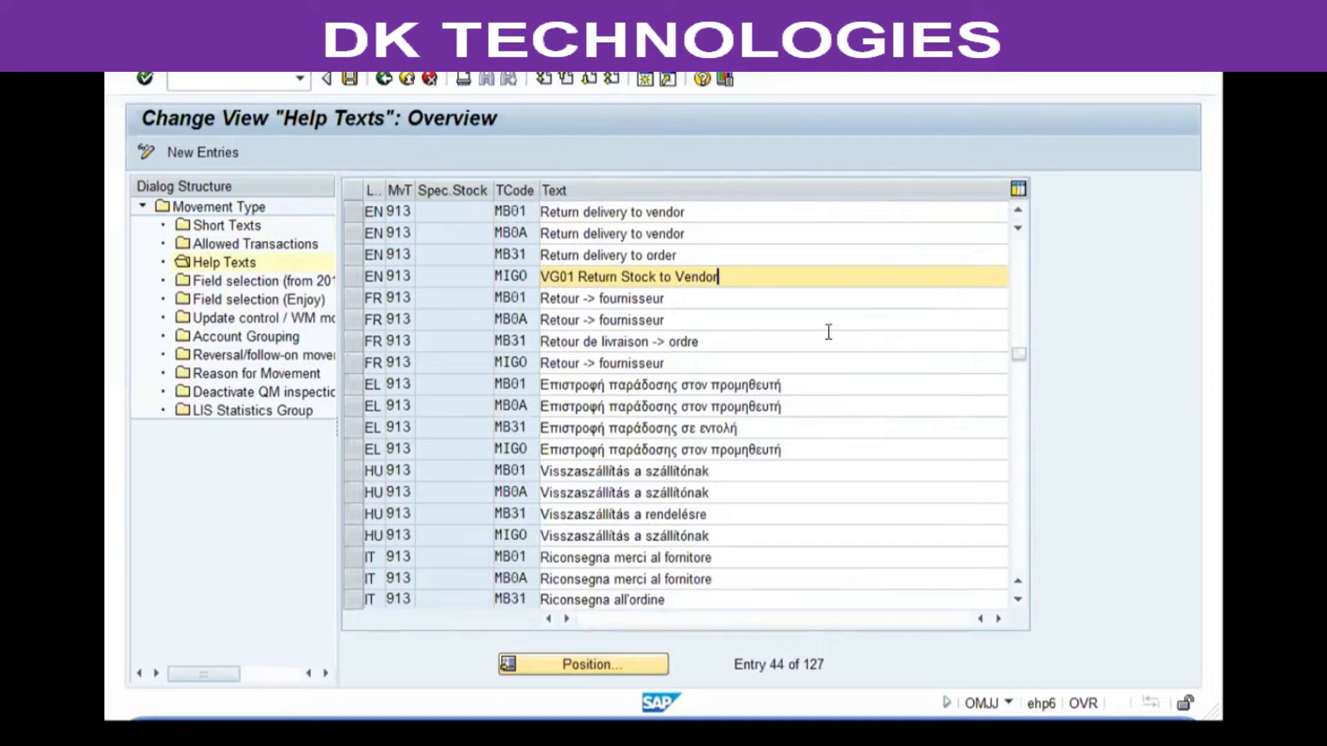
pyautogui.press('Return')
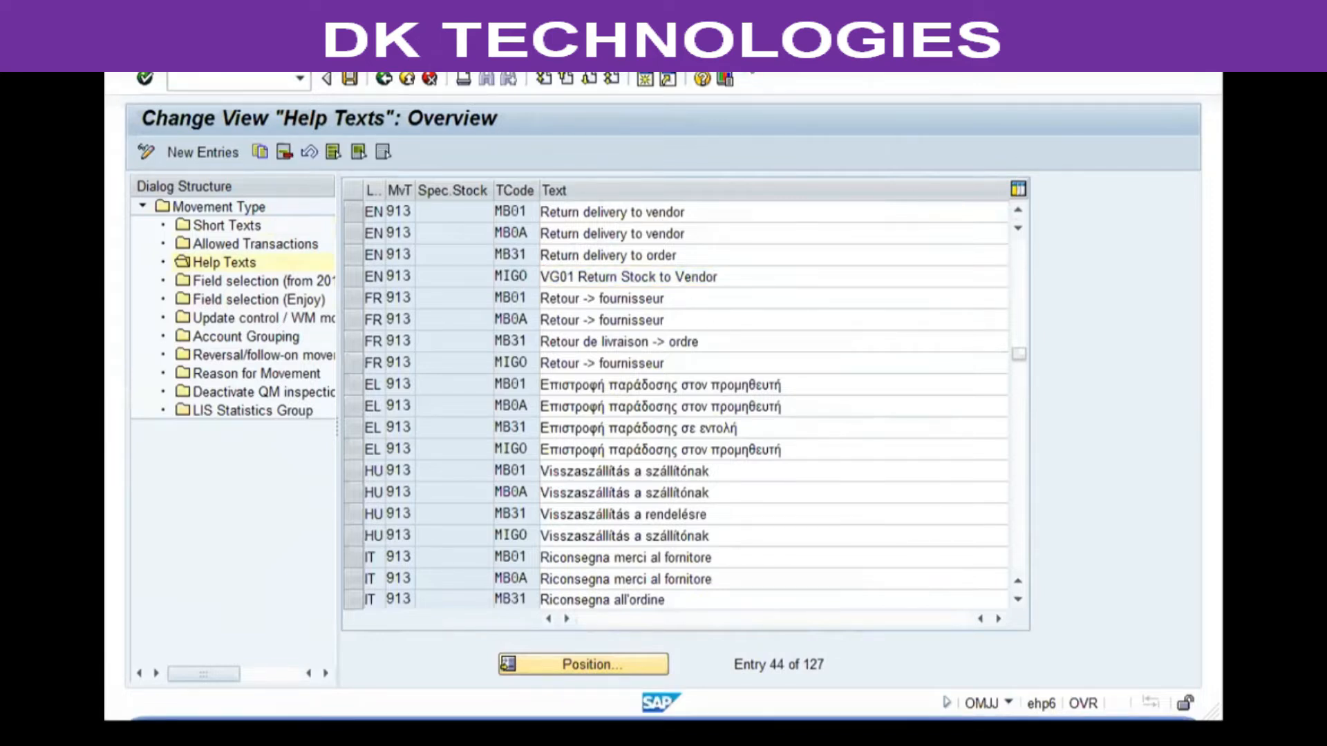
# Check the Enjoy field selection for movement type 913 and delete its reasons for movement 5 and 261
pyautogui.doubleClick(280, 300)
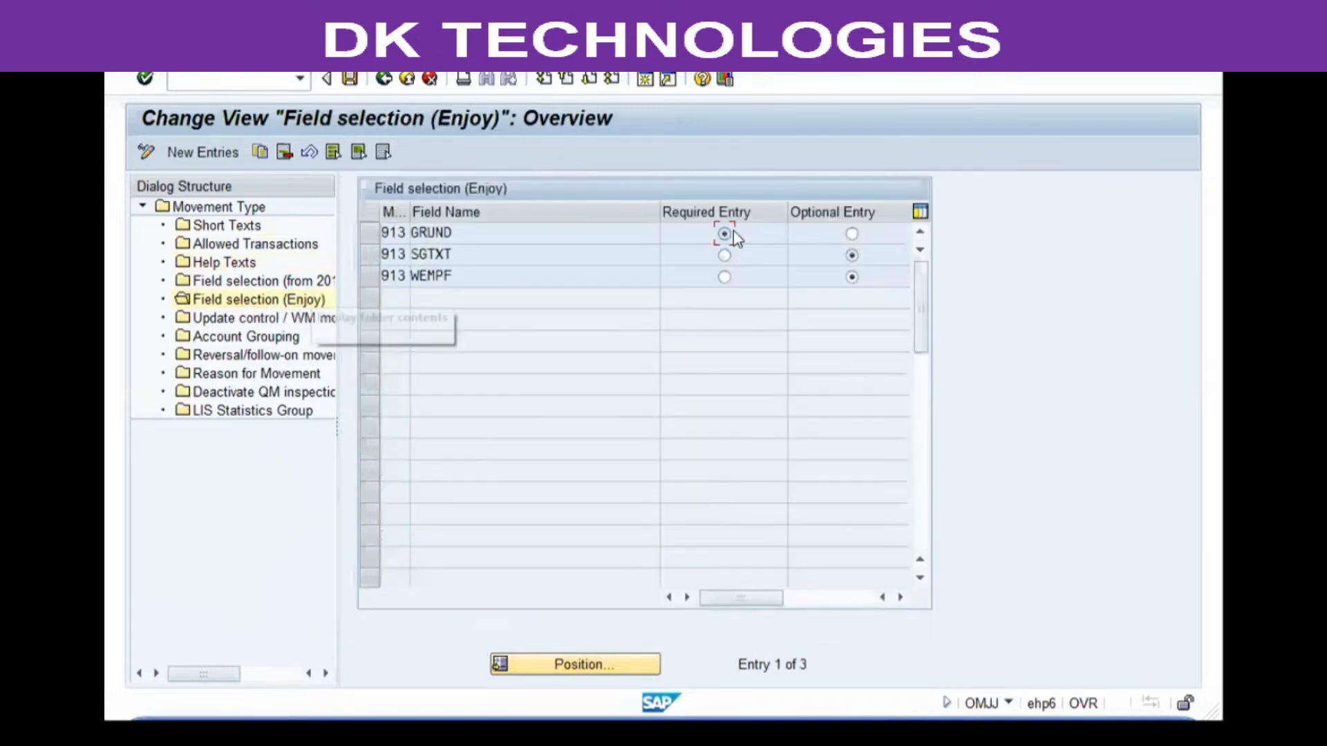
pyautogui.doubleClick(270, 374)
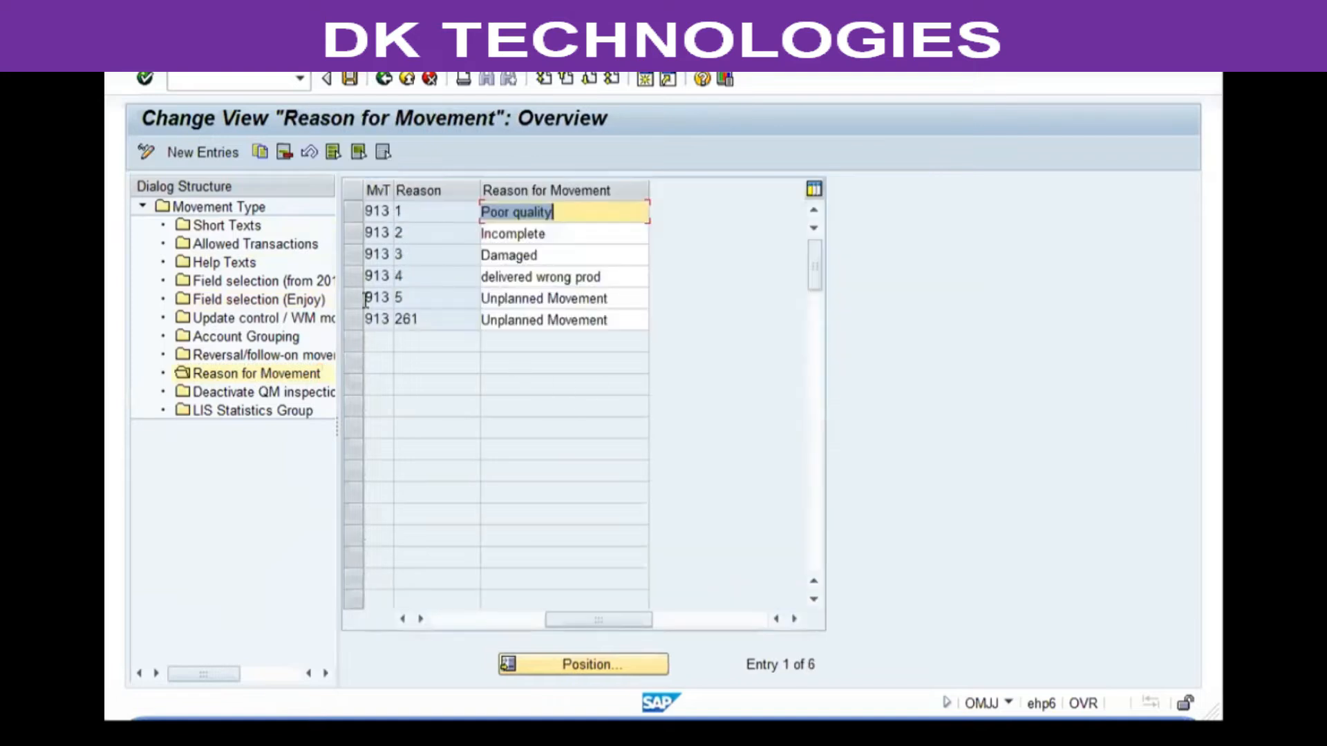
pyautogui.click(351, 301)
pyautogui.click(347, 319)
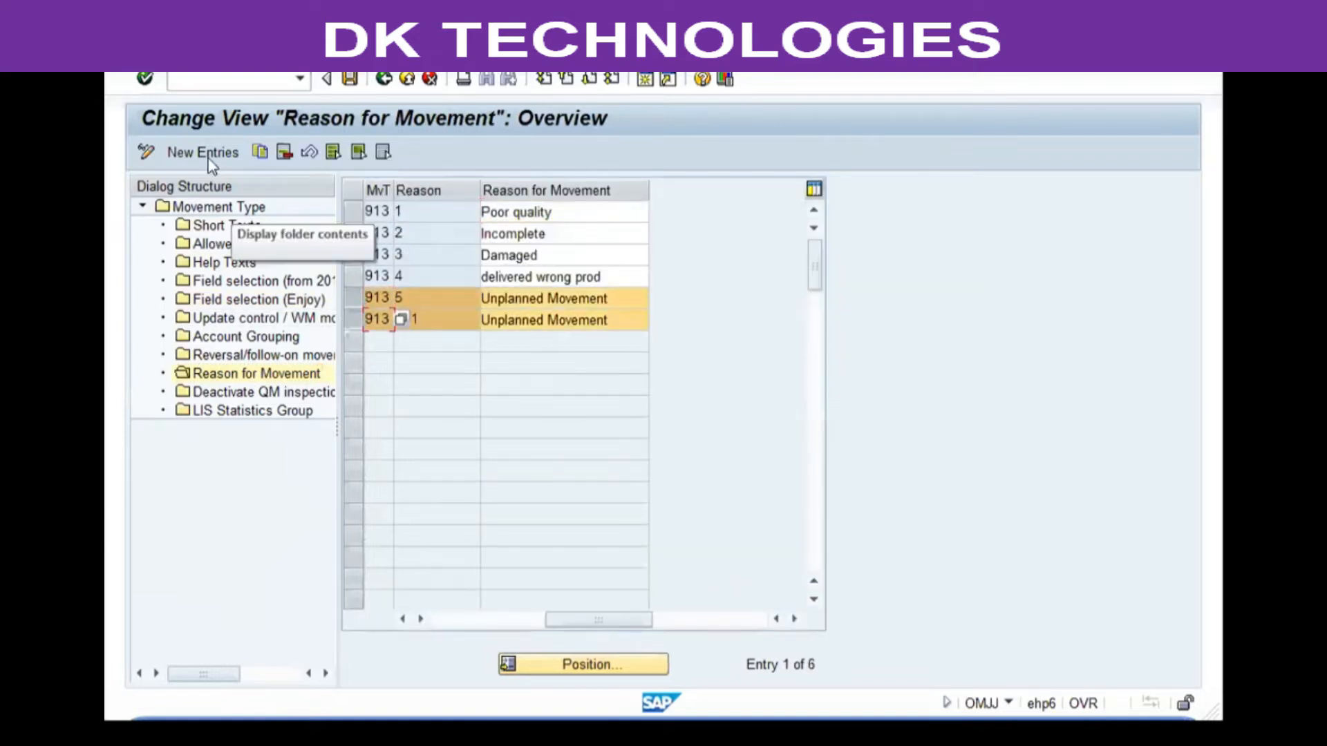
pyautogui.click(283, 152)
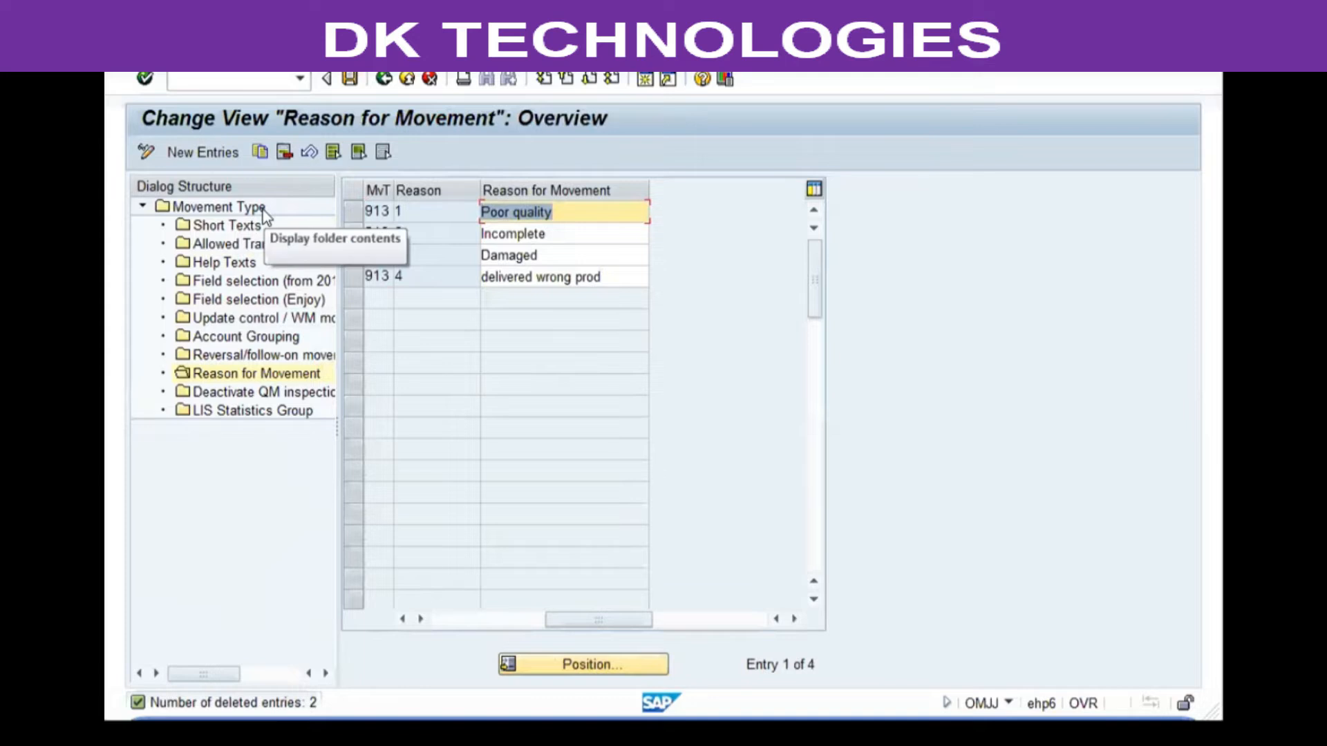
# Change the text of reason 1 for movement type 913 to "Return Delivery"
pyautogui.write('Retr')
pyautogui.press('BackSpace')
pyautogui.write('urn Delivery')
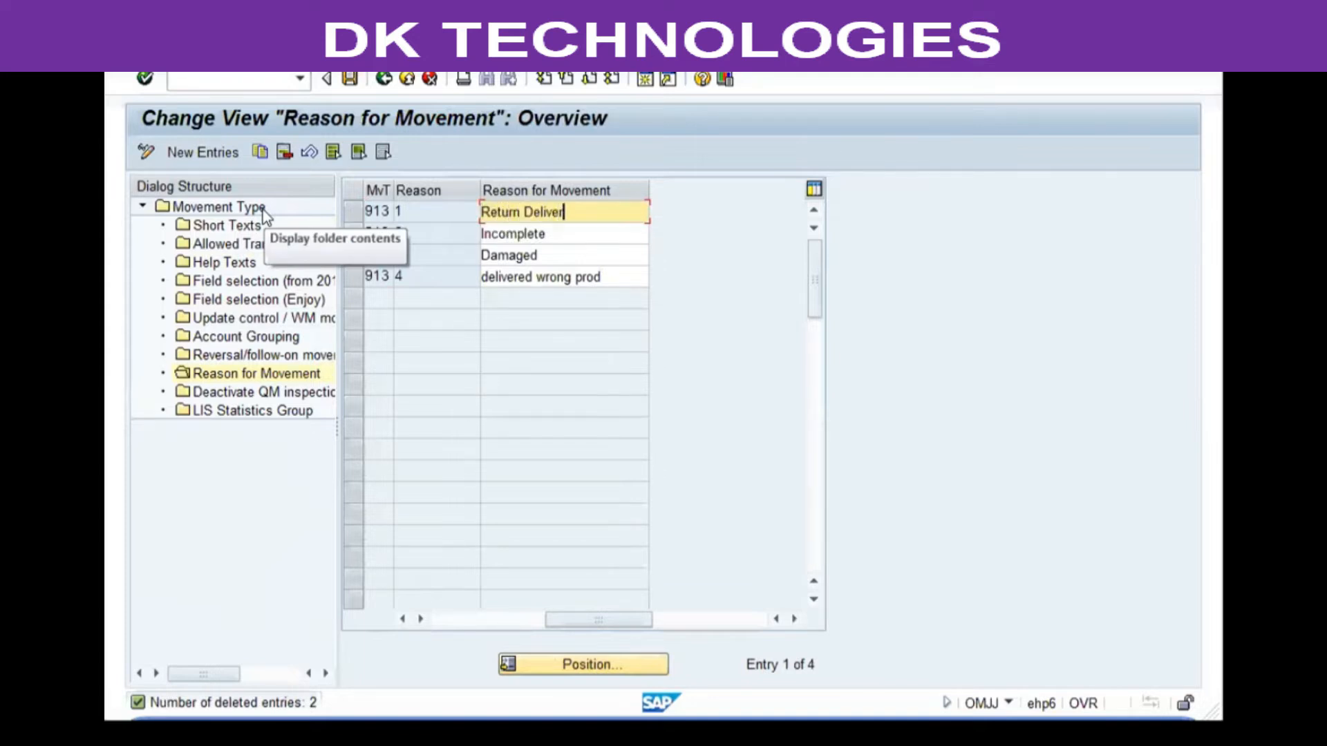
# Change the texts of reasons 2 and 3 for movement type 913 to "Damaged Stock" and "Vendor Issue"
pyautogui.press('Tab')
pyautogui.write('Dama')
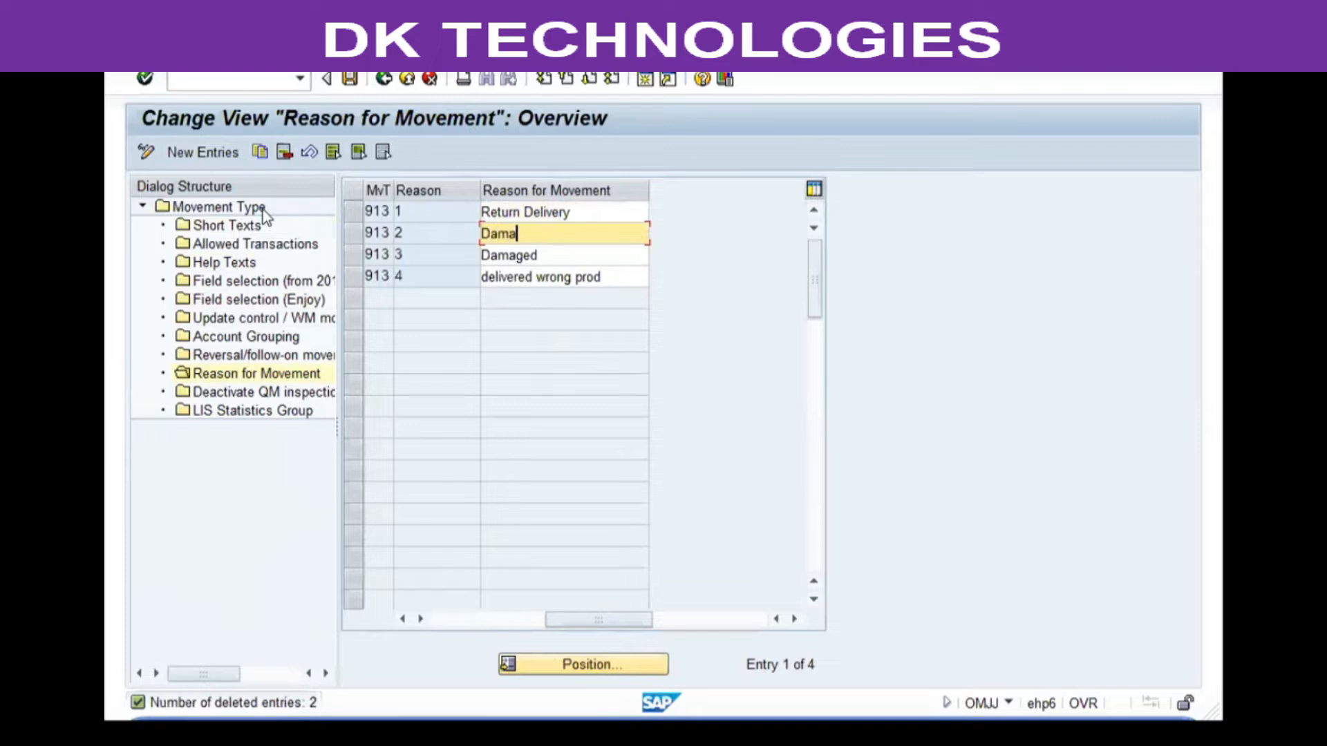
pyautogui.write('ged Stock')
pyautogui.press('Tab')
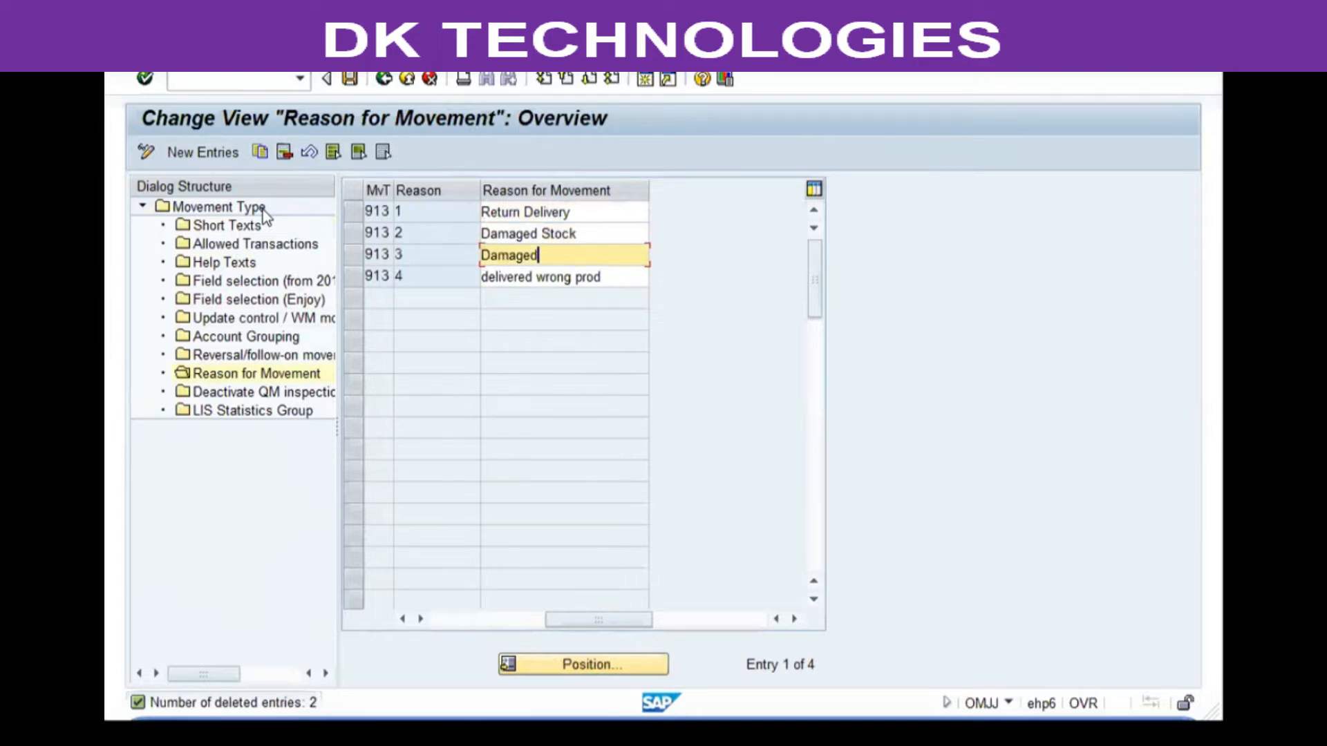
pyautogui.write('Vendor Issu')
pyautogui.press('BackSpace')
pyautogui.write('sue')
# Change the text of reason 4 for movement type 913 to "Dont like vendor" and save the changes
pyautogui.press('Tab')
pyautogui.write('Ma')
pyautogui.press('BackSpace')
pyautogui.press('BackSpace')
pyautogui.write('B')
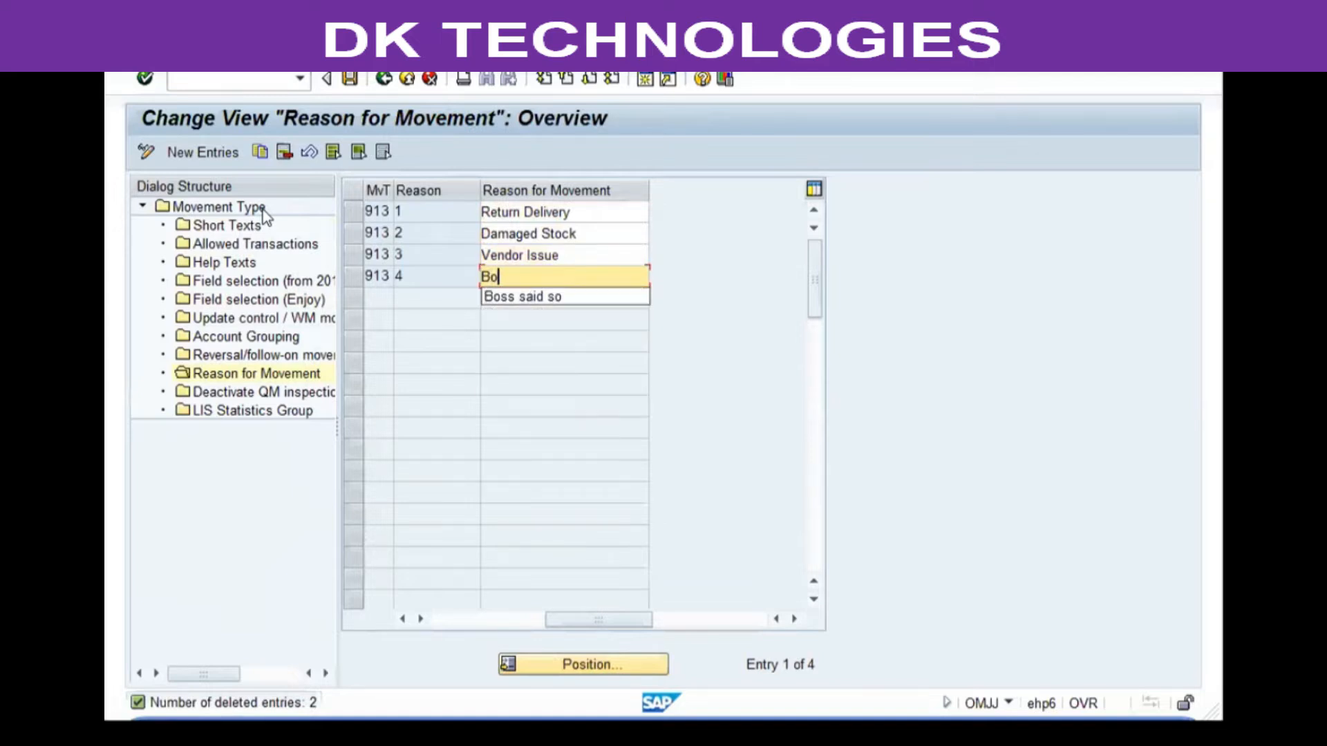
pyautogui.write('o')
pyautogui.press('Down')
pyautogui.press('Return')
pyautogui.hotkey('shift', 'Home')
pyautogui.write('D')
pyautogui.press('Down')
pyautogui.press('Return')
pyautogui.press('Return')
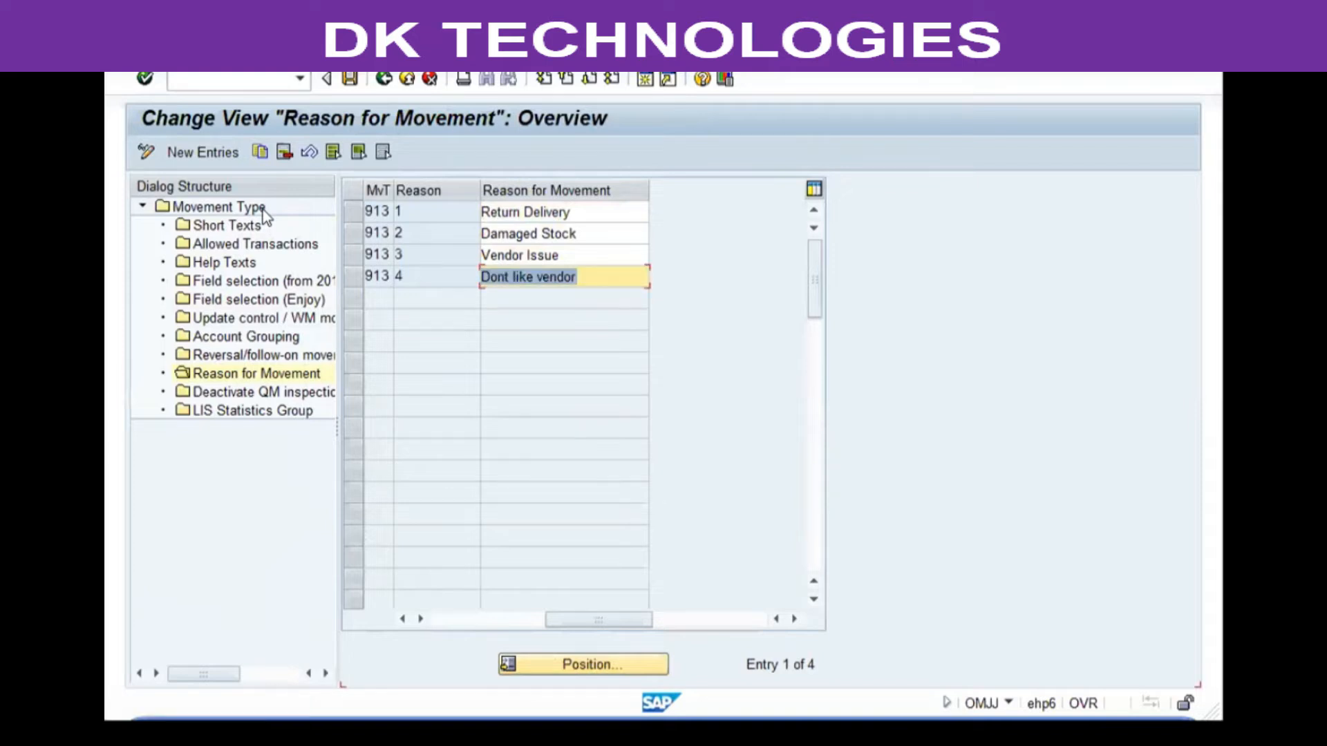
pyautogui.hotkey('ctrl', 's')
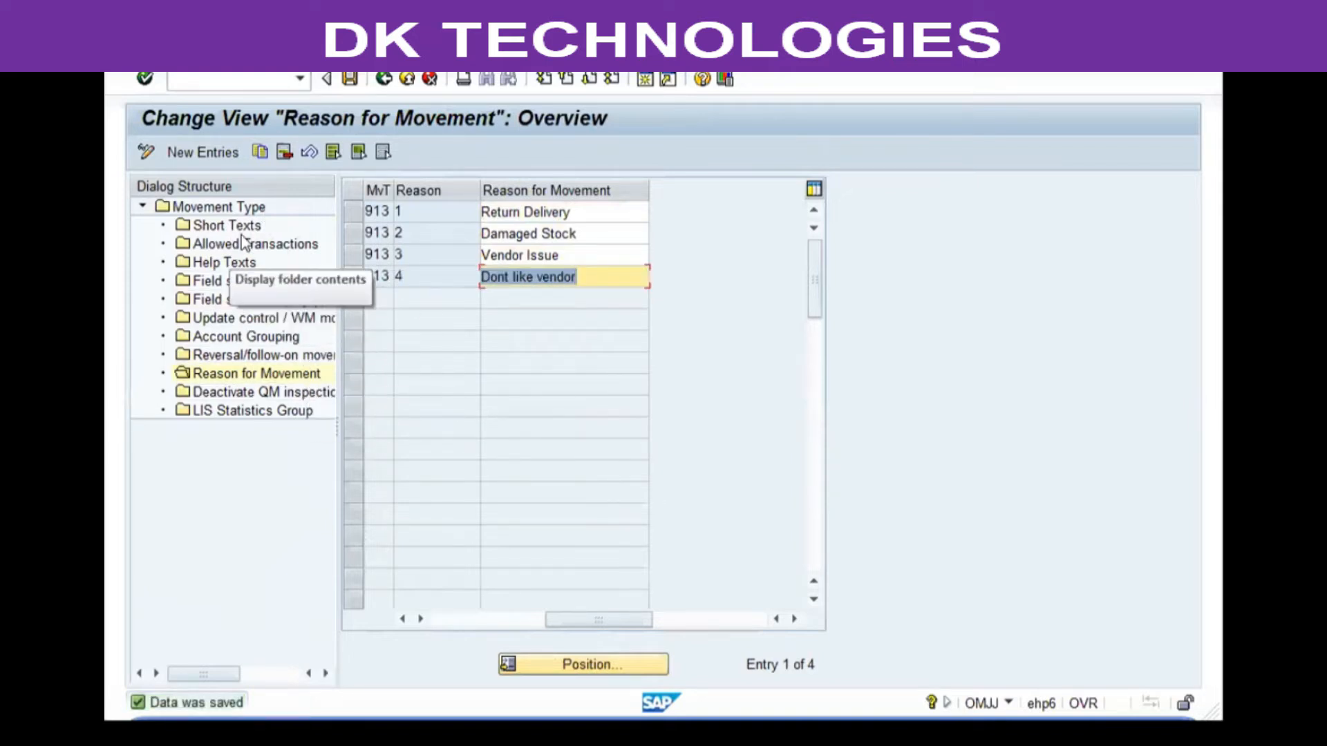
# Return to the movement type overview and copy movement type 123 with all dependent entries to 914
pyautogui.click(383, 80)
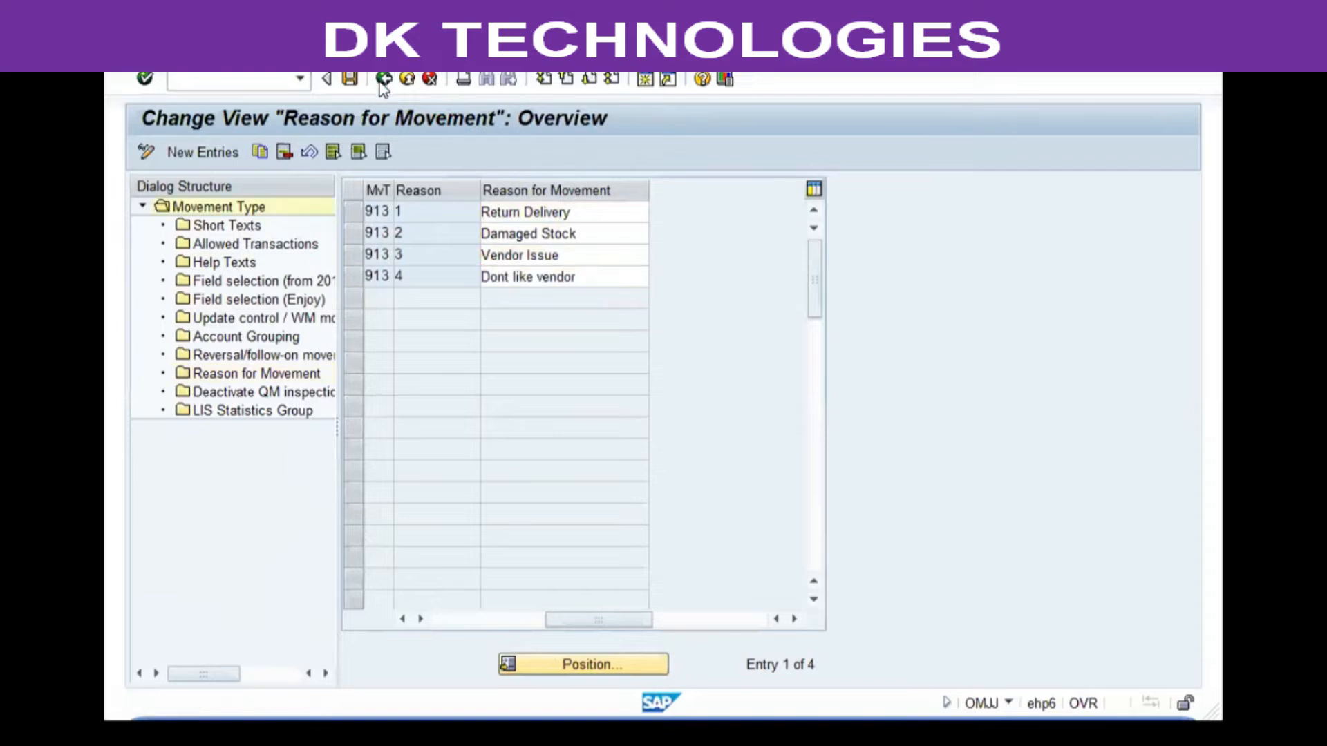
pyautogui.click(384, 79)
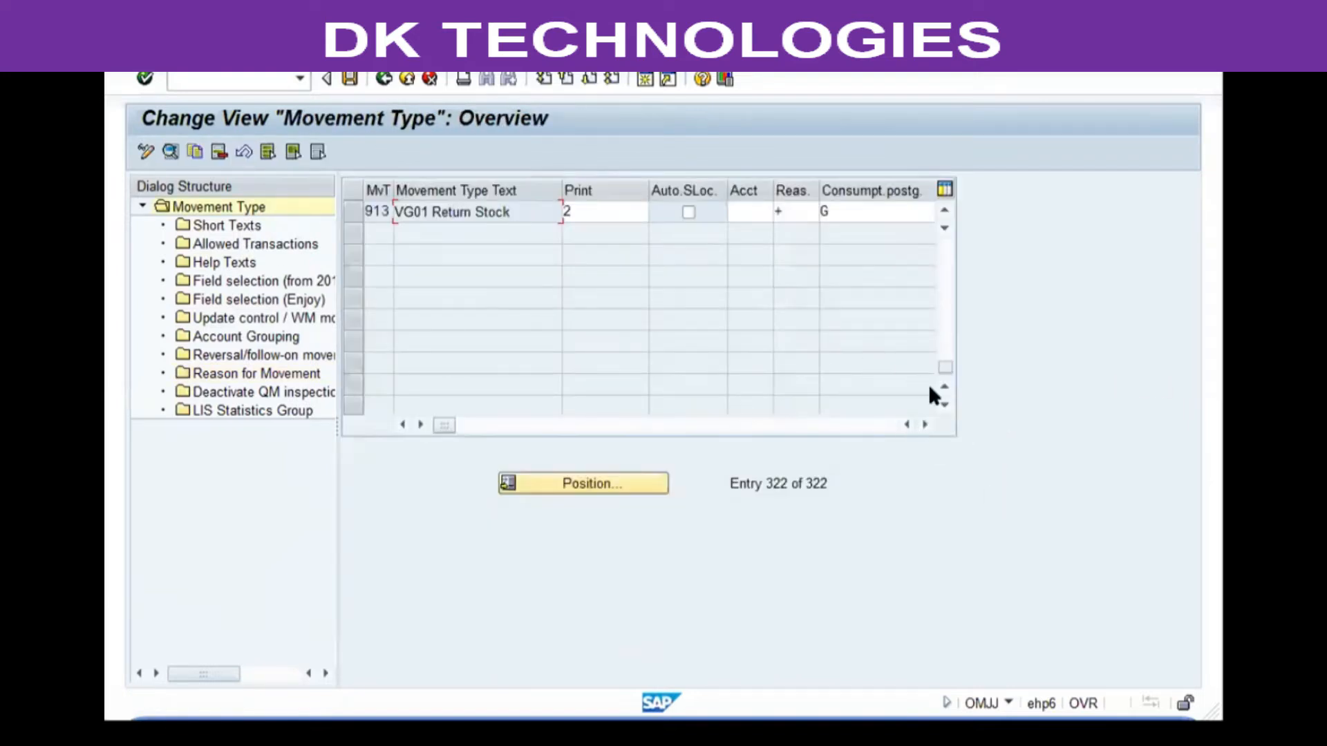
pyautogui.moveTo(945, 368); pyautogui.dragTo(846, 243)
pyautogui.scroll(-2, 657, 272)
pyautogui.click(354, 342)
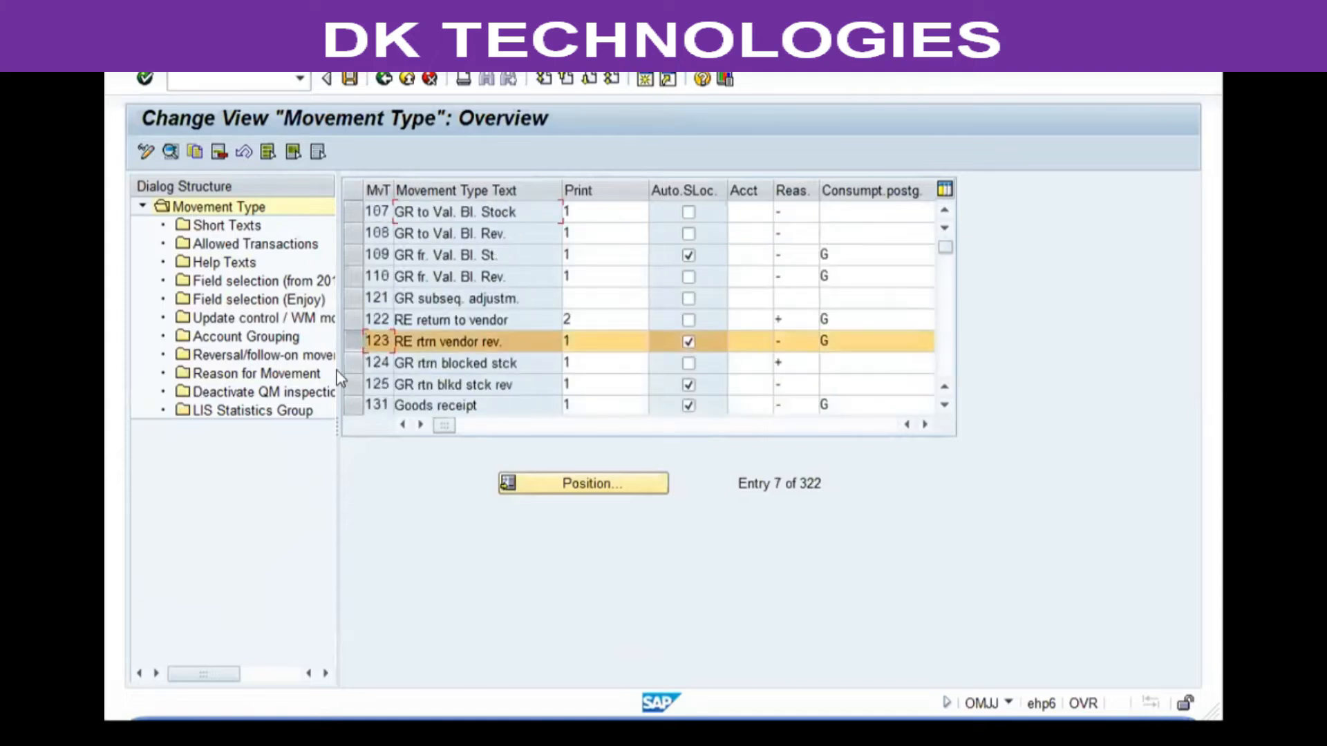
pyautogui.click(188, 150)
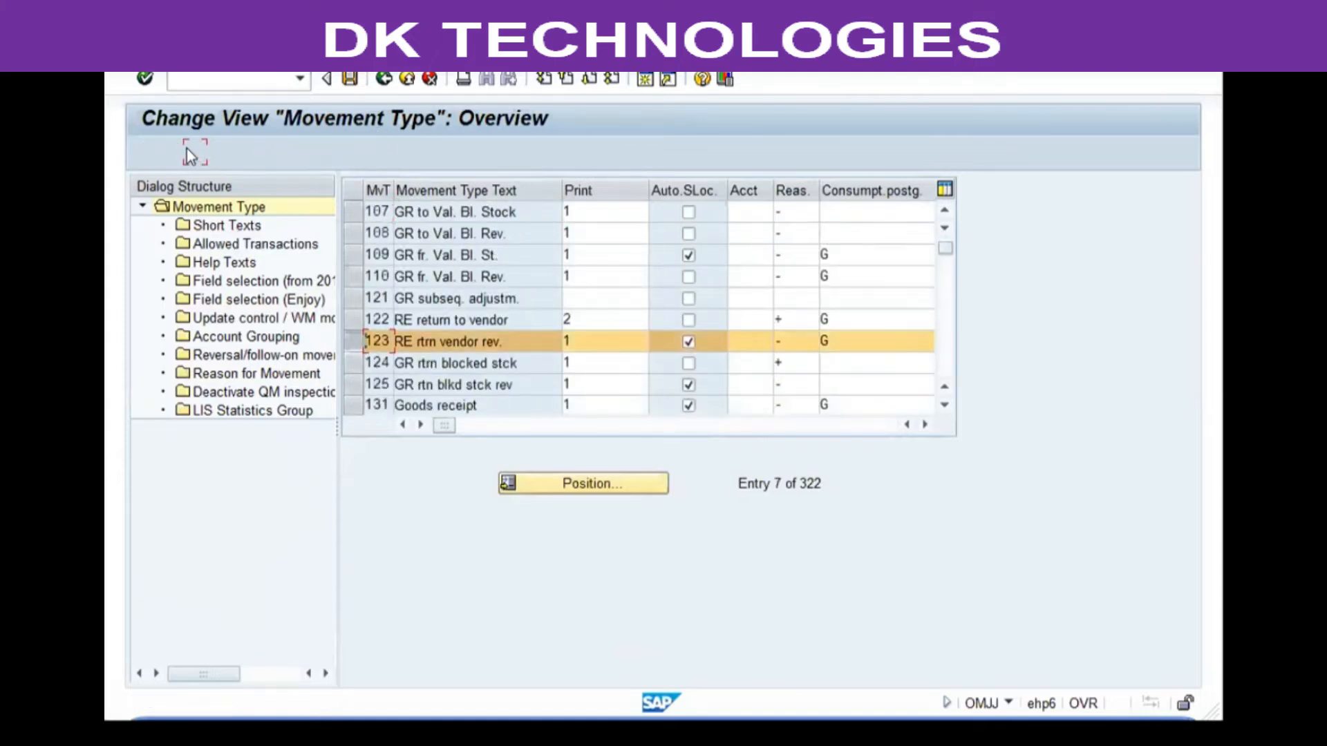
pyautogui.write('914')
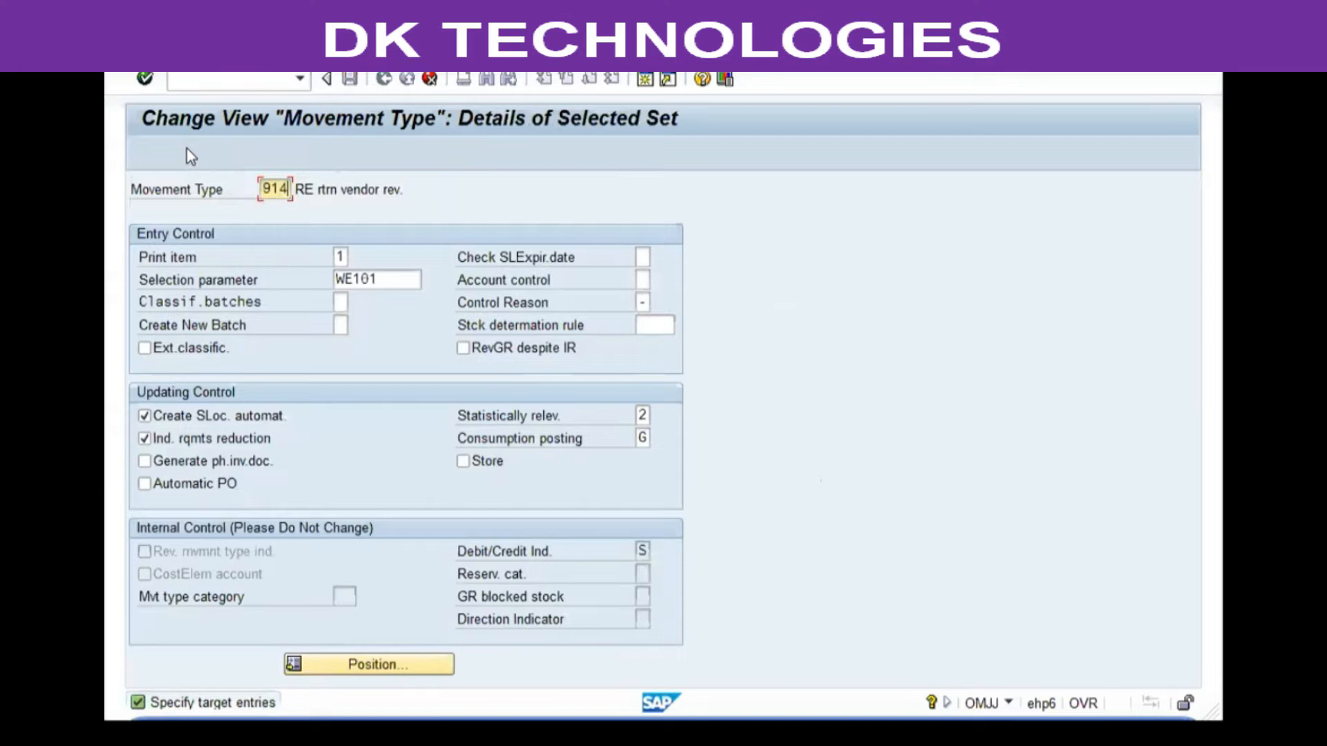
pyautogui.press('Return')
pyautogui.press('Return')
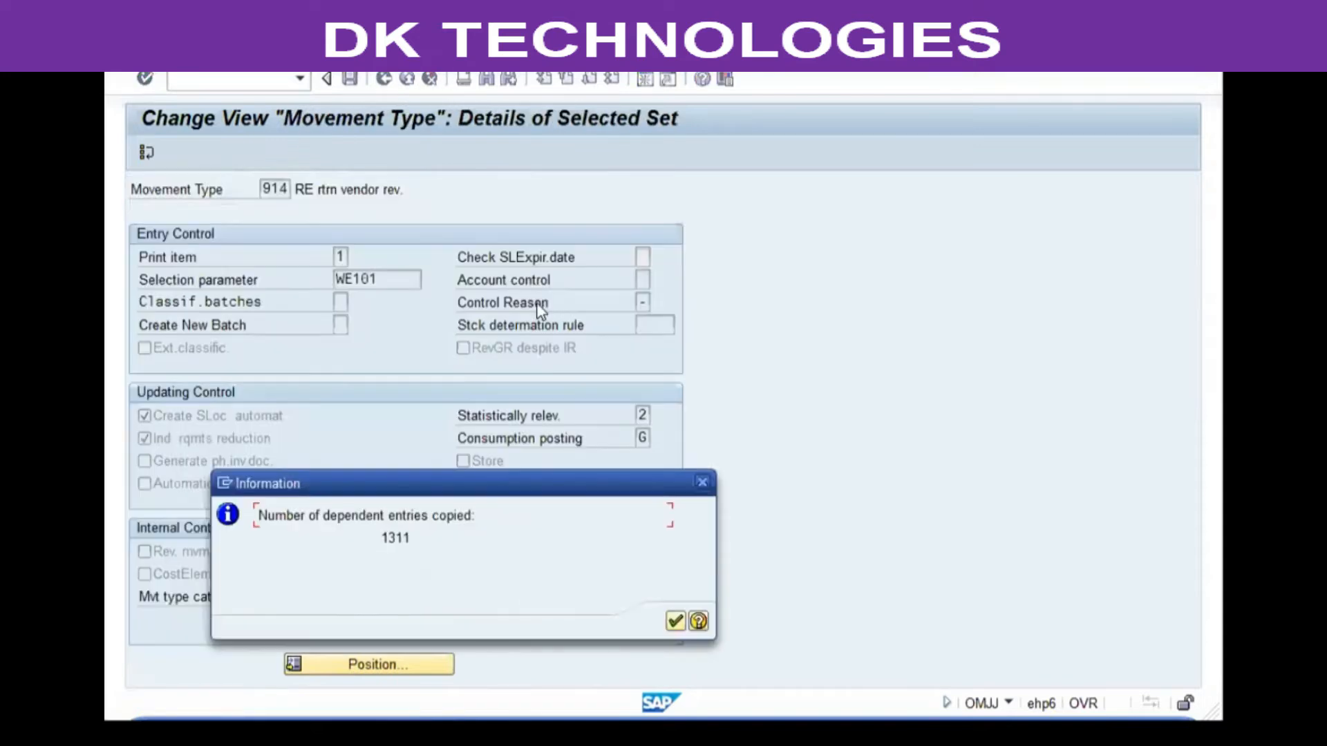
pyautogui.press('Return')
# Set the first English short text of movement type 914, with movement indicator B, to "VG01 Cancel Return"
pyautogui.doubleClick(423, 216)
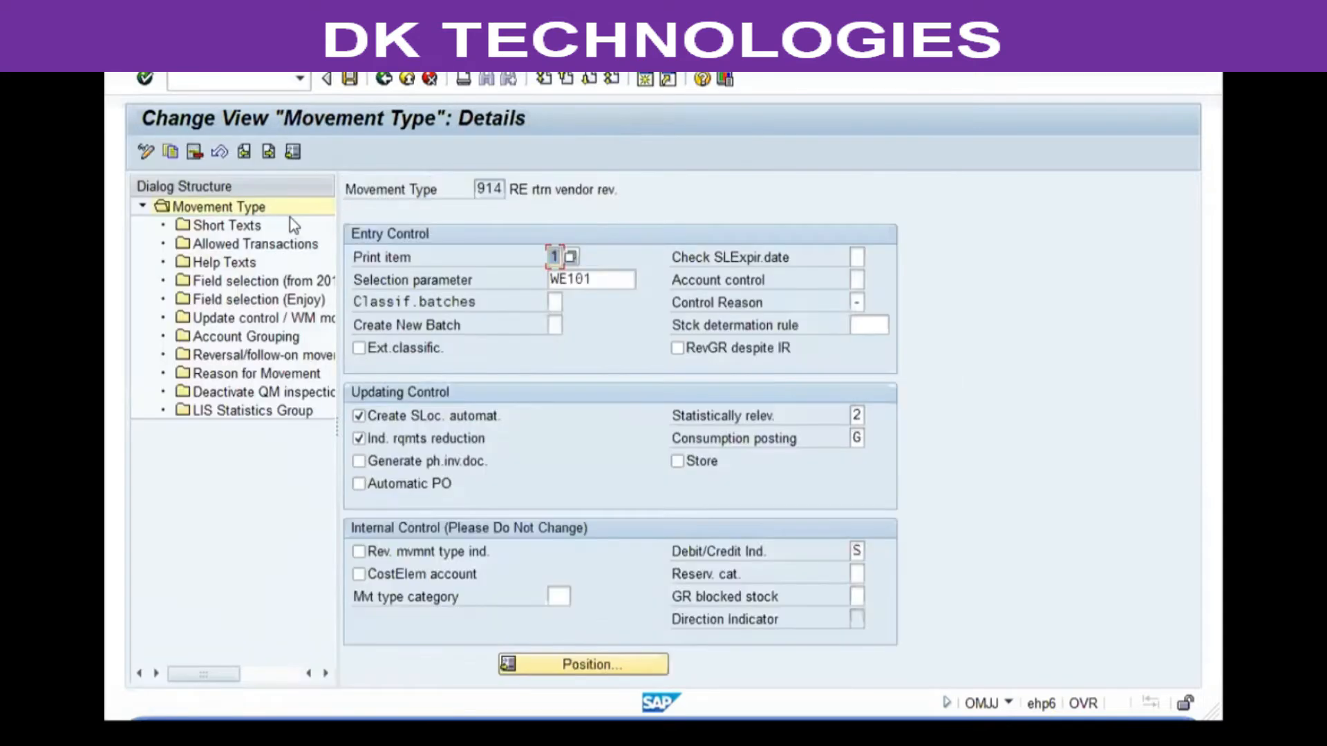
pyautogui.click(242, 228)
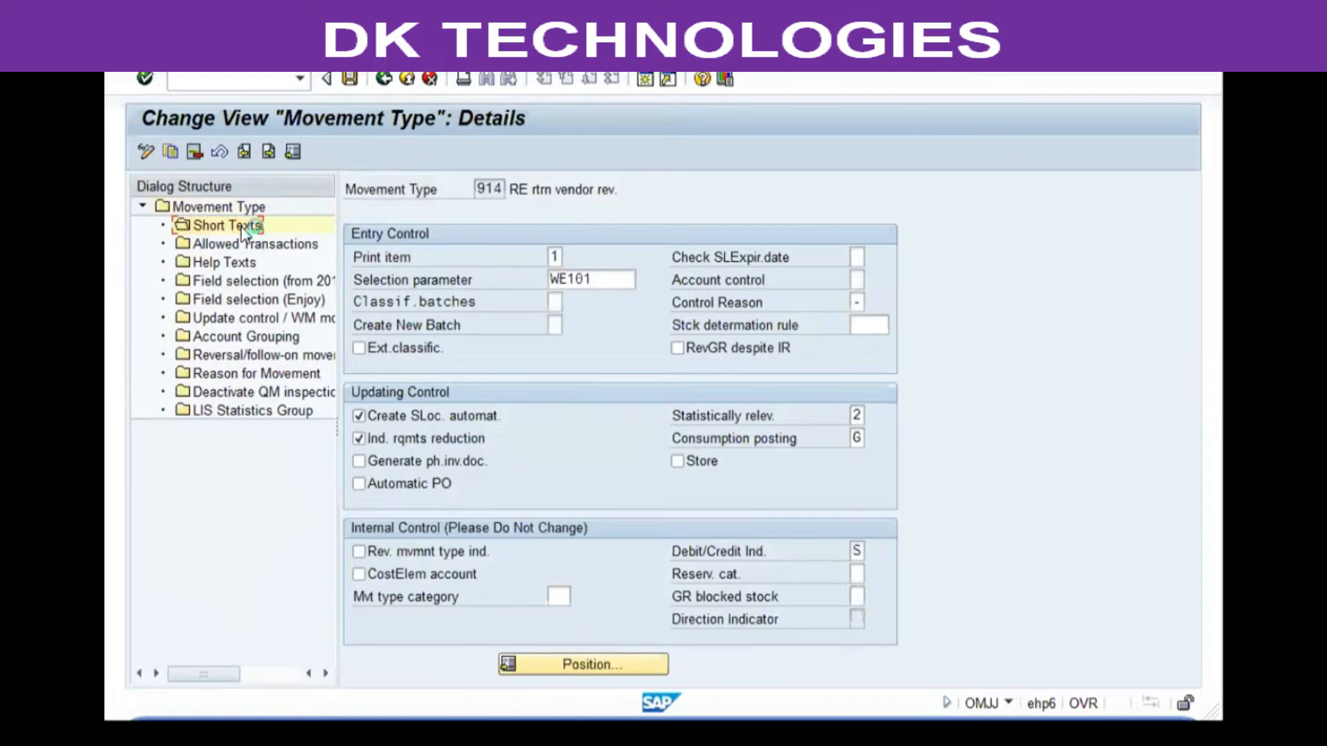
pyautogui.click(599, 662)
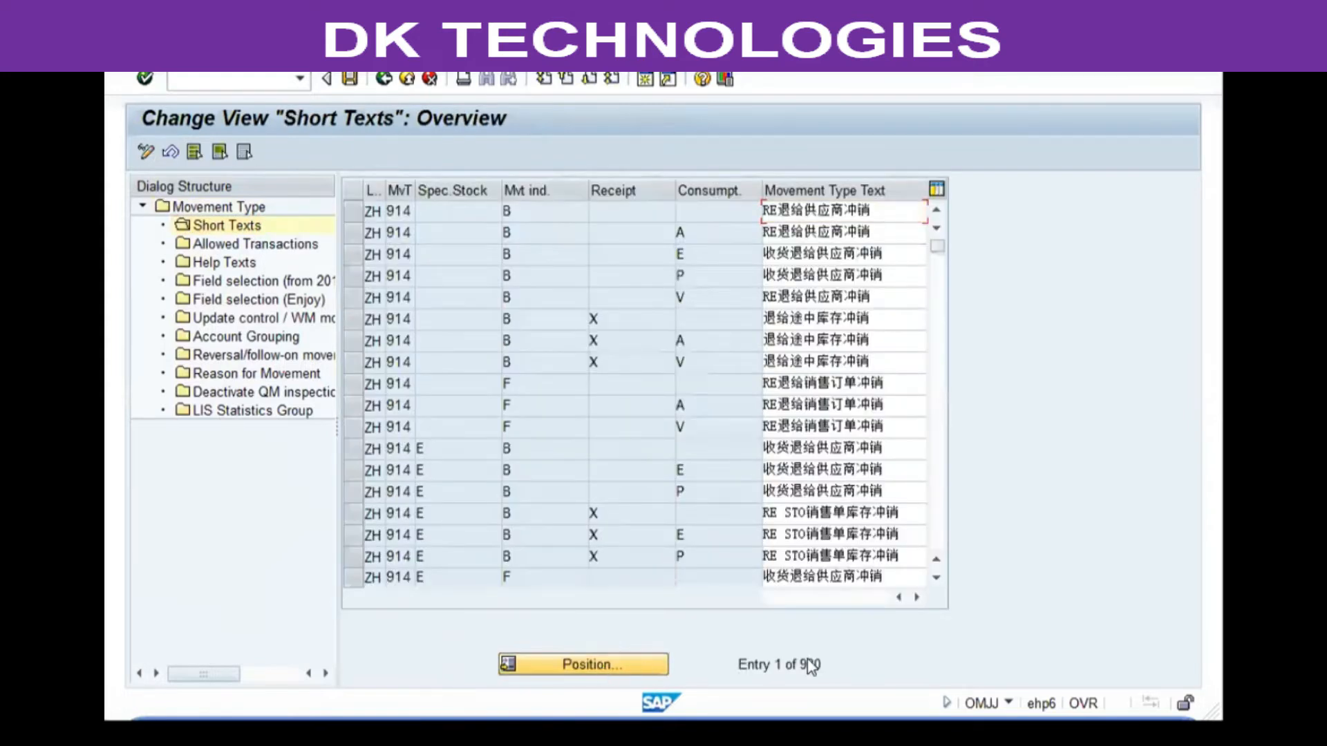
pyautogui.press('Return')
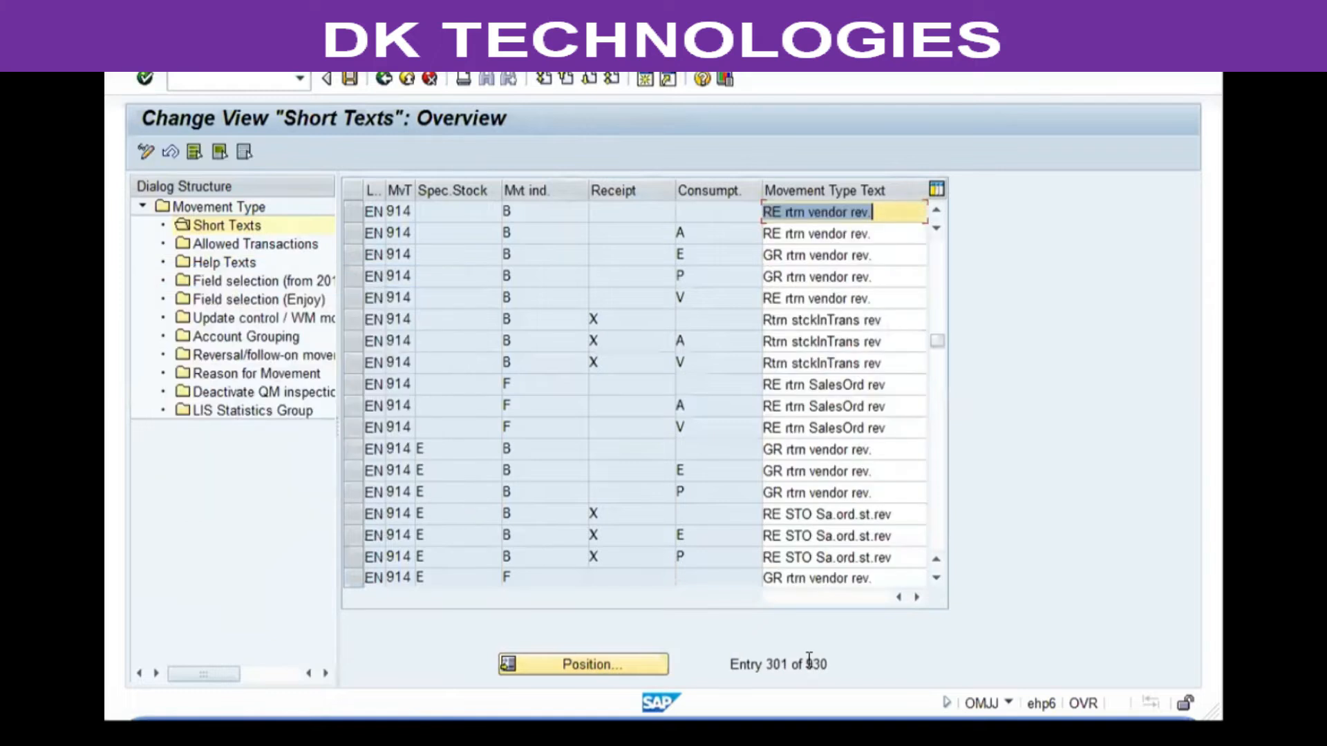
pyautogui.write('VG01 ')
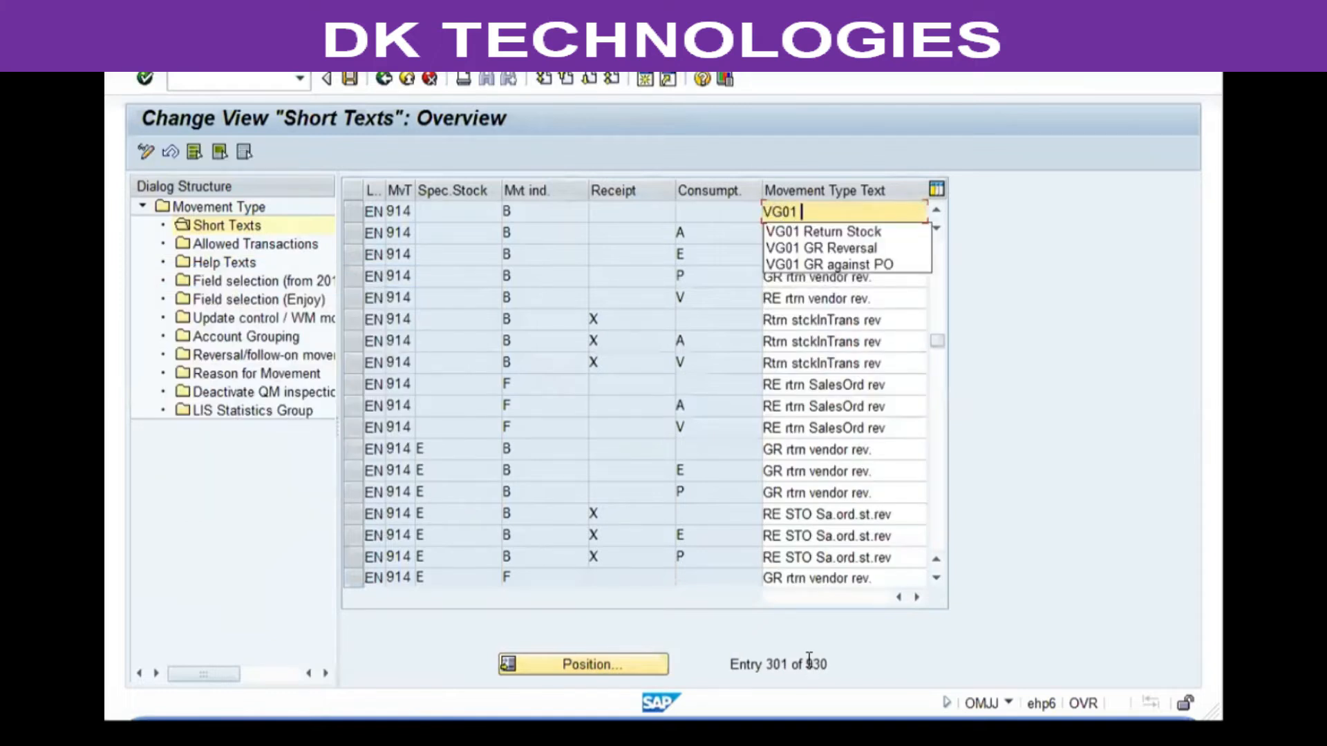
pyautogui.write('Cancel Return')
pyautogui.press('Return')
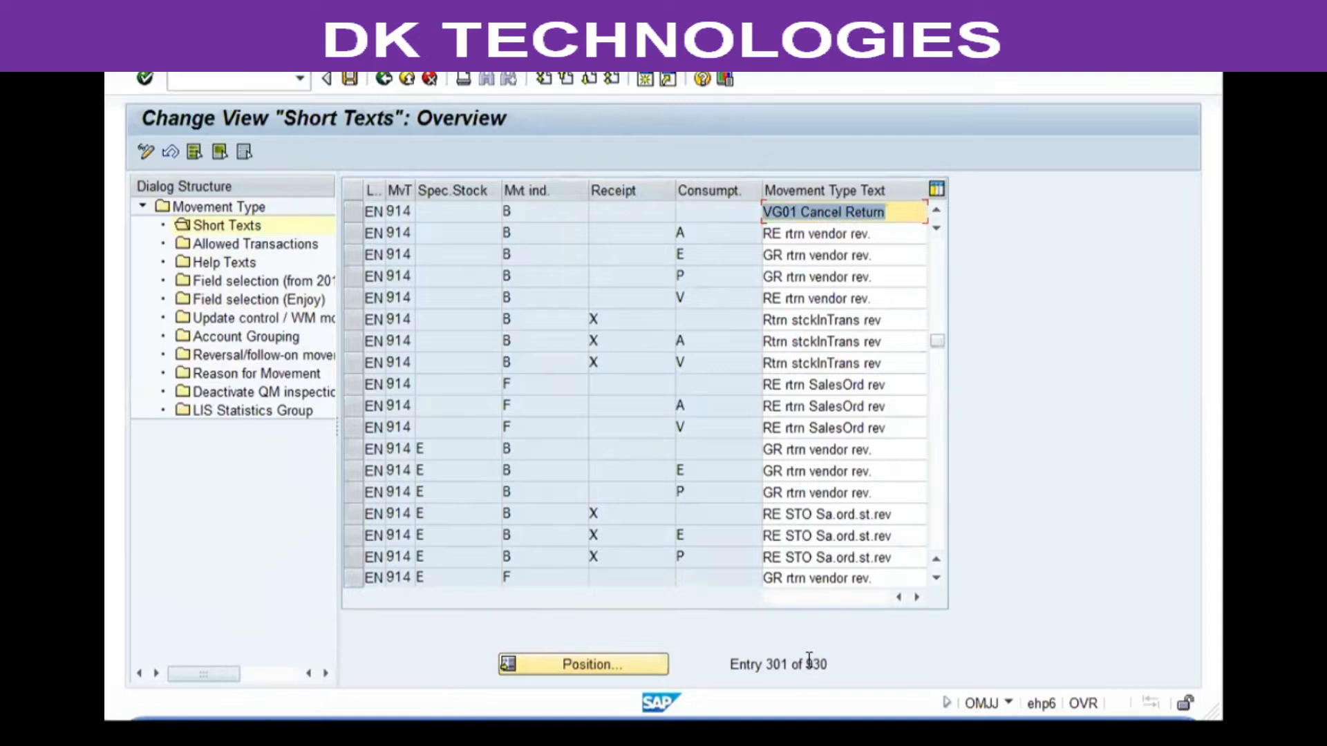
# Delete transactions MB01, MB0A and MB31 from the allowed transactions of movement type 914
pyautogui.click(298, 246)
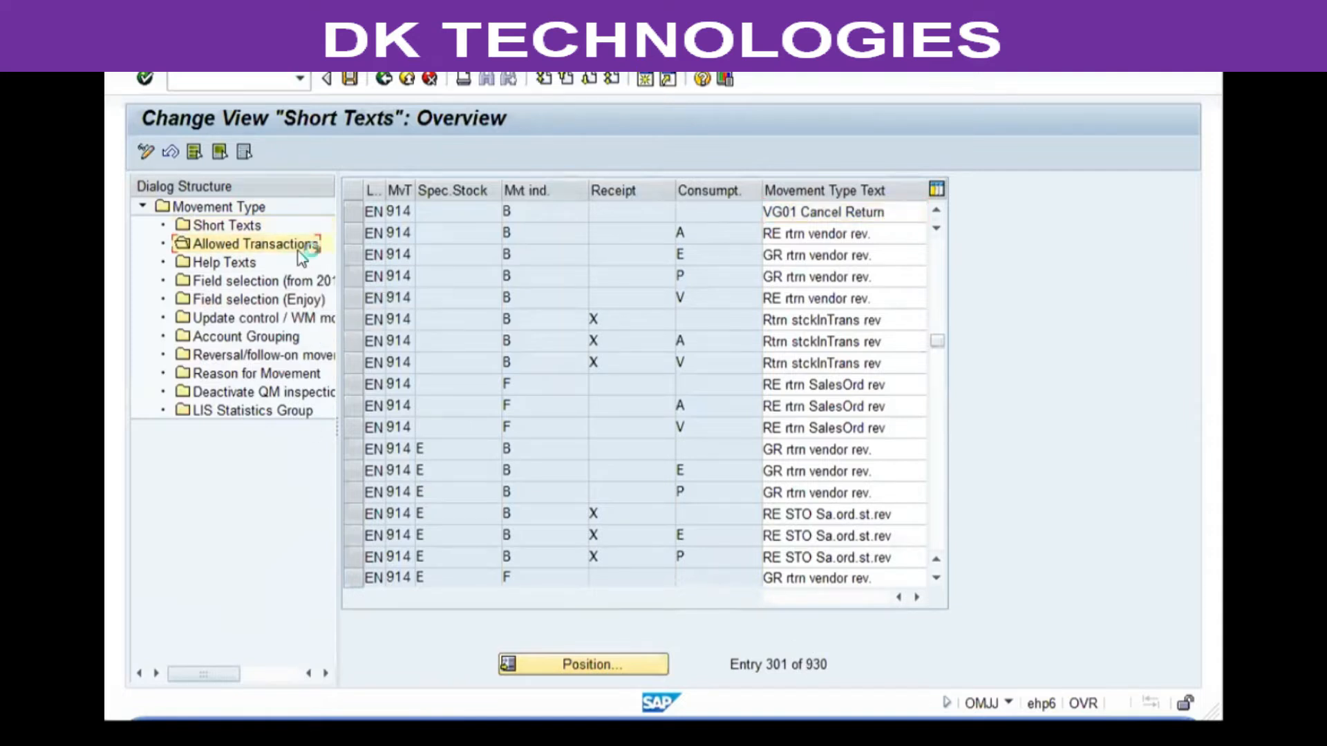
pyautogui.click(284, 153)
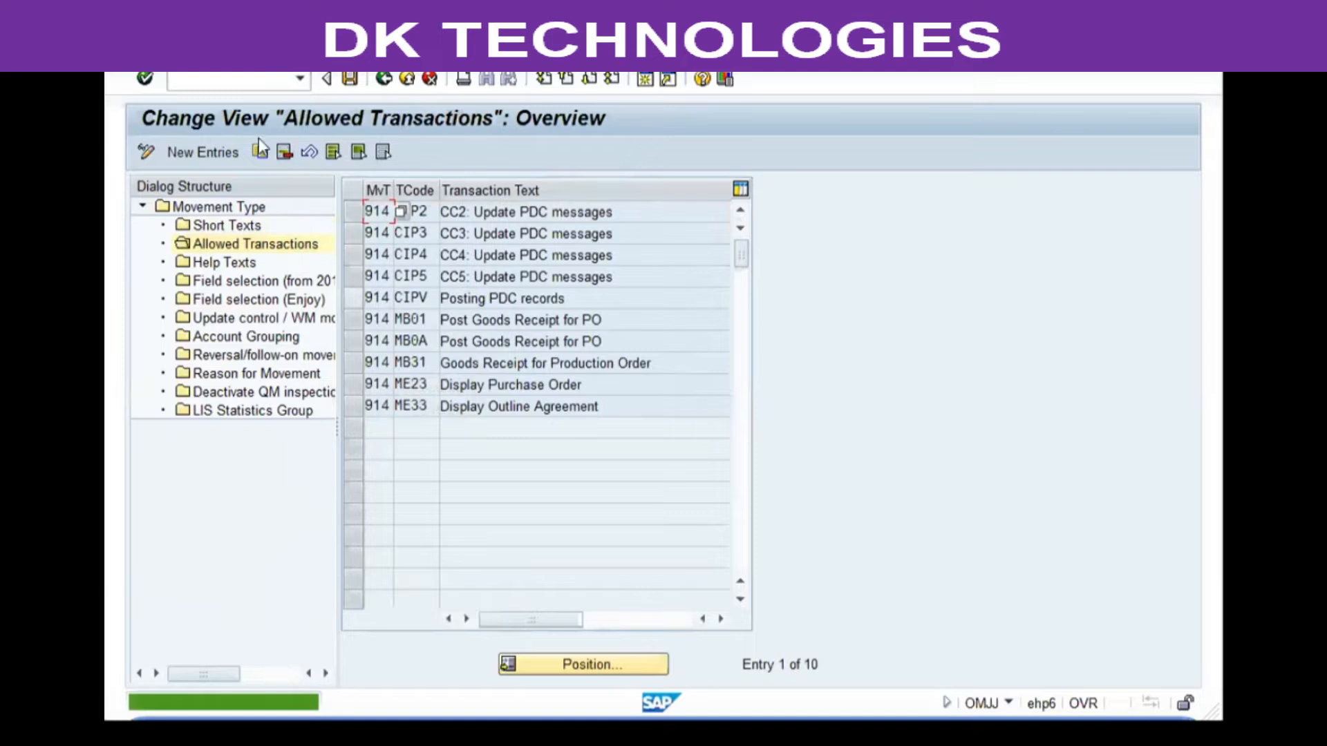
pyautogui.moveTo(353, 319); pyautogui.dragTo(349, 361)
pyautogui.click(284, 153)
# Add MIGO as an allowed transaction for movement type 914
pyautogui.click(200, 152)
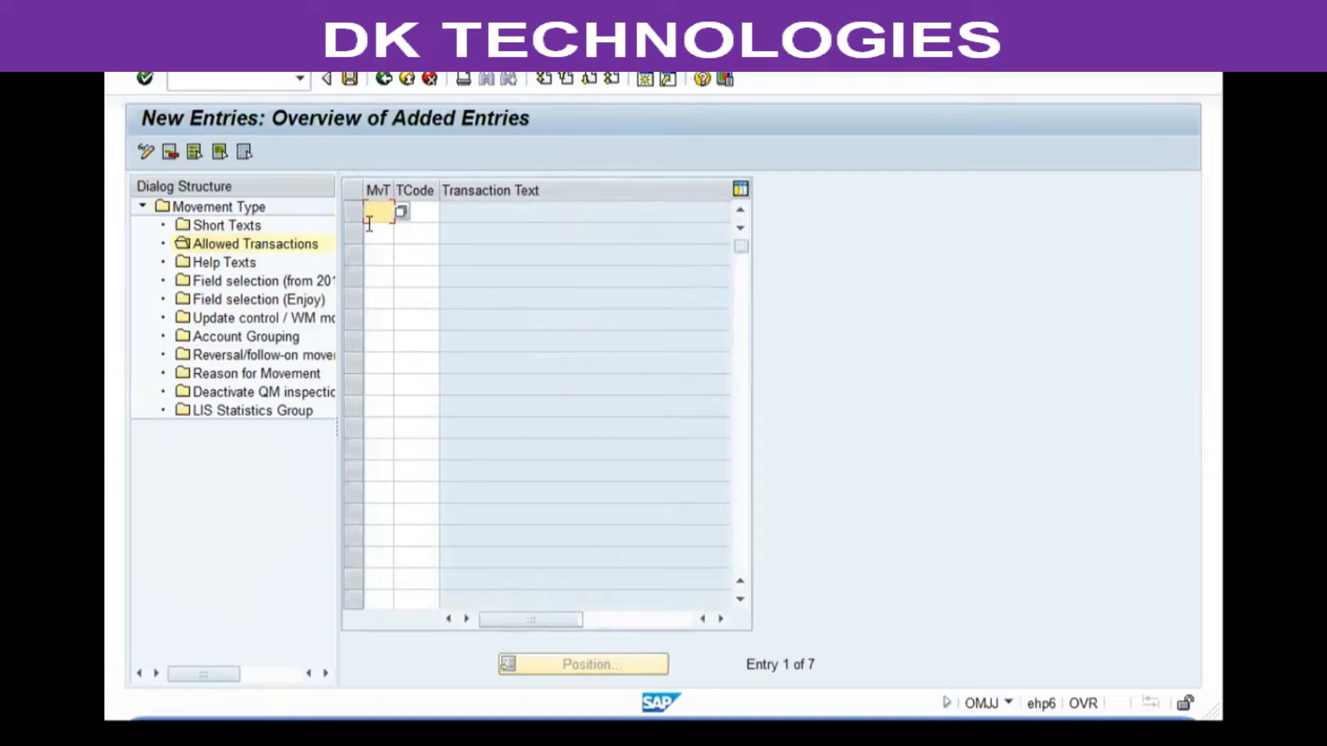
pyautogui.write('91')
pyautogui.write('migo')
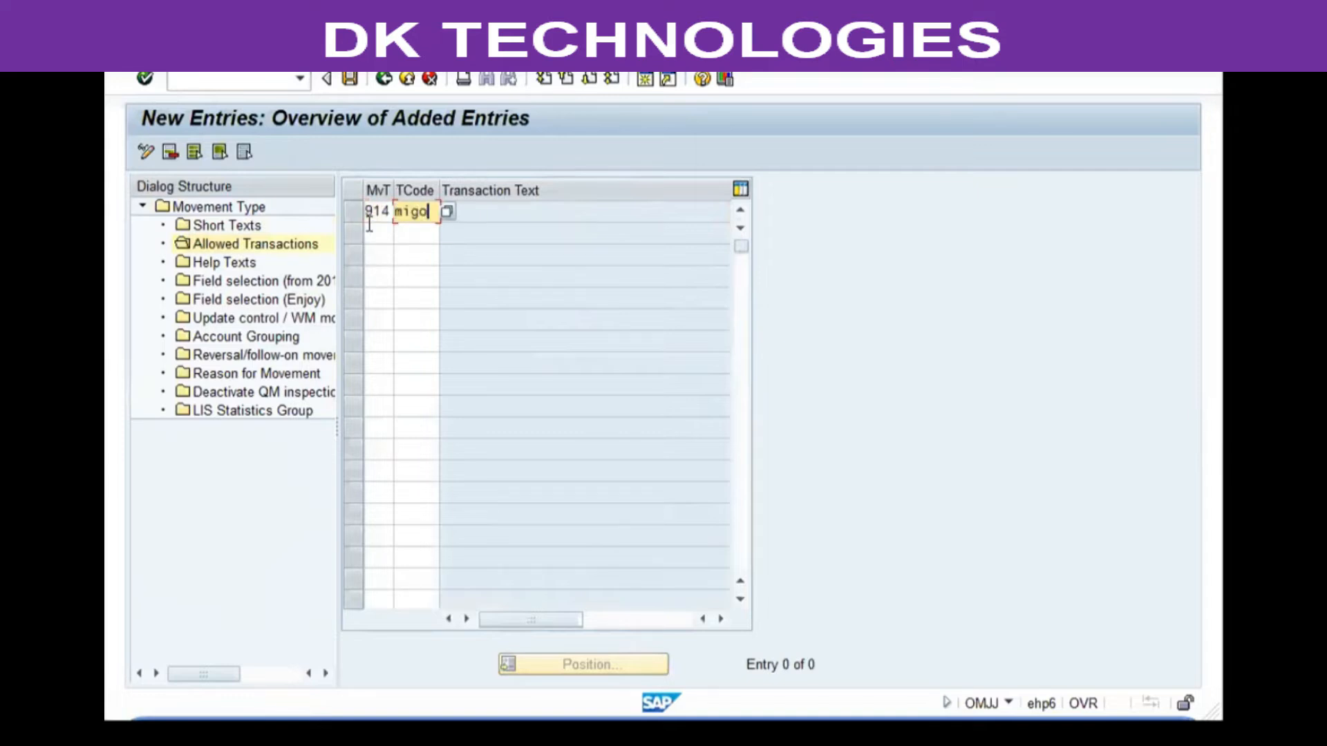
pyautogui.press('Return')
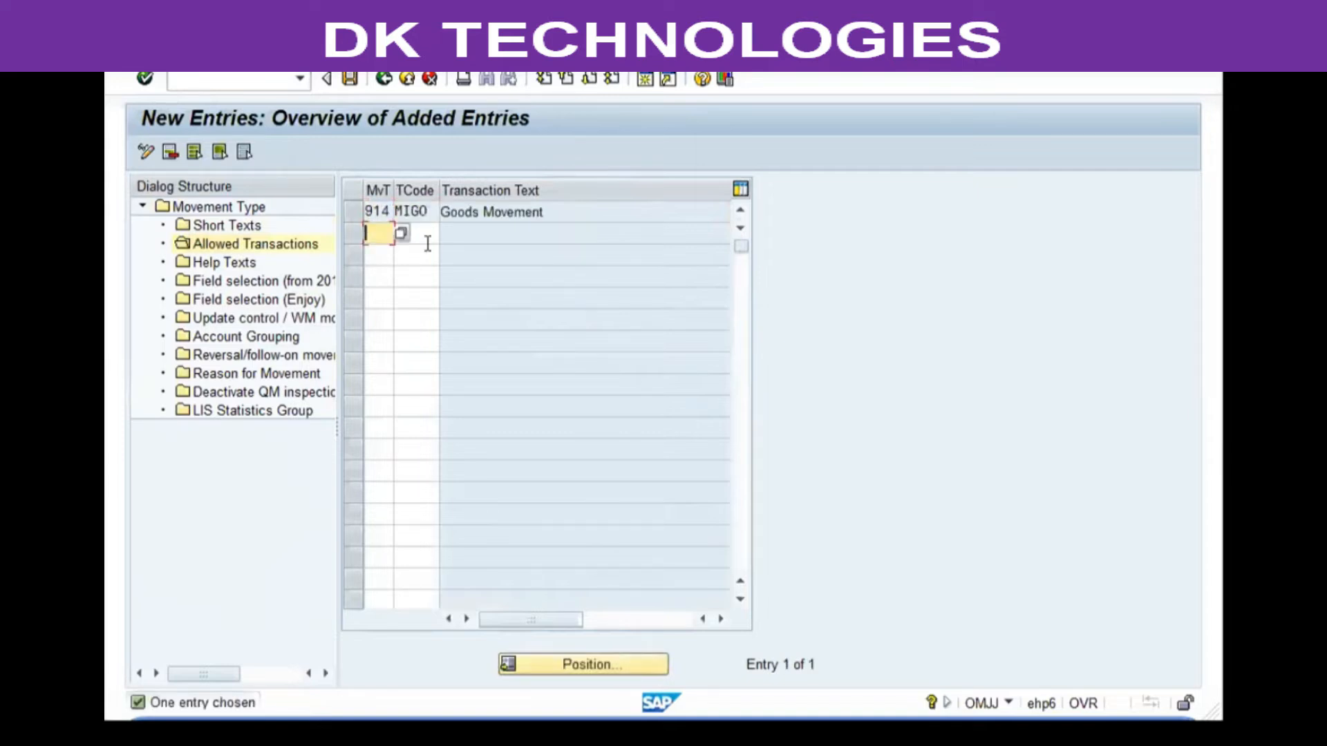
# Set the English MIGO help text of movement type 914 to "VG01 Reversal of Stock Return"
pyautogui.doubleClick(238, 262)
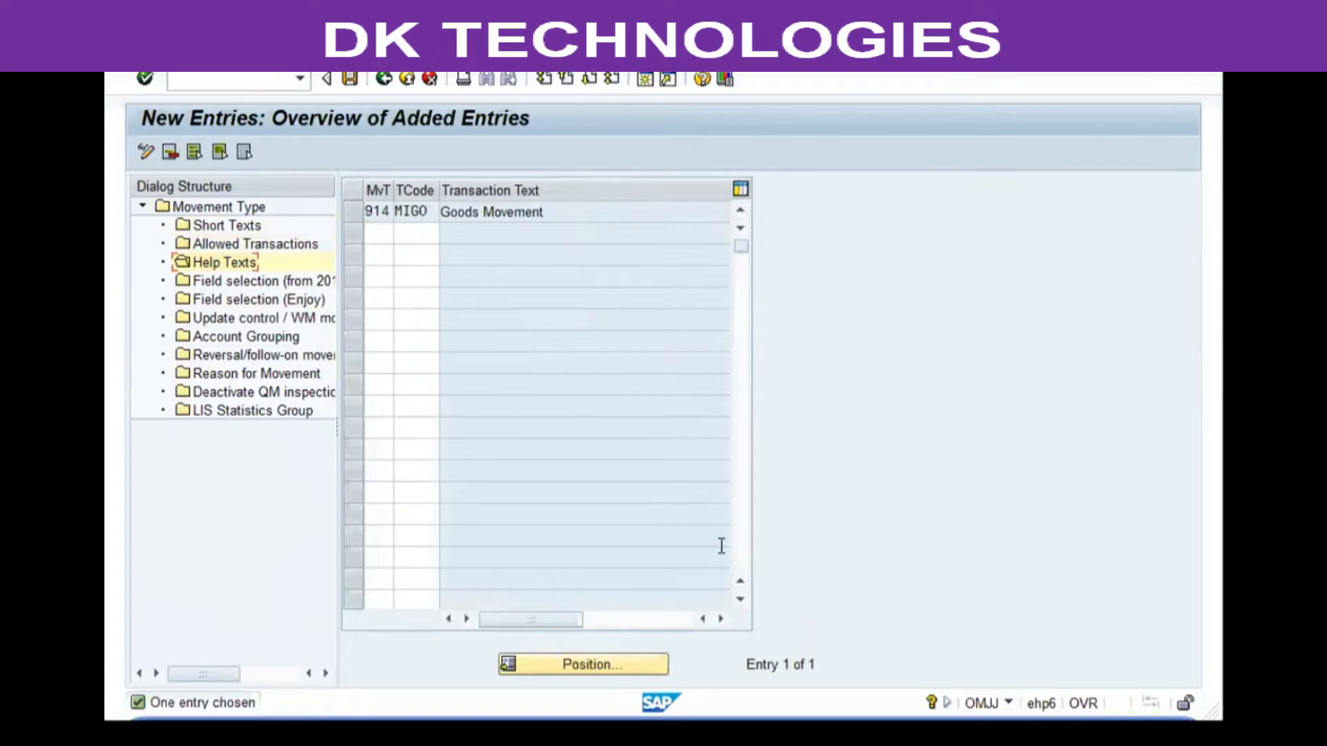
pyautogui.click(612, 661)
pyautogui.press('Return')
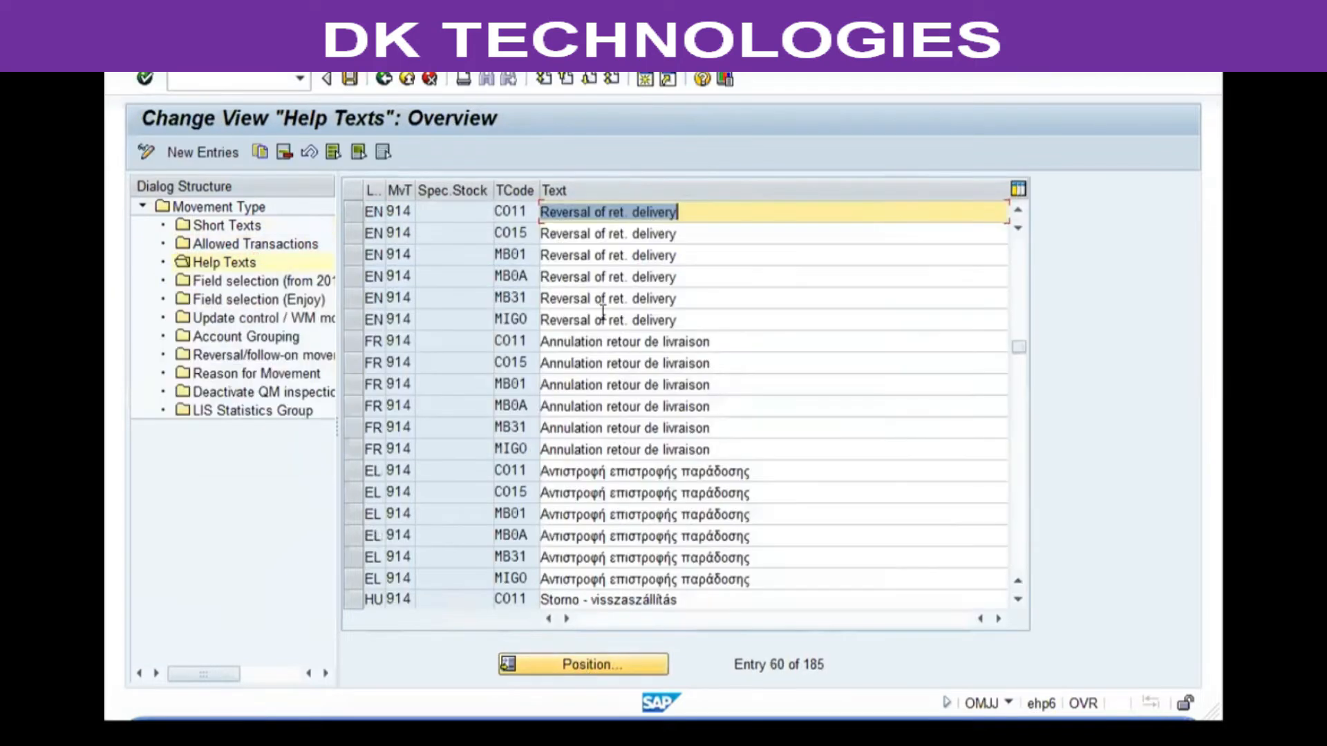
pyautogui.click(550, 319)
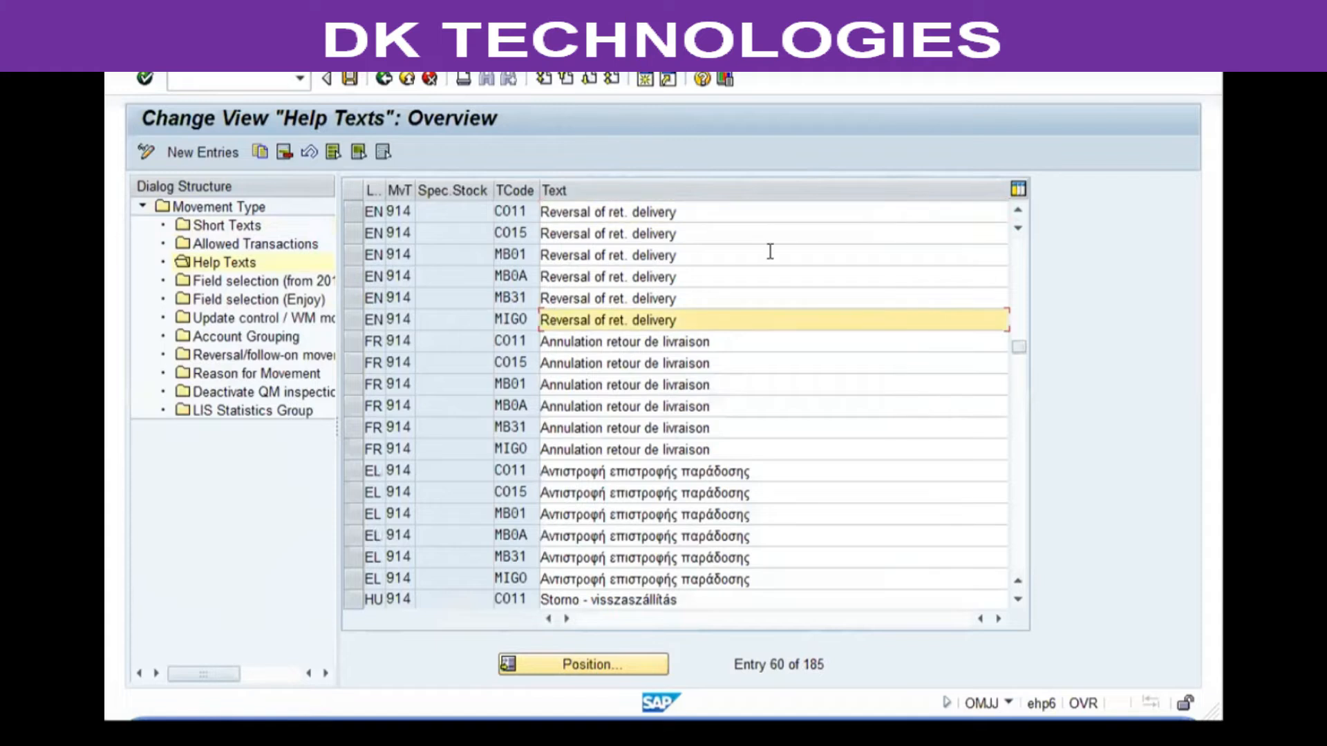
pyautogui.hotkey('shift', 'End')
pyautogui.write('VG01')
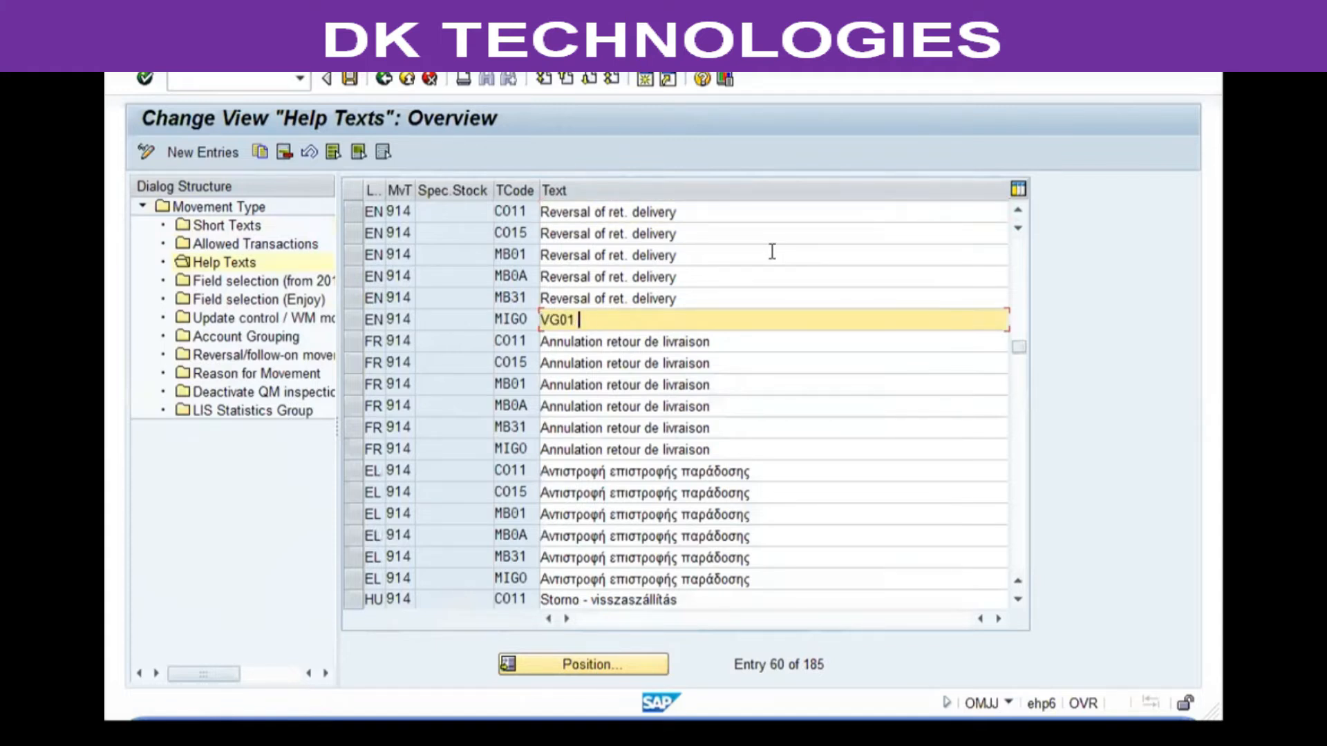
pyautogui.write(' Reversal of Stock R')
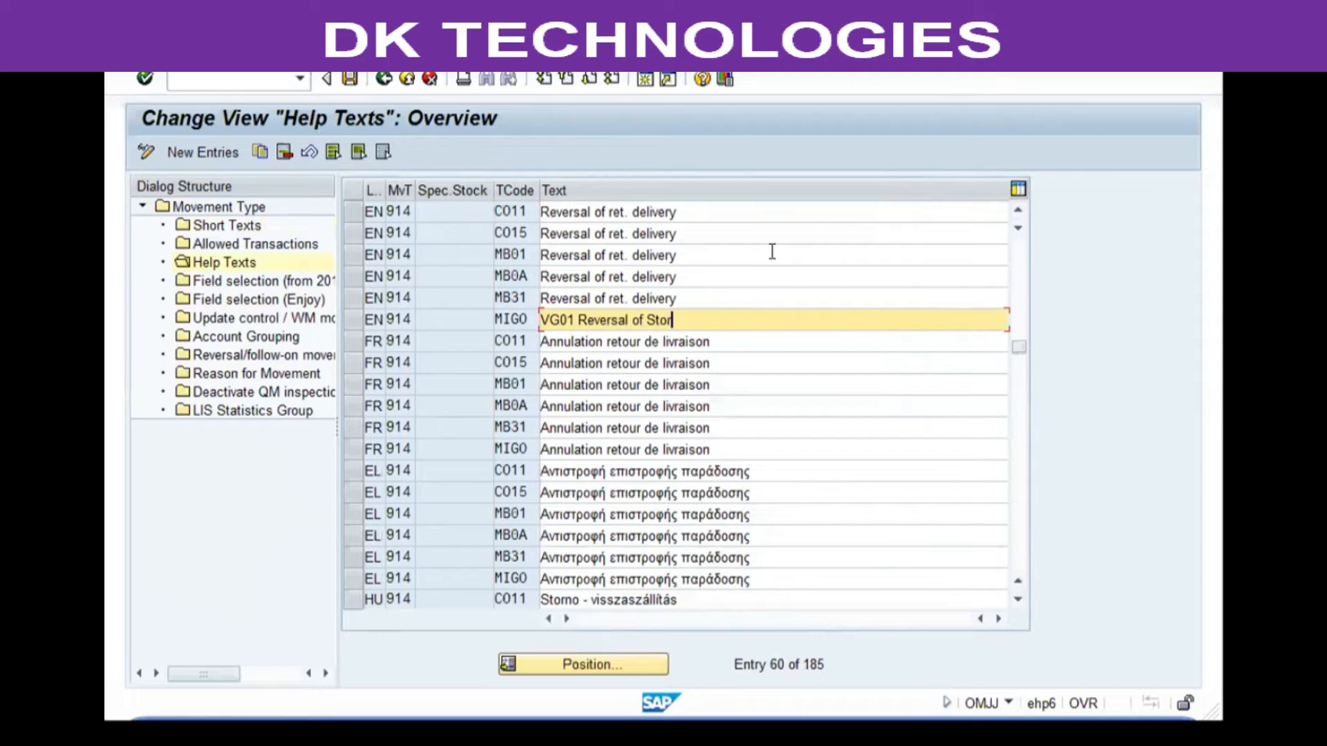
pyautogui.write('eturn')
pyautogui.press('Return')
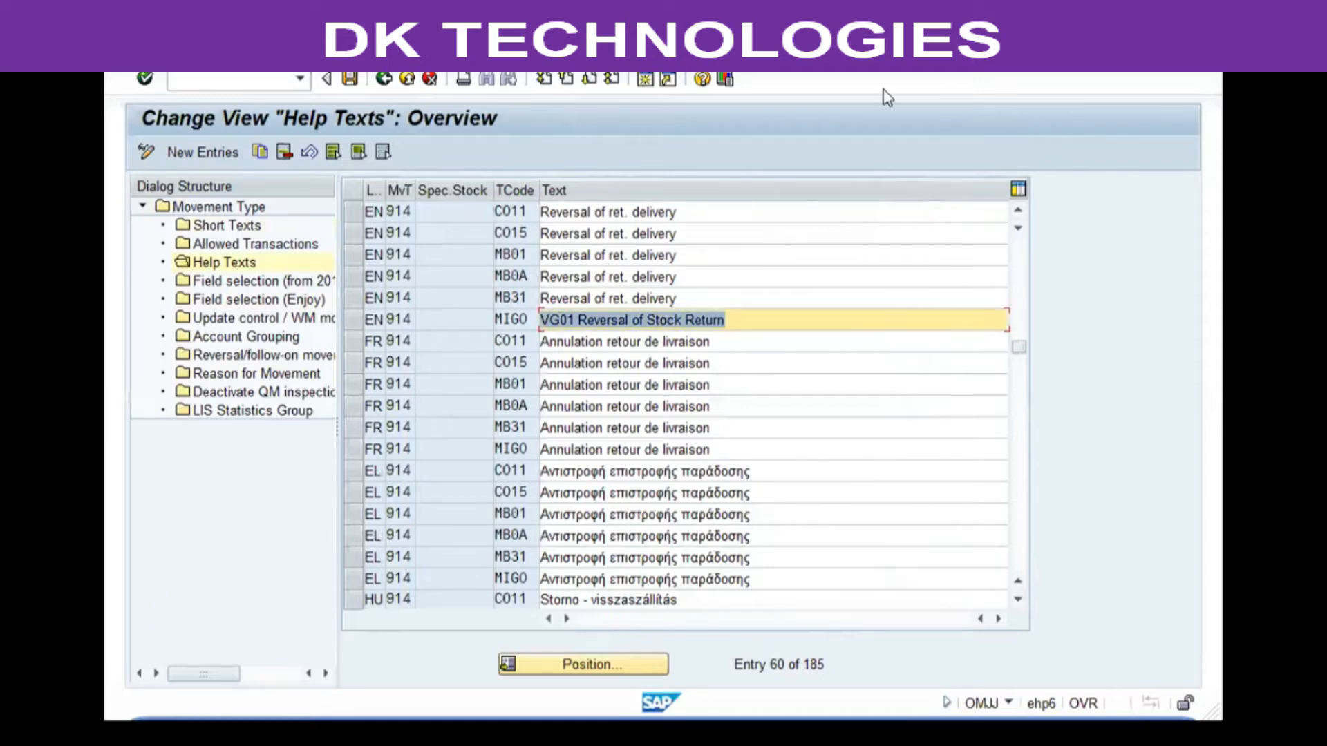
pyautogui.click(383, 78)
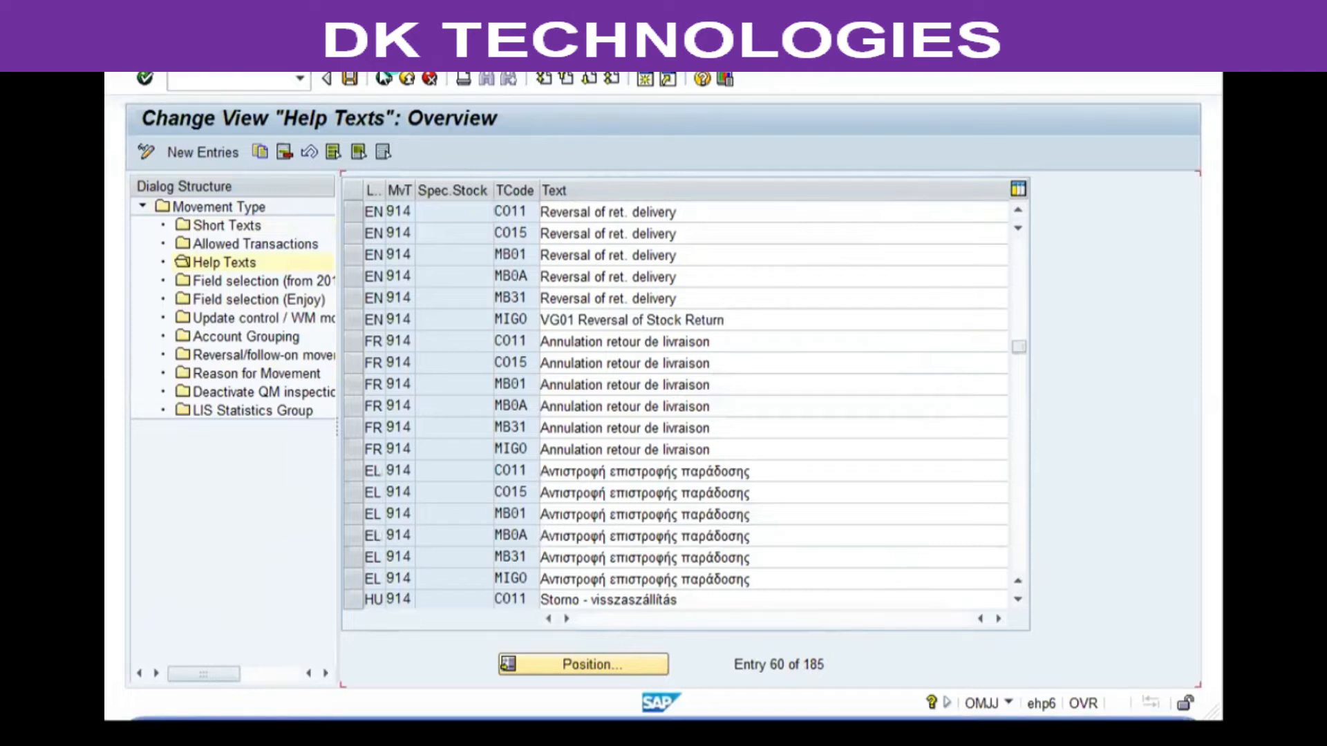
# Add field GRUND as a required entry in the Enjoy field selection for movement type 914
pyautogui.doubleClick(274, 301)
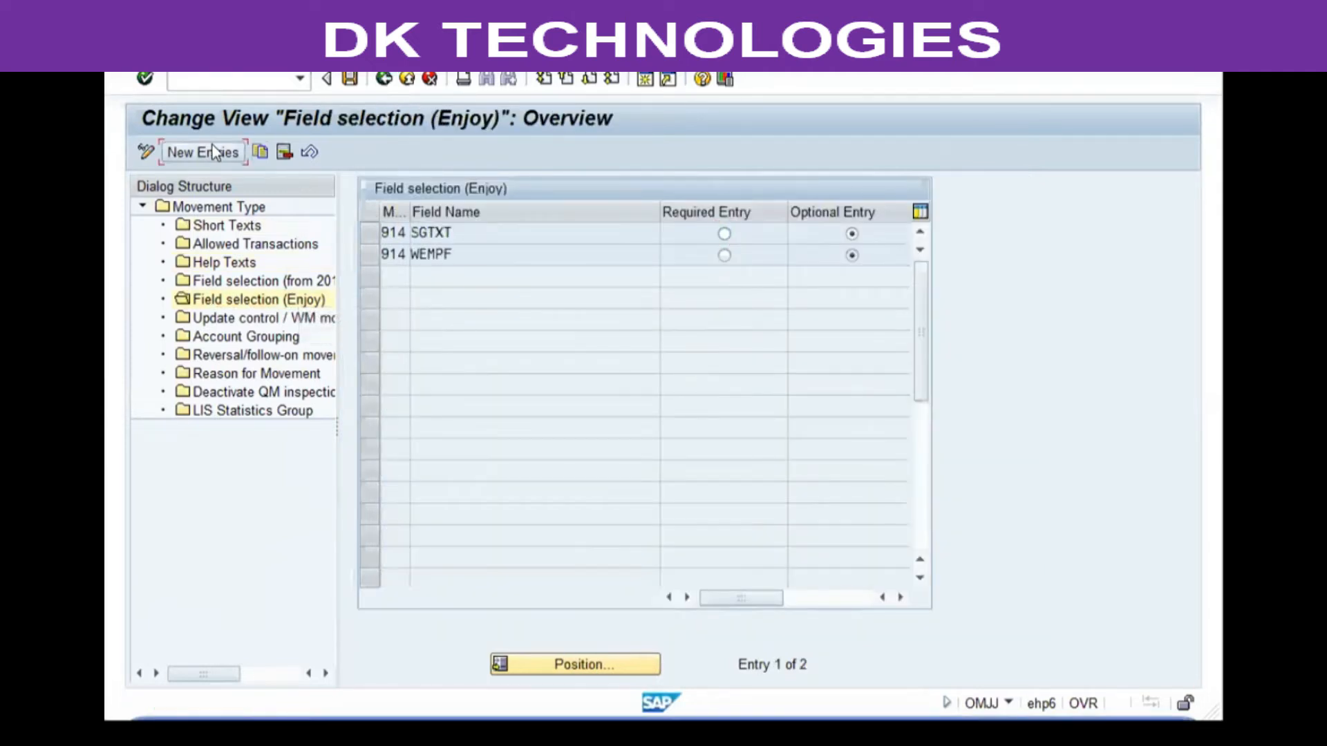
pyautogui.click(200, 152)
pyautogui.write('914')
pyautogui.press('Tab')
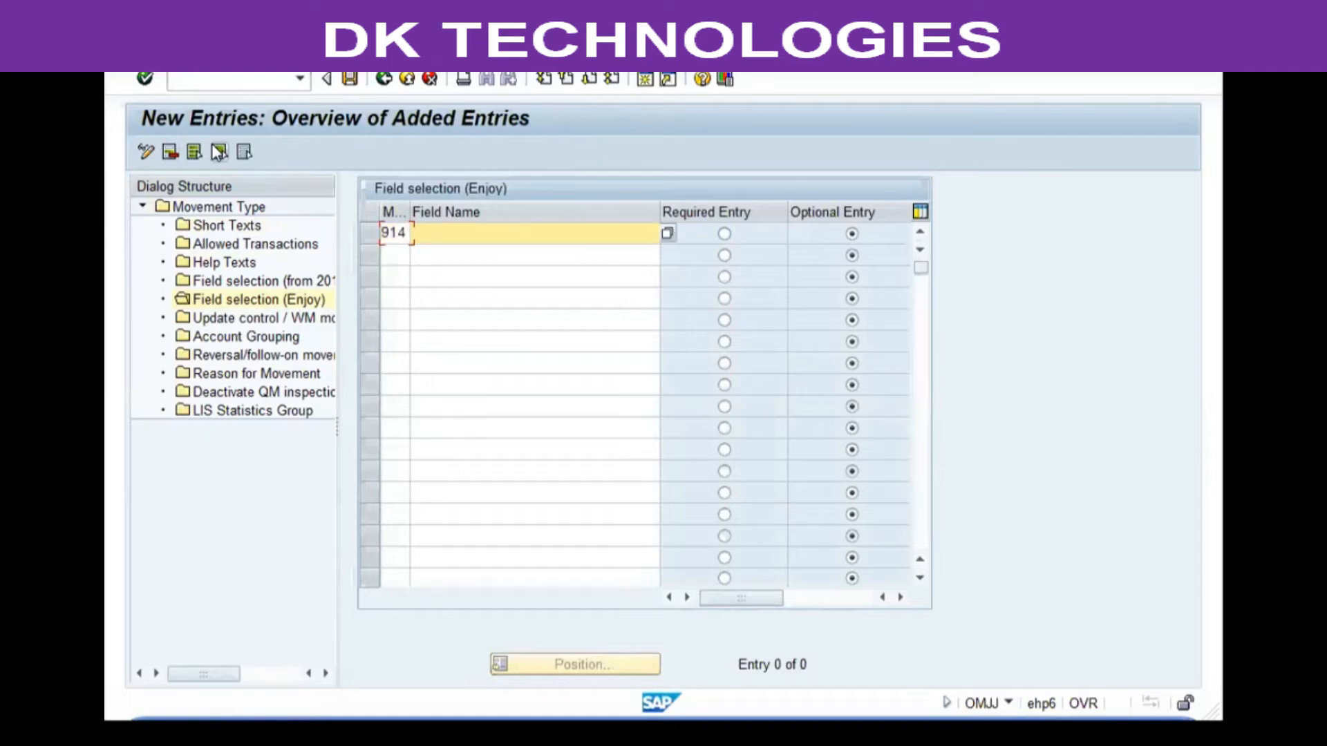
pyautogui.write('gr')
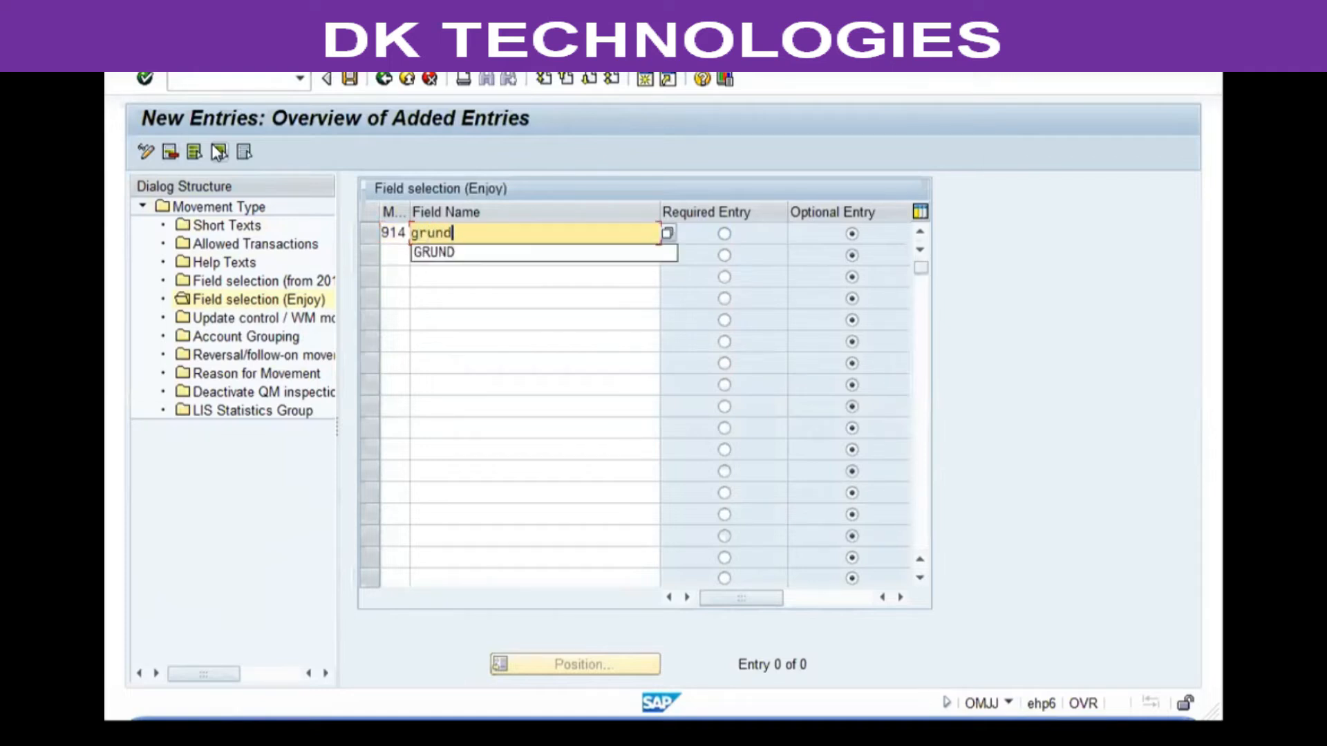
pyautogui.write('und')
pyautogui.press('Tab')
pyautogui.press('Return')
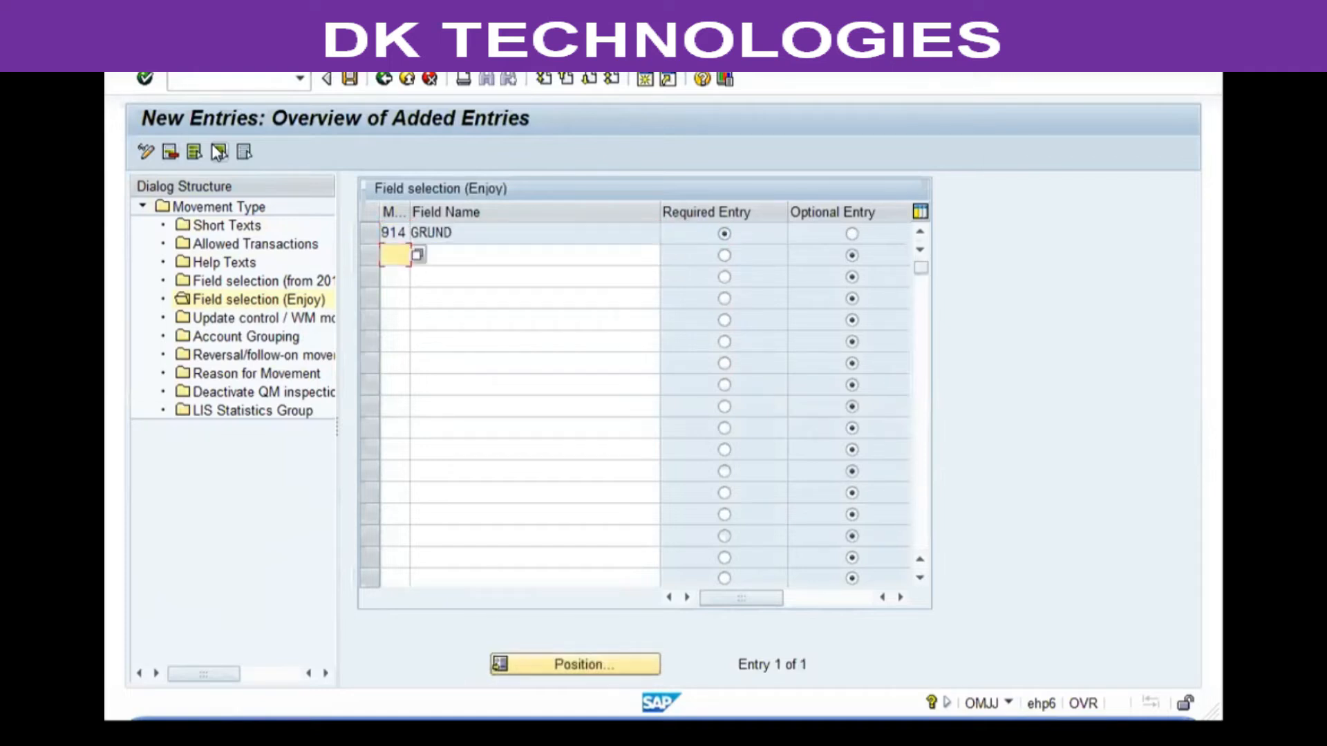
pyautogui.click(218, 152)
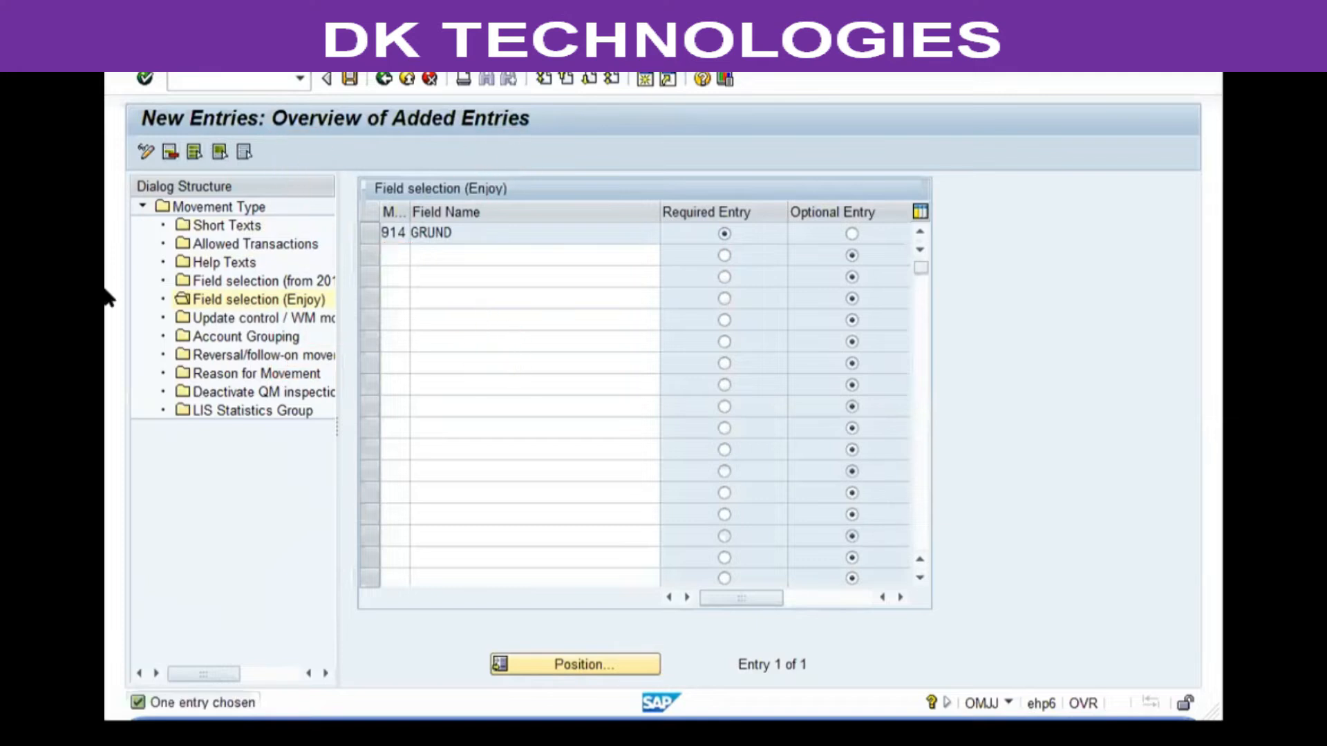
# Add reason for movement 1, "Cancel Vendor Rtrn", to movement type 914
pyautogui.doubleClick(252, 373)
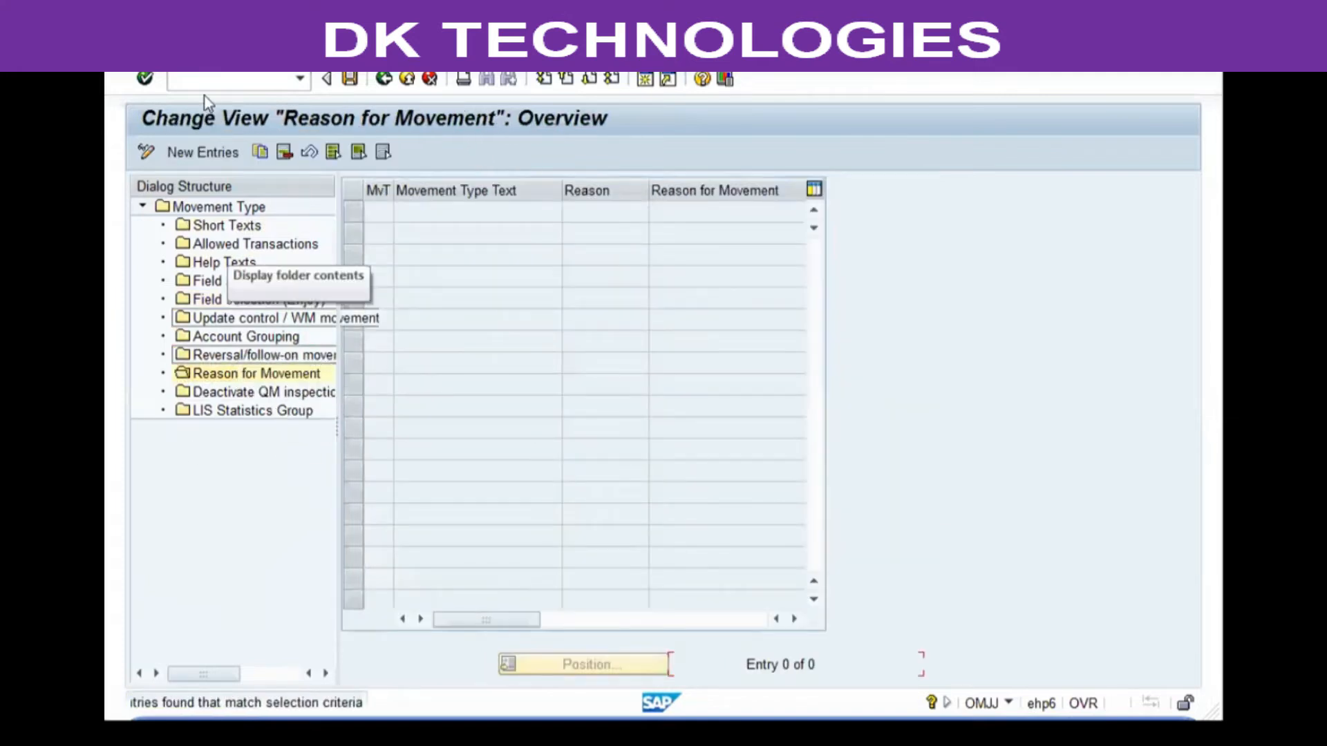
pyautogui.click(222, 152)
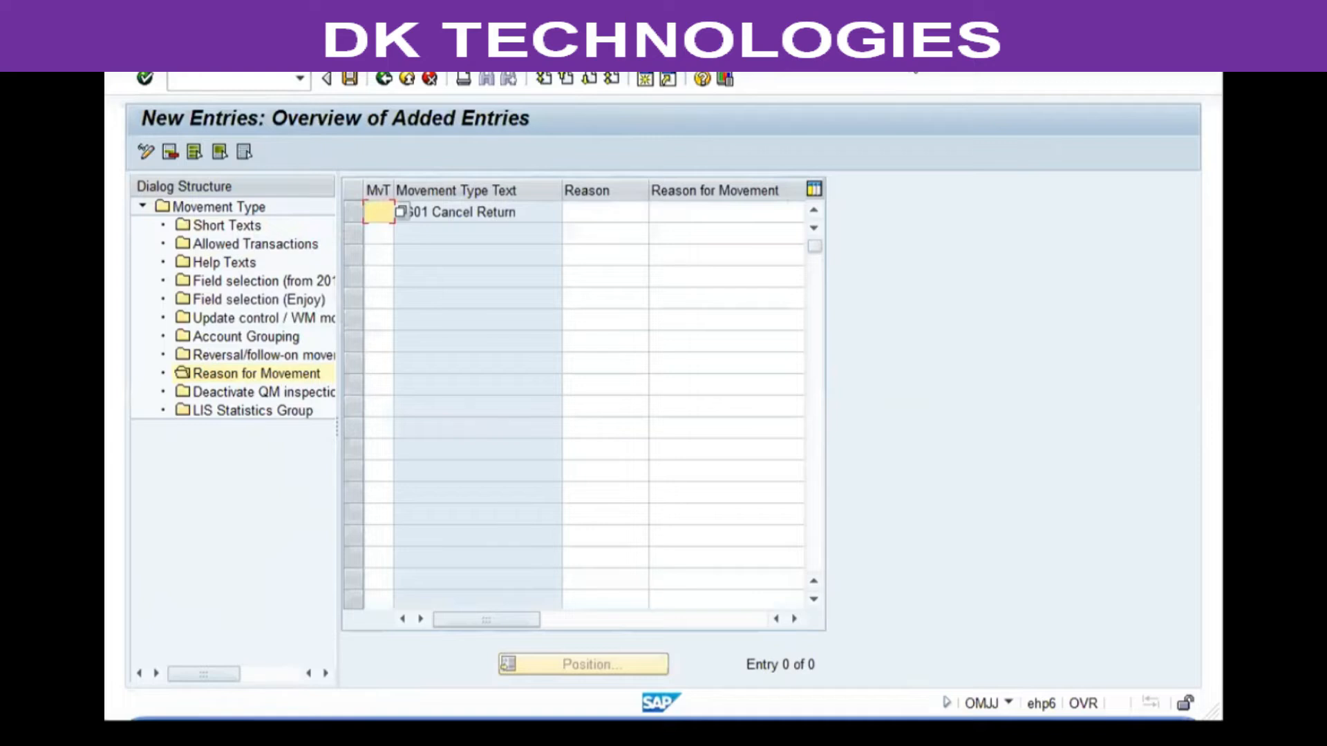
pyautogui.write('914')
pyautogui.press('Tab')
pyautogui.write('1')
pyautogui.press('Tab')
pyautogui.write('Cac')
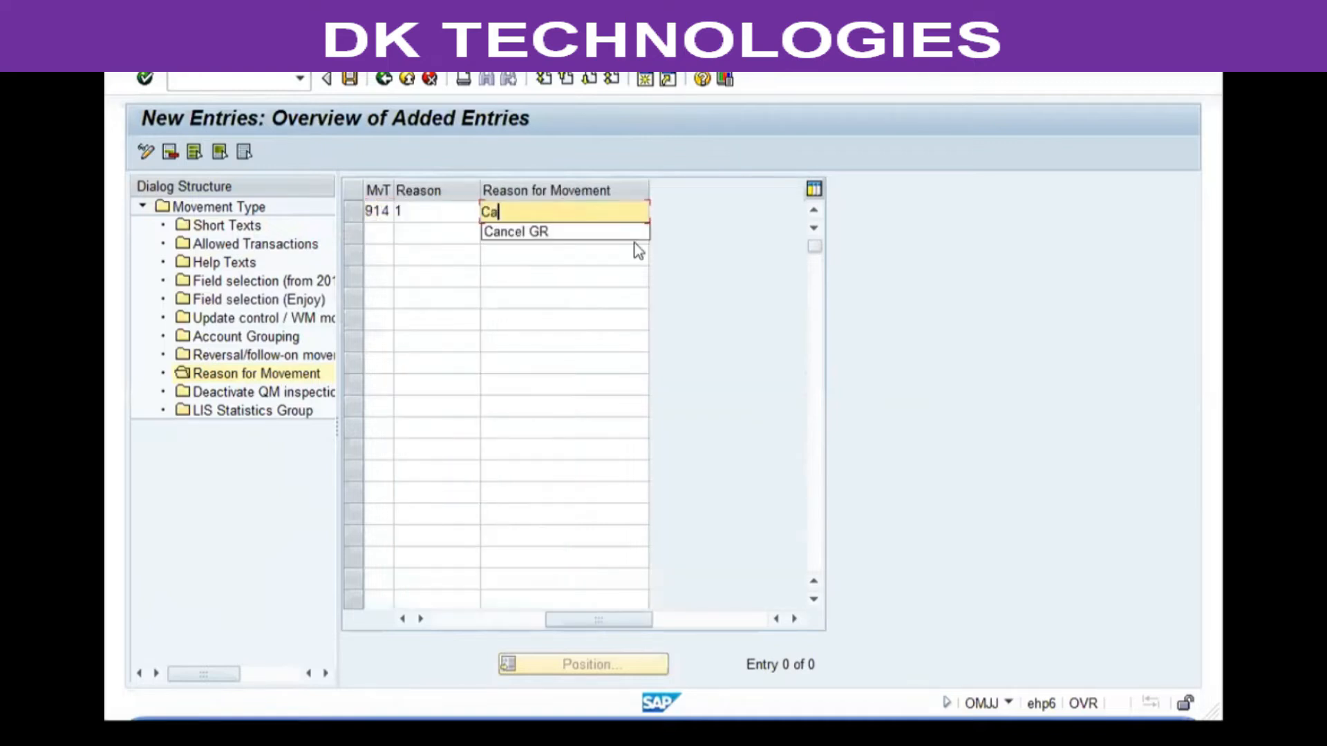
pyautogui.press('BackSpace')
pyautogui.write('ncel REt')
pyautogui.press('BackSpace')
pyautogui.press('BackSpace')
pyautogui.write('etu')
pyautogui.press('BackSpace')
pyautogui.press('BackSpace')
pyautogui.press('BackSpace')
pyautogui.press('BackSpace')
pyautogui.write('Vendo')
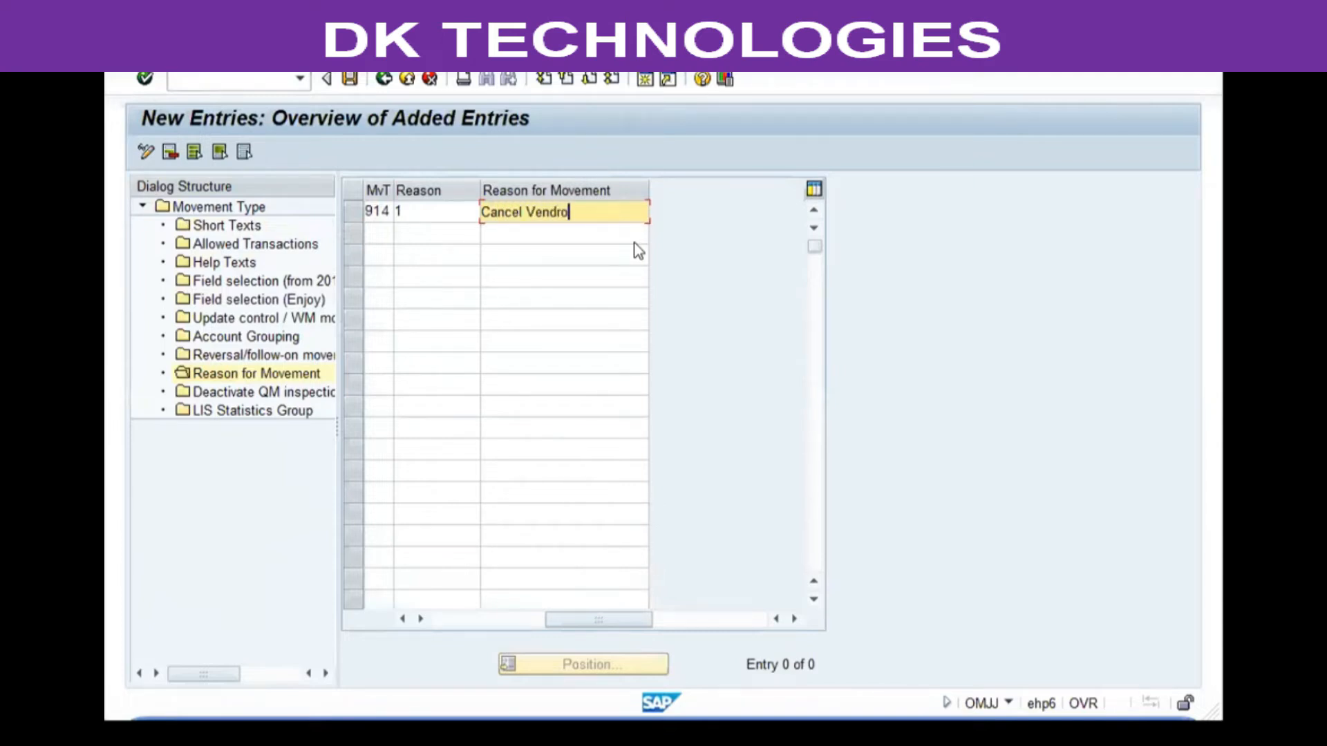
pyautogui.press('BackSpace')
pyautogui.write('or Re')
pyautogui.press('BackSpace')
pyautogui.write('trn')
pyautogui.press('Tab')
# Add reason for movement 2, "Helping Vendor", to movement type 914, save, and return to the movement type overview
pyautogui.write('914')
pyautogui.press('Tab')
pyautogui.write('2')
pyautogui.press('Tab')
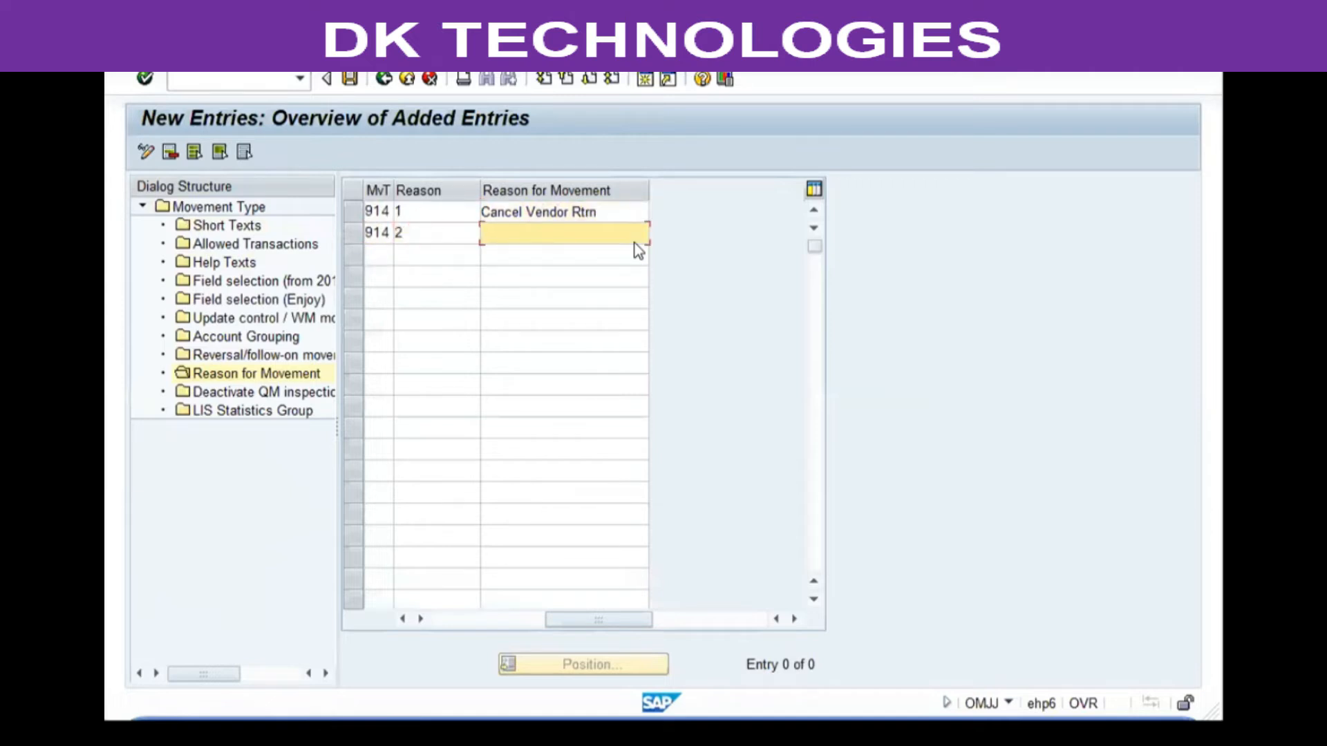
pyautogui.press('Down')
pyautogui.press('Down')
pyautogui.press('Down')
pyautogui.press('Down')
pyautogui.press('Down')
pyautogui.press('Down')
pyautogui.press('Down')
pyautogui.press('Down')
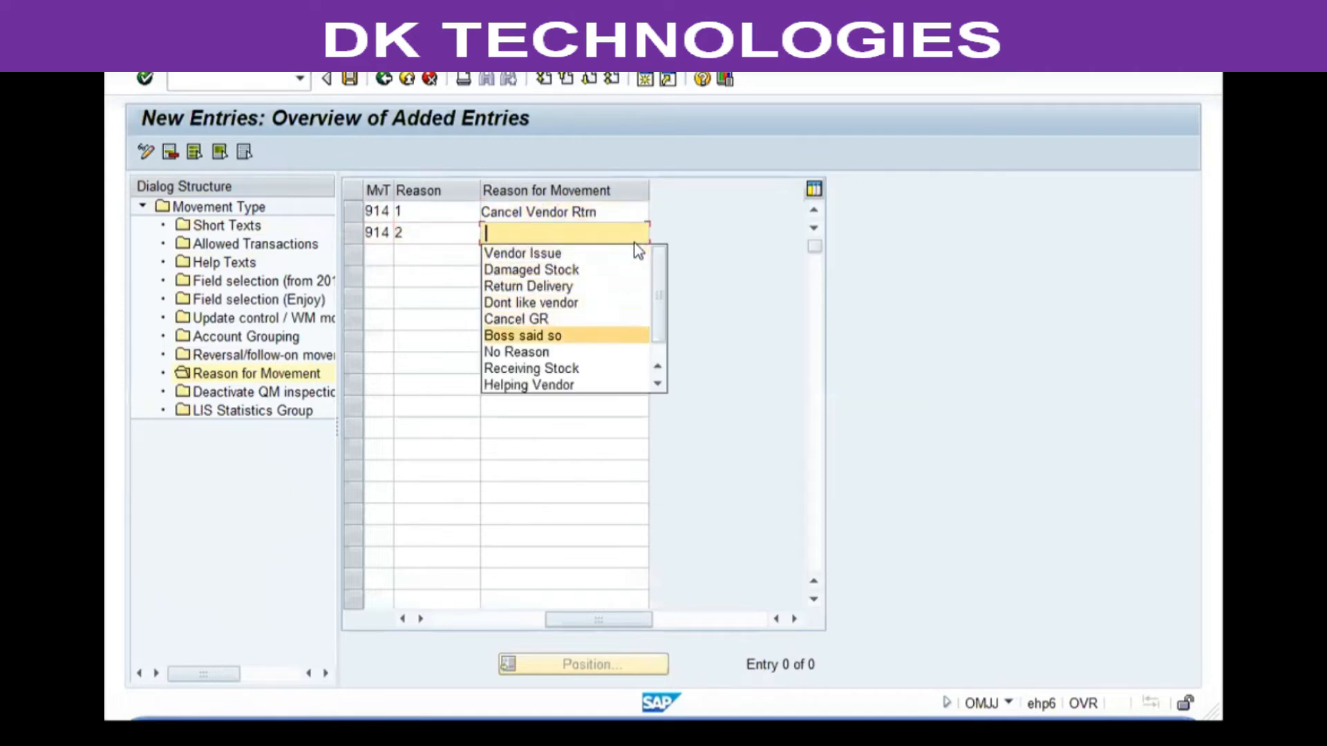
pyautogui.press('Return')
pyautogui.press('Return')
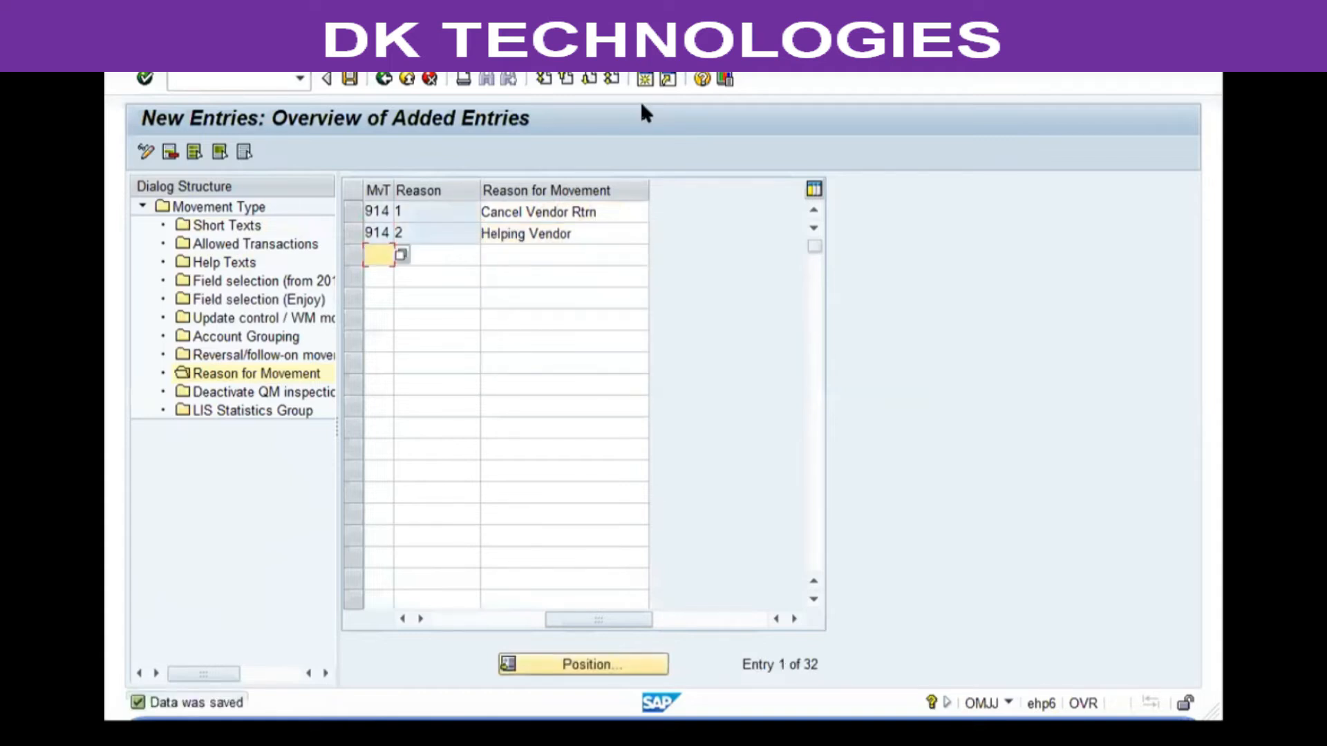
pyautogui.click(384, 78)
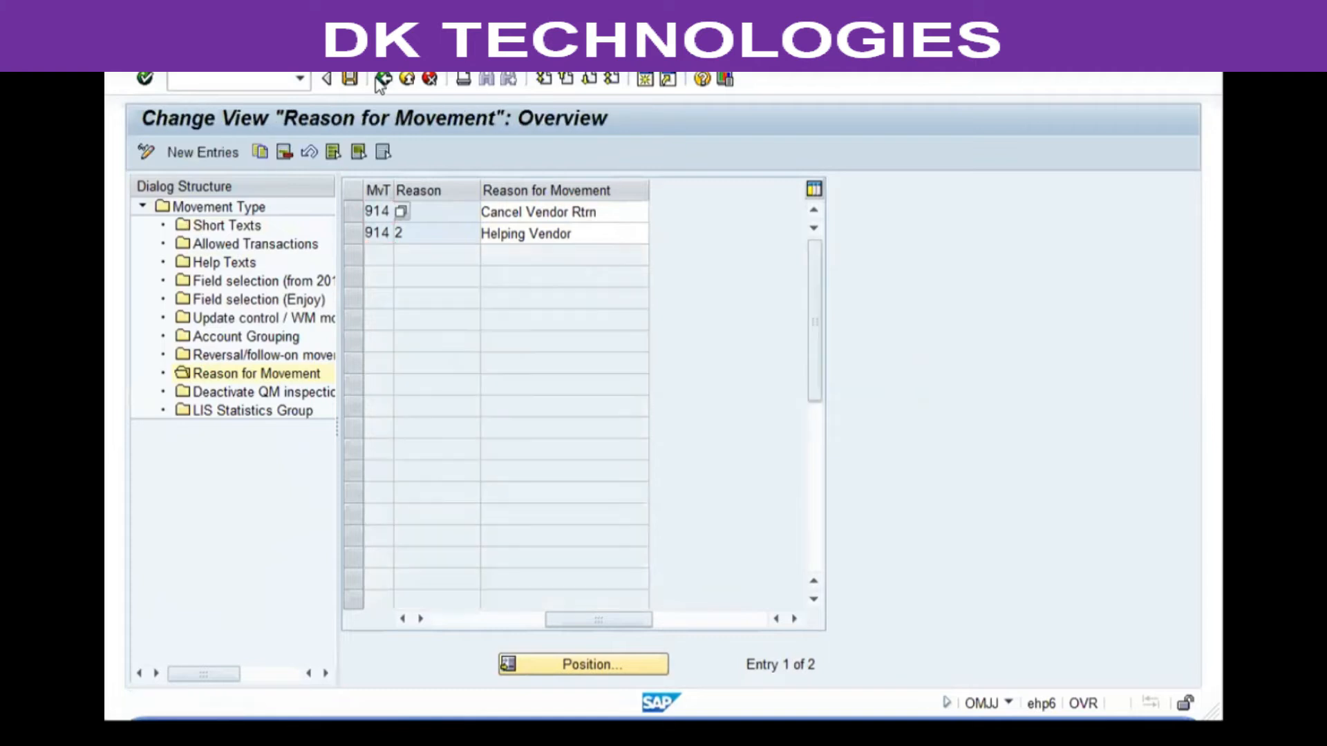
pyautogui.click(383, 78)
pyautogui.click(384, 78)
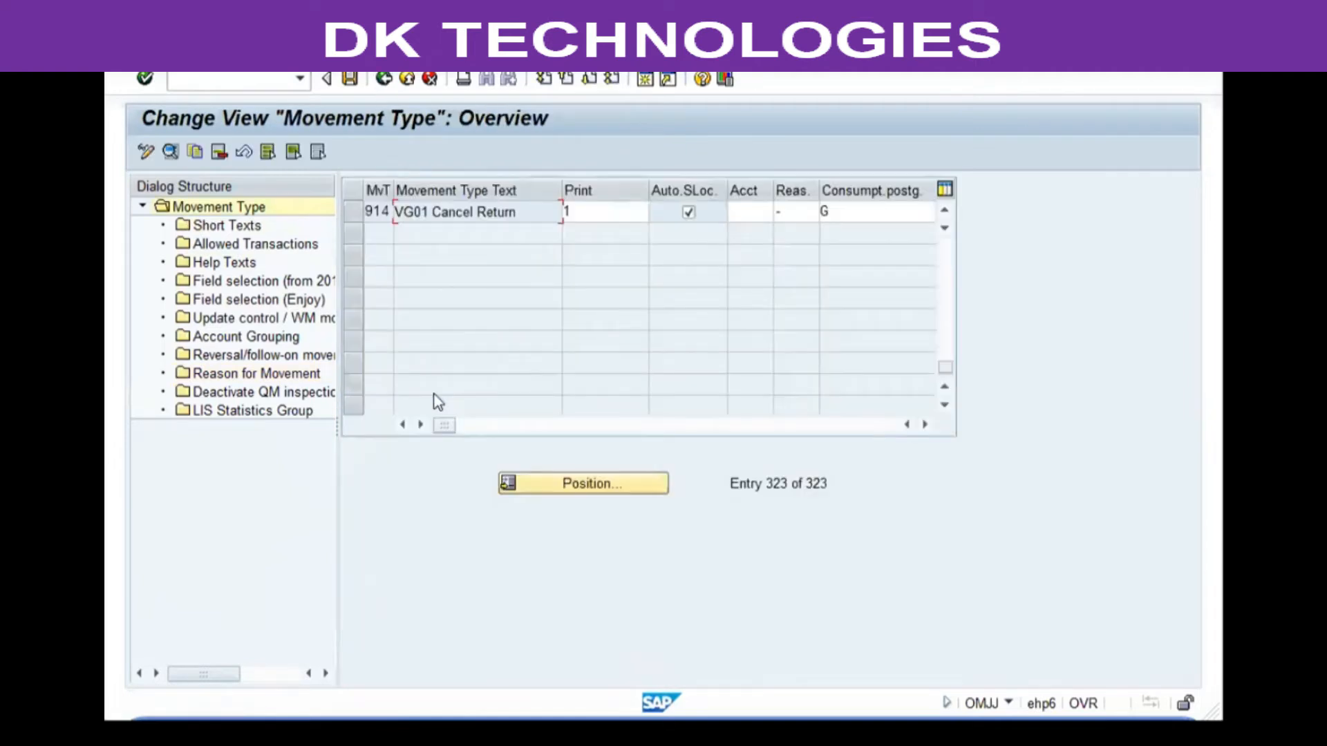
# In the reversal/follow-on movement types of 911, set RL to 913 and SN to 911
pyautogui.doubleClick(370, 277)
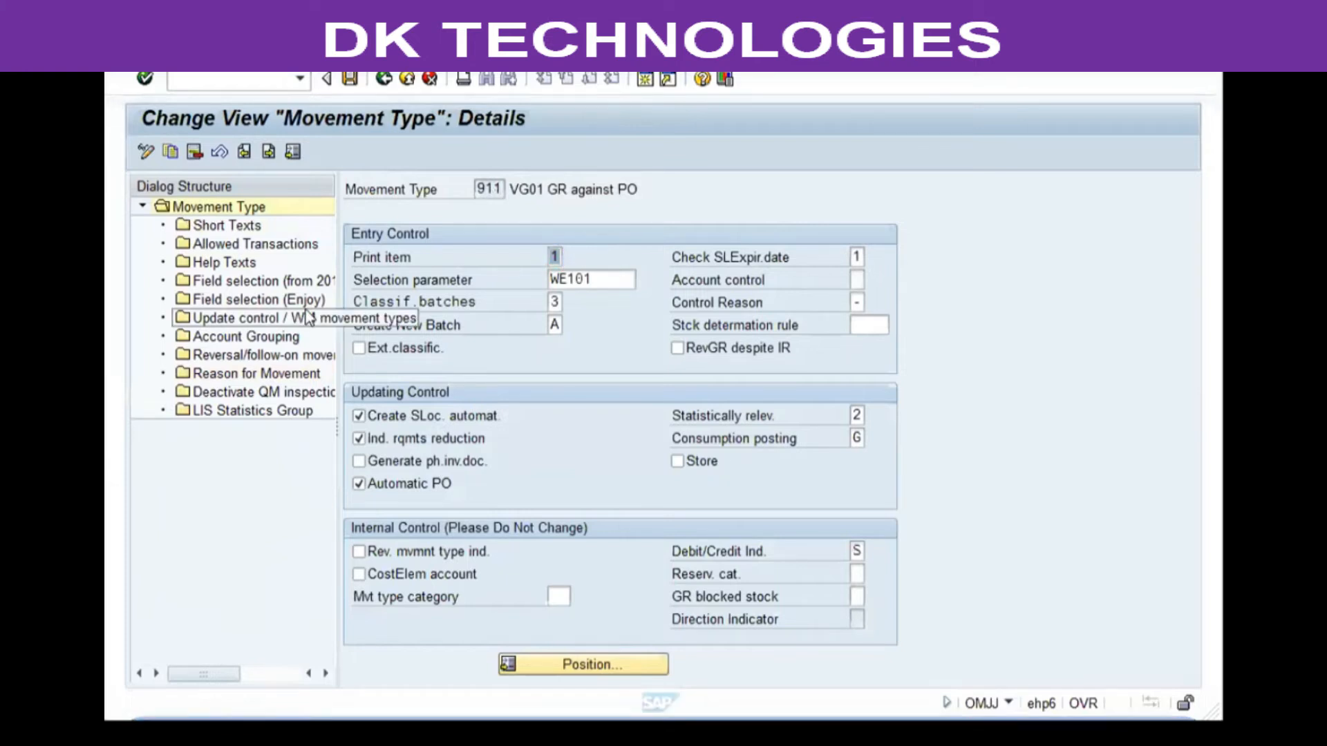
pyautogui.doubleClick(257, 355)
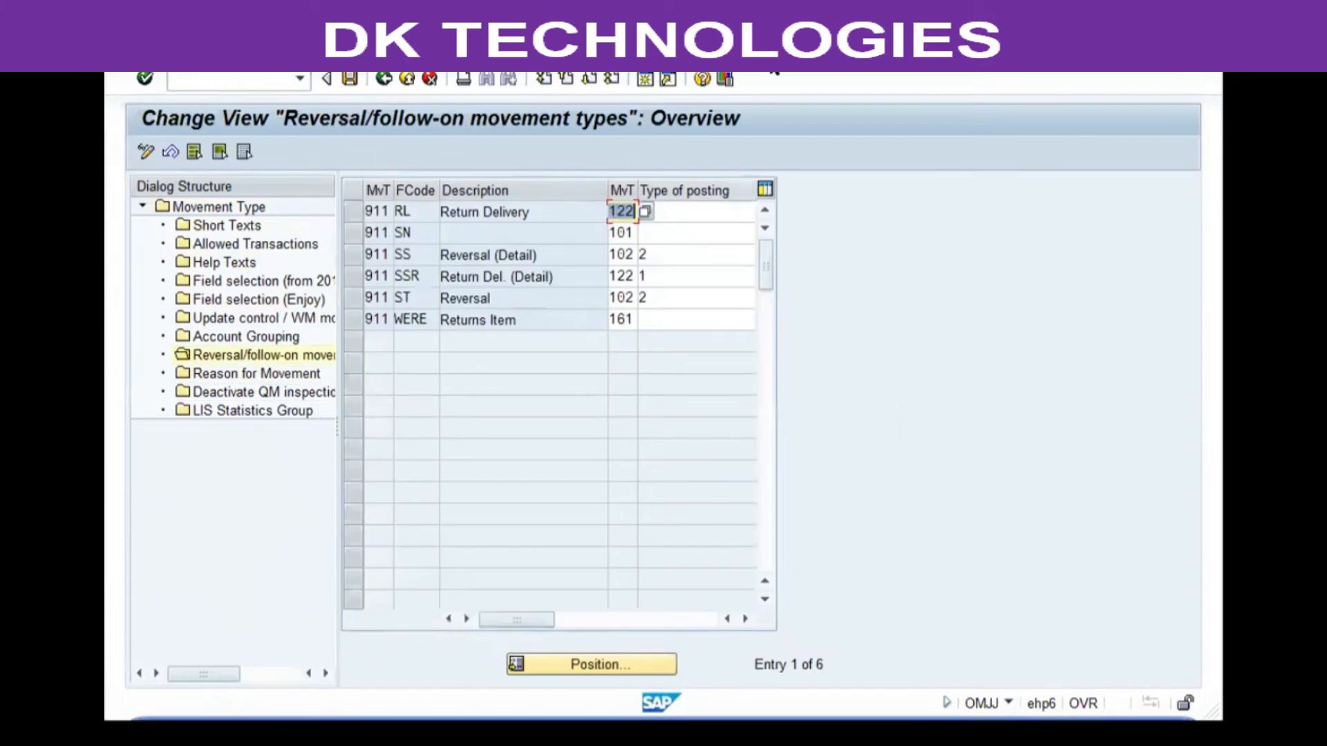
pyautogui.press('Return')
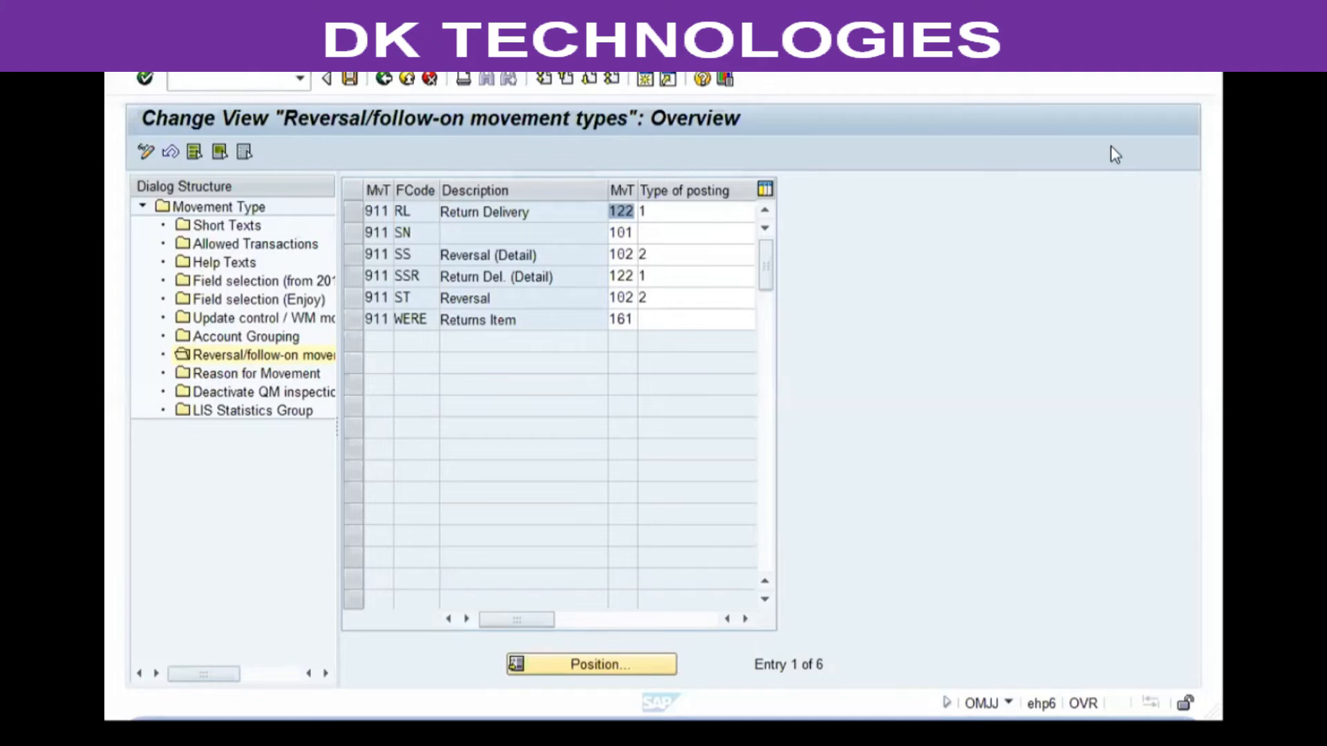
pyautogui.click(626, 206)
pyautogui.write('913')
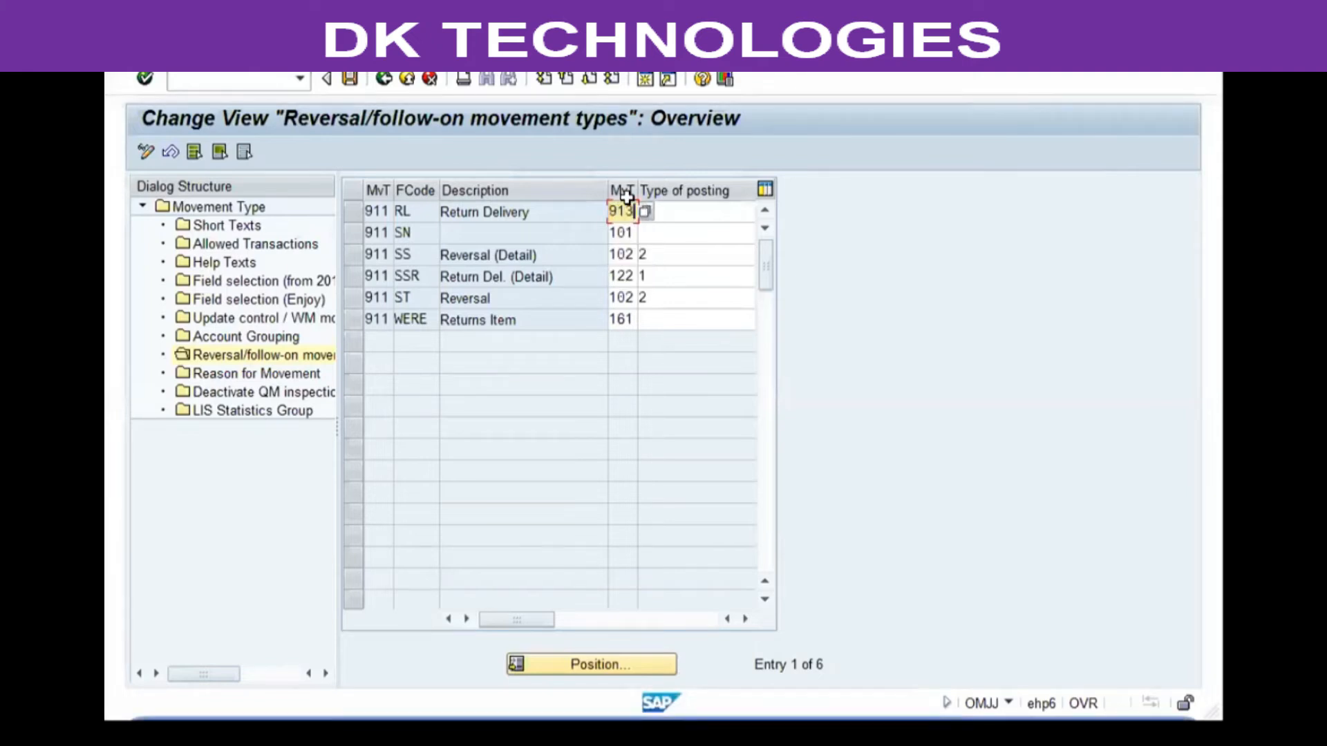
pyautogui.press('Down')
pyautogui.hotkey('shift', 'Home')
pyautogui.write('911')
# For movement type 911, set follow-on types SS to 912, SSR to 913 and ST to 912, and save
pyautogui.press('Down')
pyautogui.hotkey('shift', 'Home')
pyautogui.write('92')
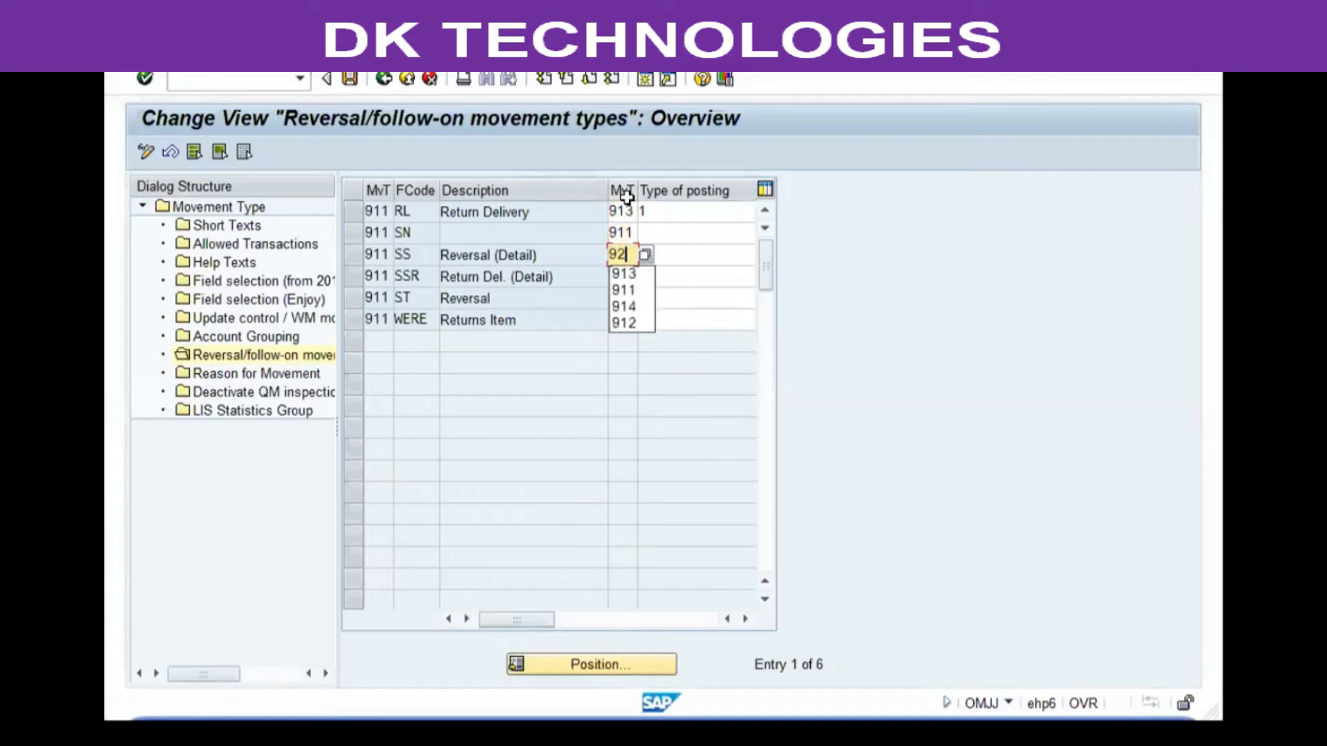
pyautogui.press('BackSpace')
pyautogui.write('12')
pyautogui.press('Down')
pyautogui.hotkey('shift', 'Home')
pyautogui.write('913')
pyautogui.press('Down')
pyautogui.hotkey('shift', 'Home')
pyautogui.write('912')
pyautogui.hotkey('shift', 'Home')
pyautogui.click(350, 81)
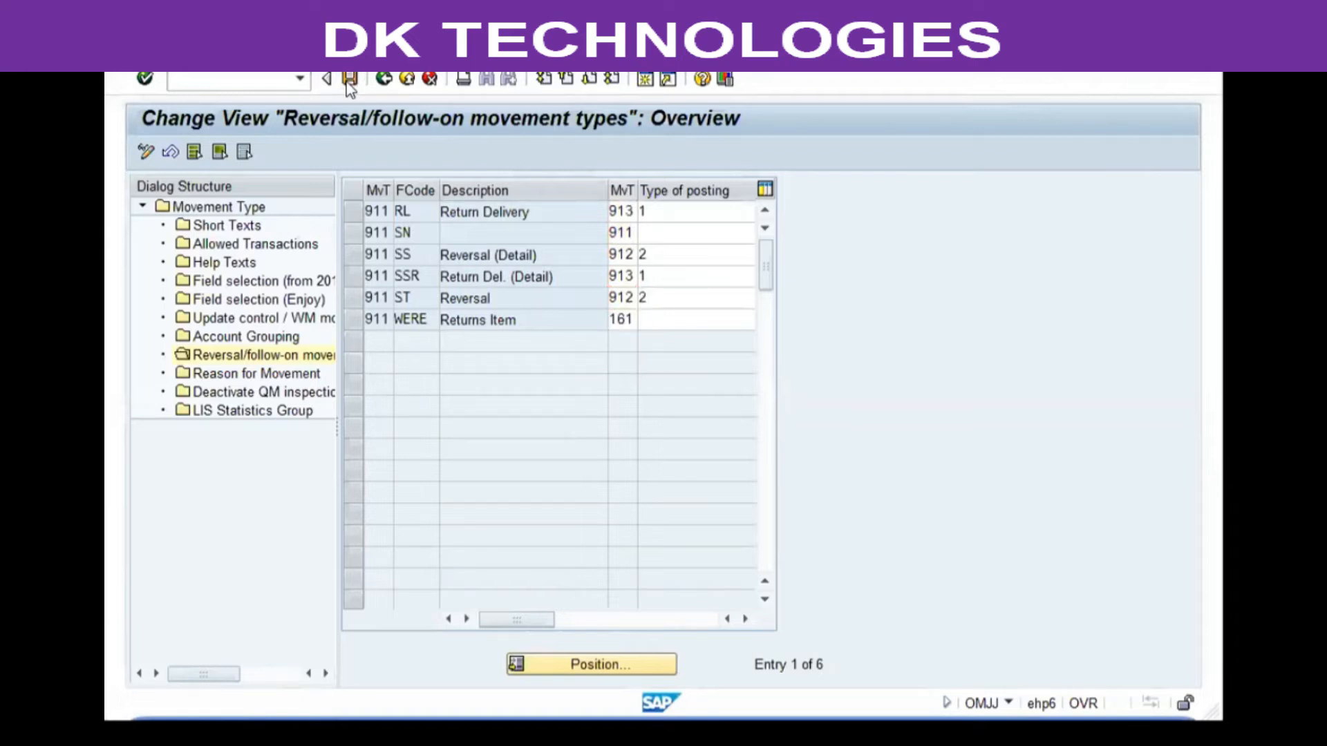
pyautogui.click(387, 85)
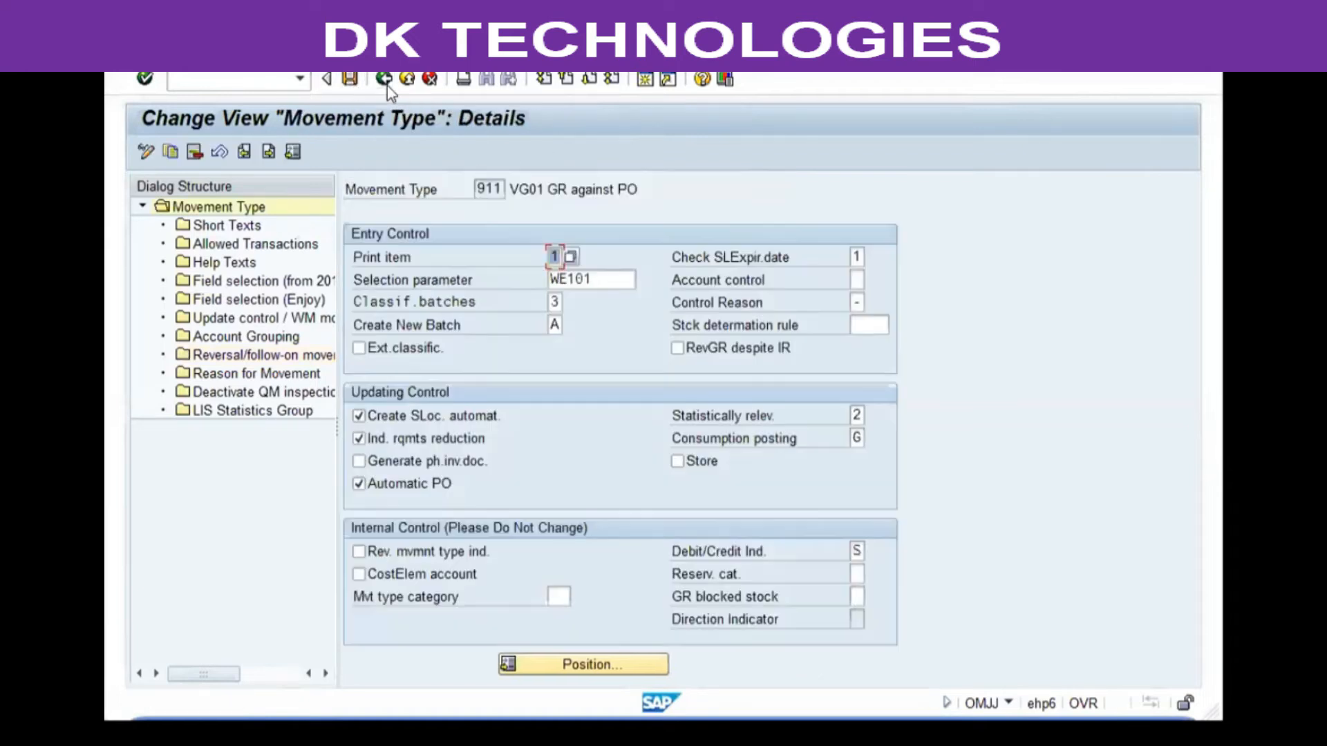
pyautogui.click(387, 86)
# Set the reversal/follow-on movement types SN, SS and ST of movement type 912 to 911, and save
pyautogui.doubleClick(404, 297)
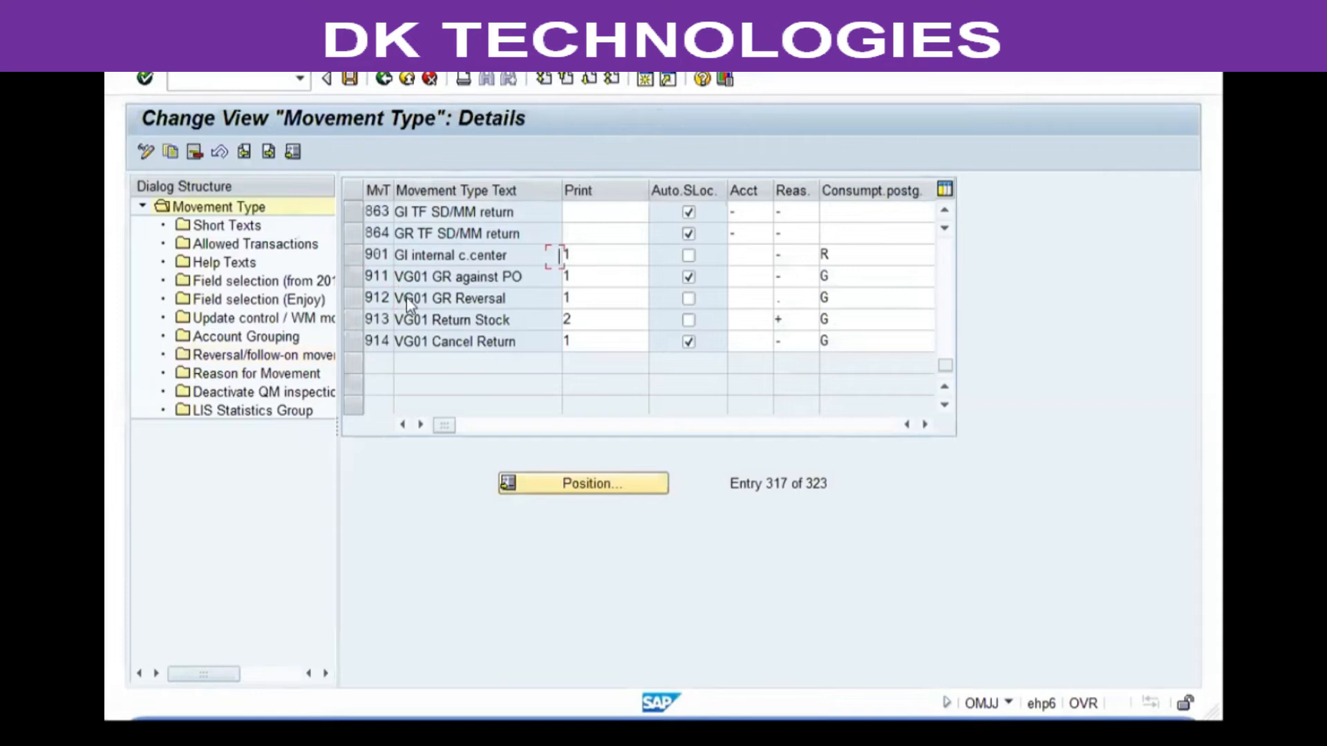
pyautogui.doubleClick(293, 355)
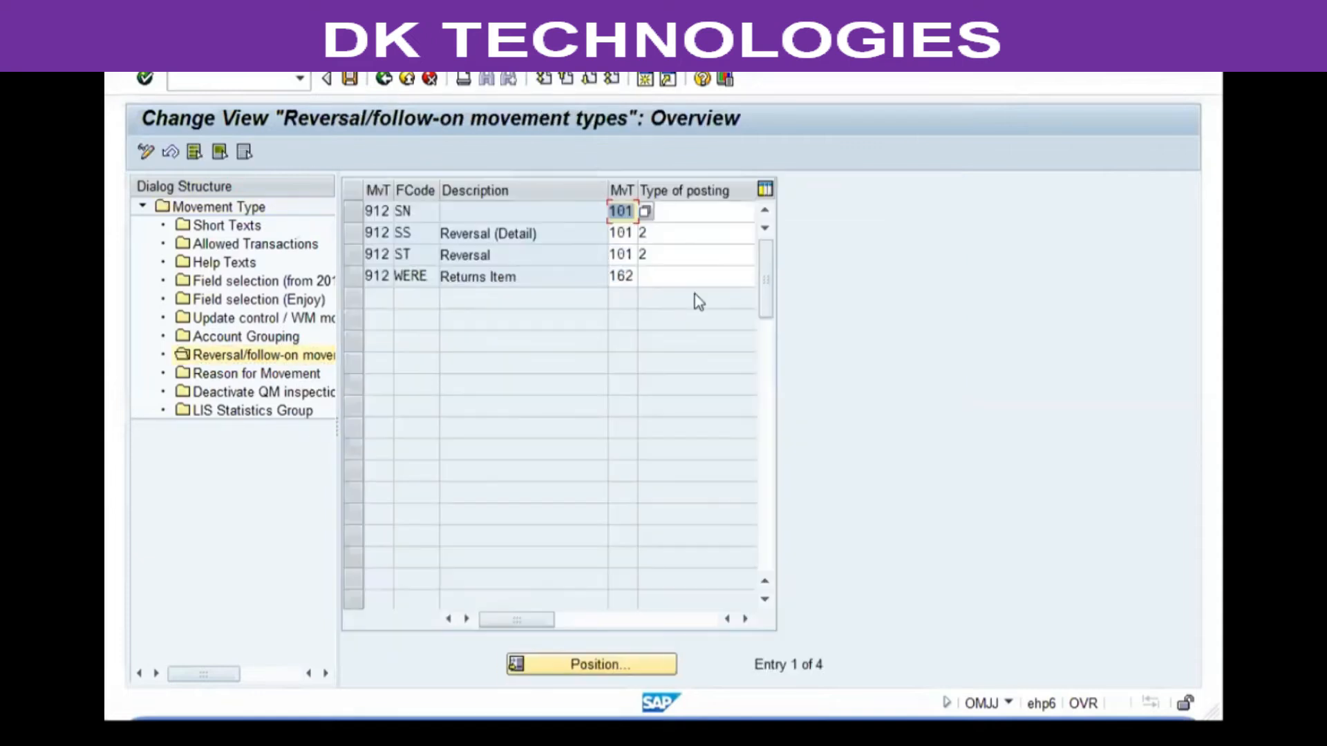
pyautogui.write('911')
pyautogui.press('Down')
pyautogui.write('911')
pyautogui.press('Down')
pyautogui.write('911')
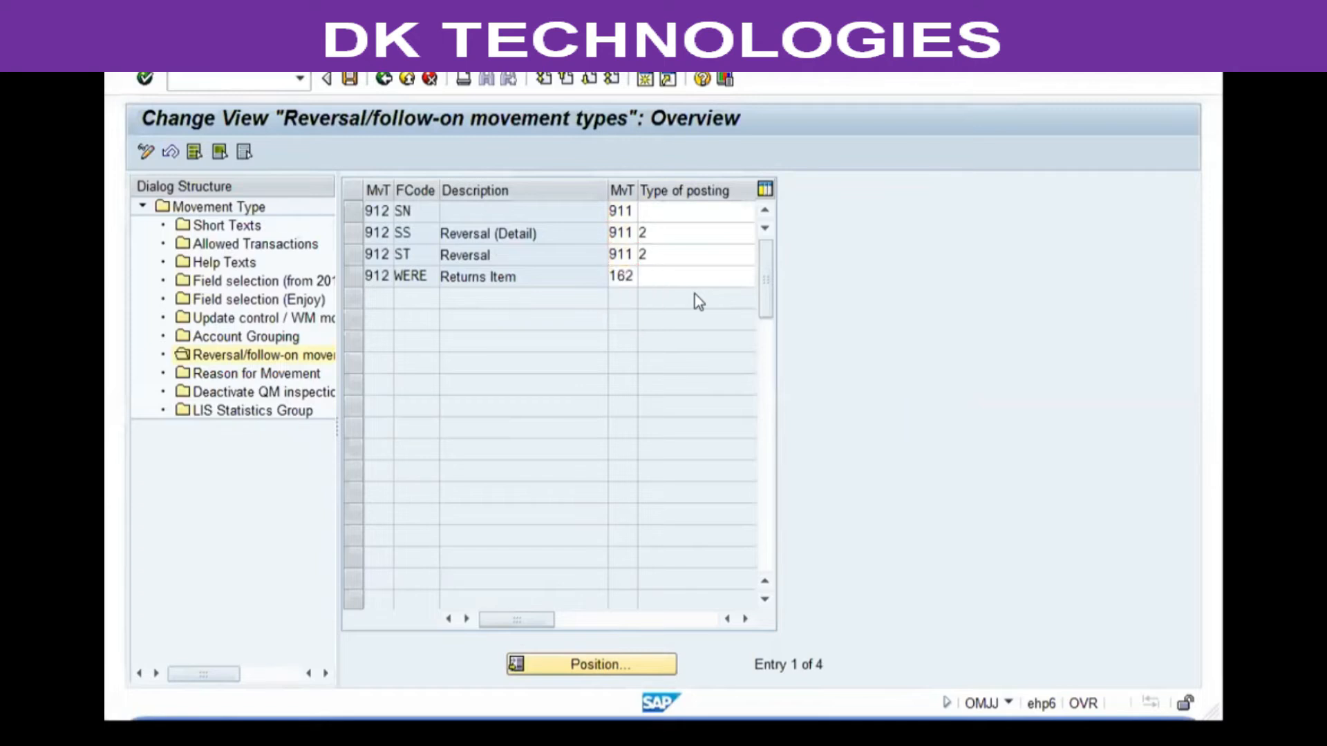
pyautogui.click(351, 80)
pyautogui.click(382, 80)
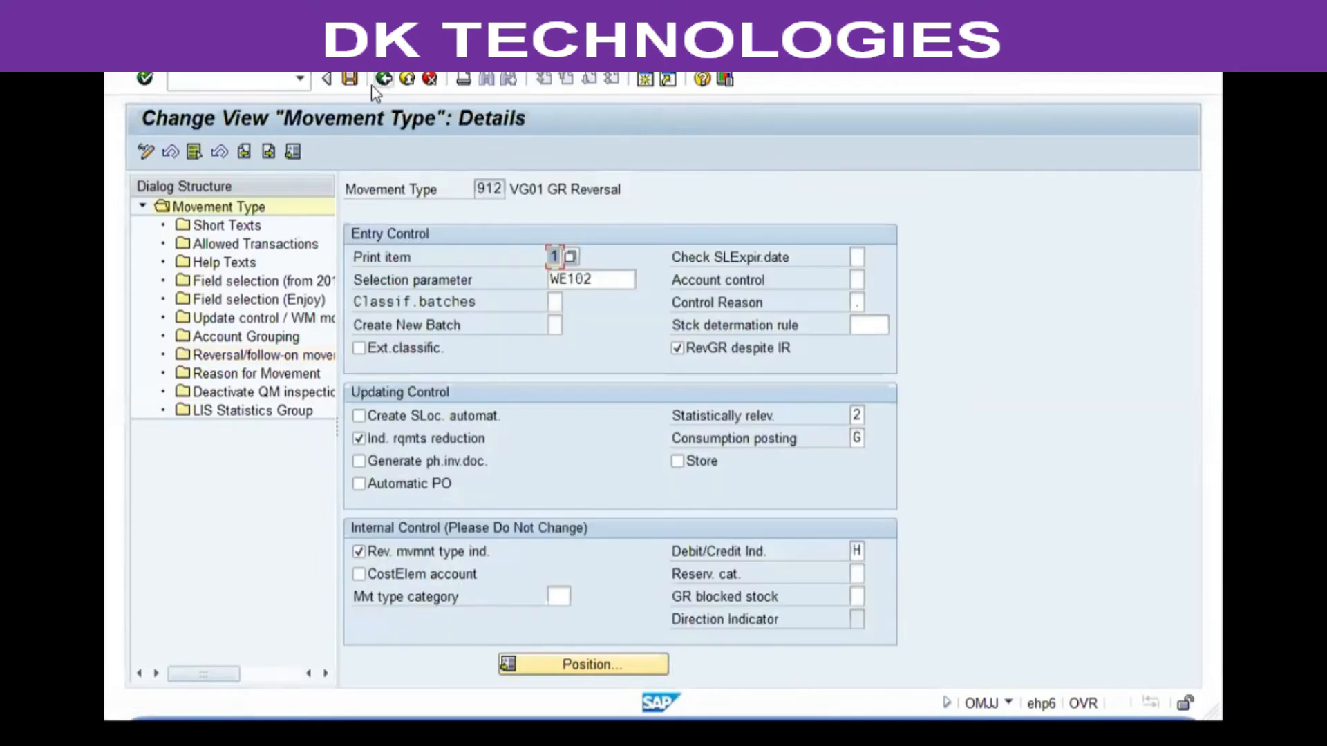
pyautogui.click(382, 79)
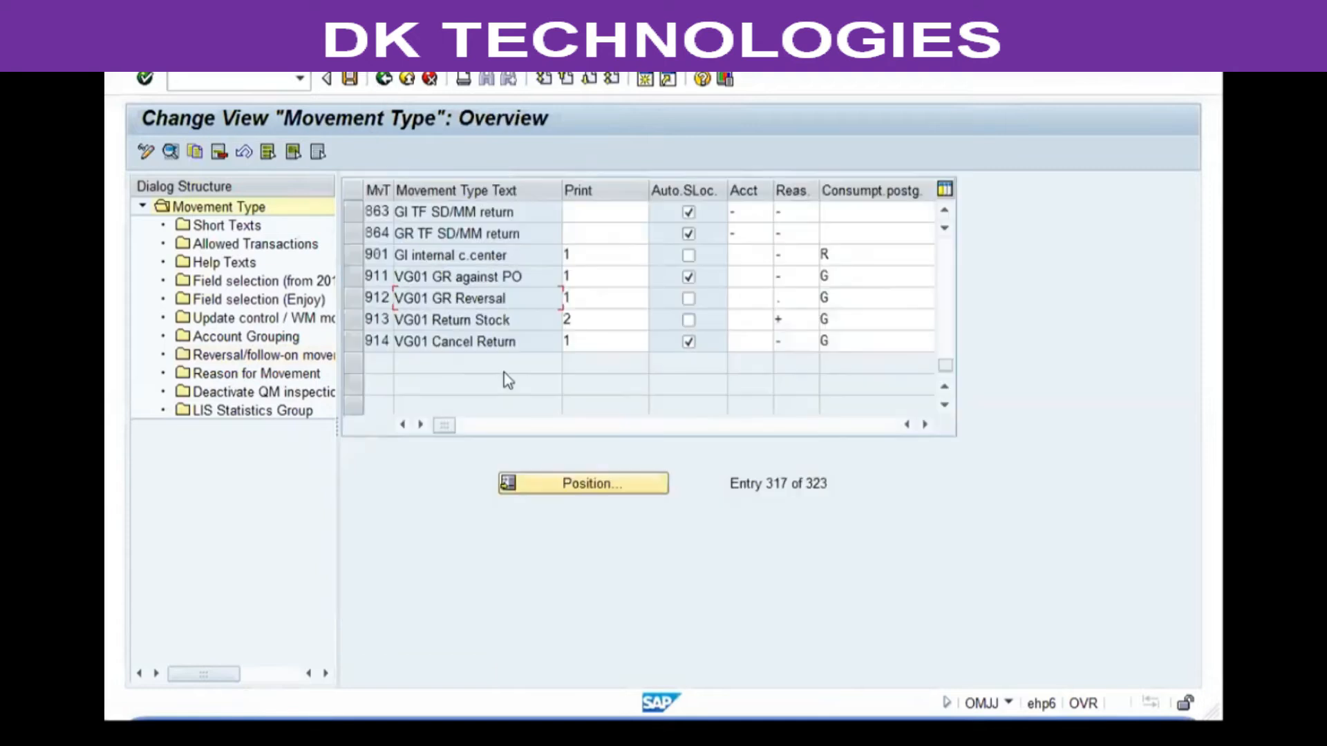
# In the reversal/follow-on movement types of 913, set RL and SN to 911
pyautogui.doubleClick(424, 318)
pyautogui.doubleClick(285, 358)
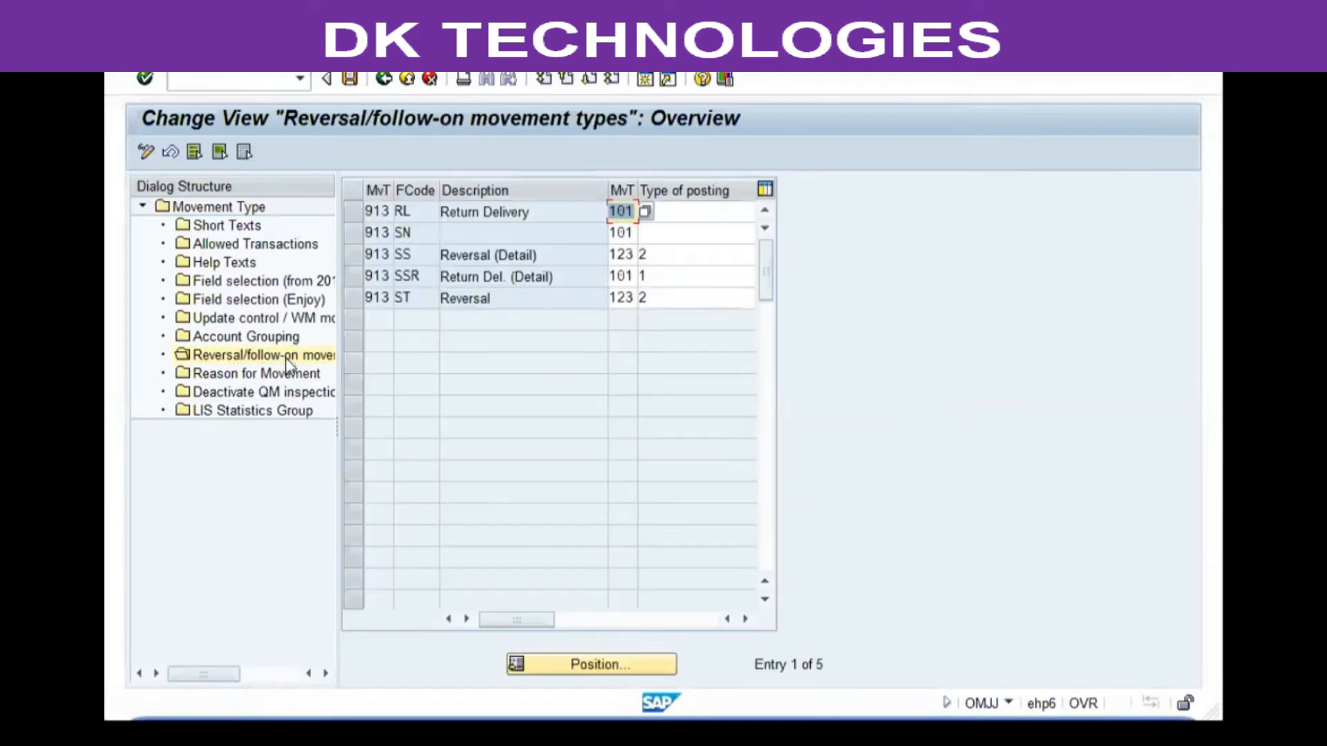
pyautogui.write('911')
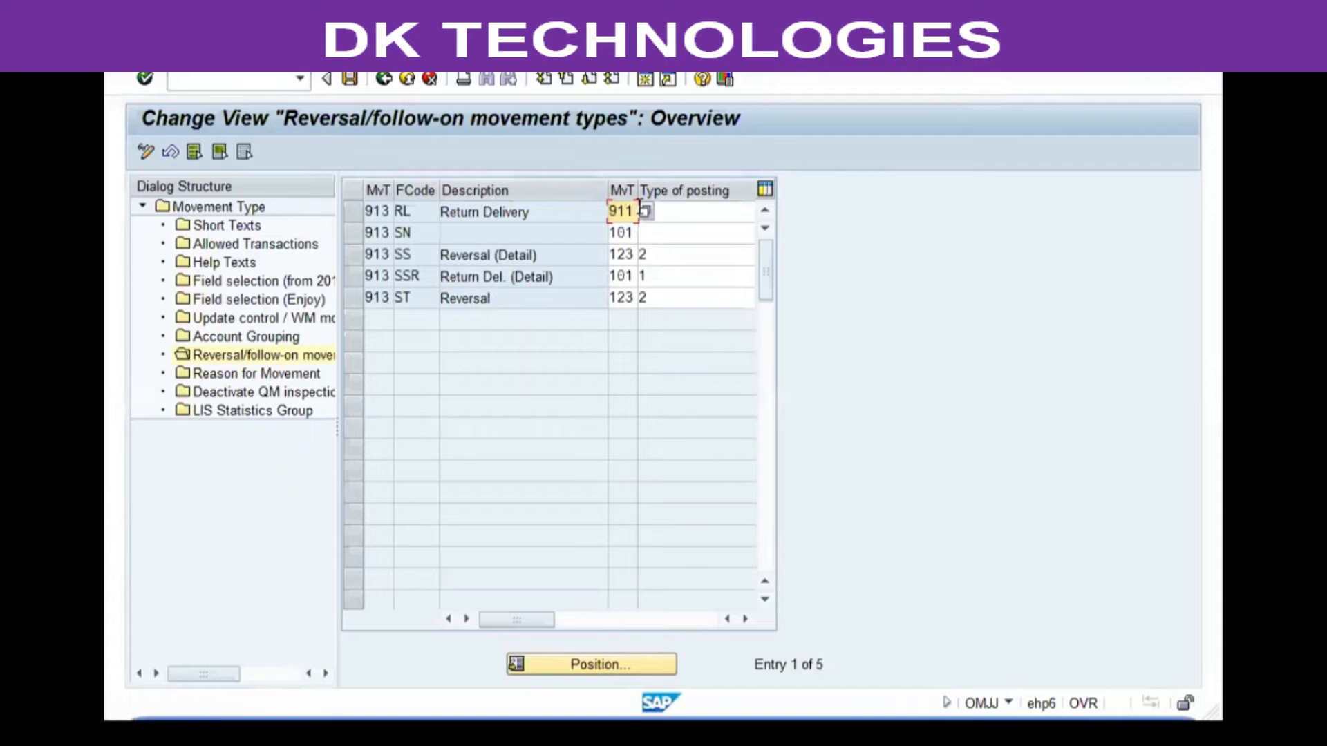
pyautogui.press('Down')
pyautogui.write('911')
pyautogui.press('Down')
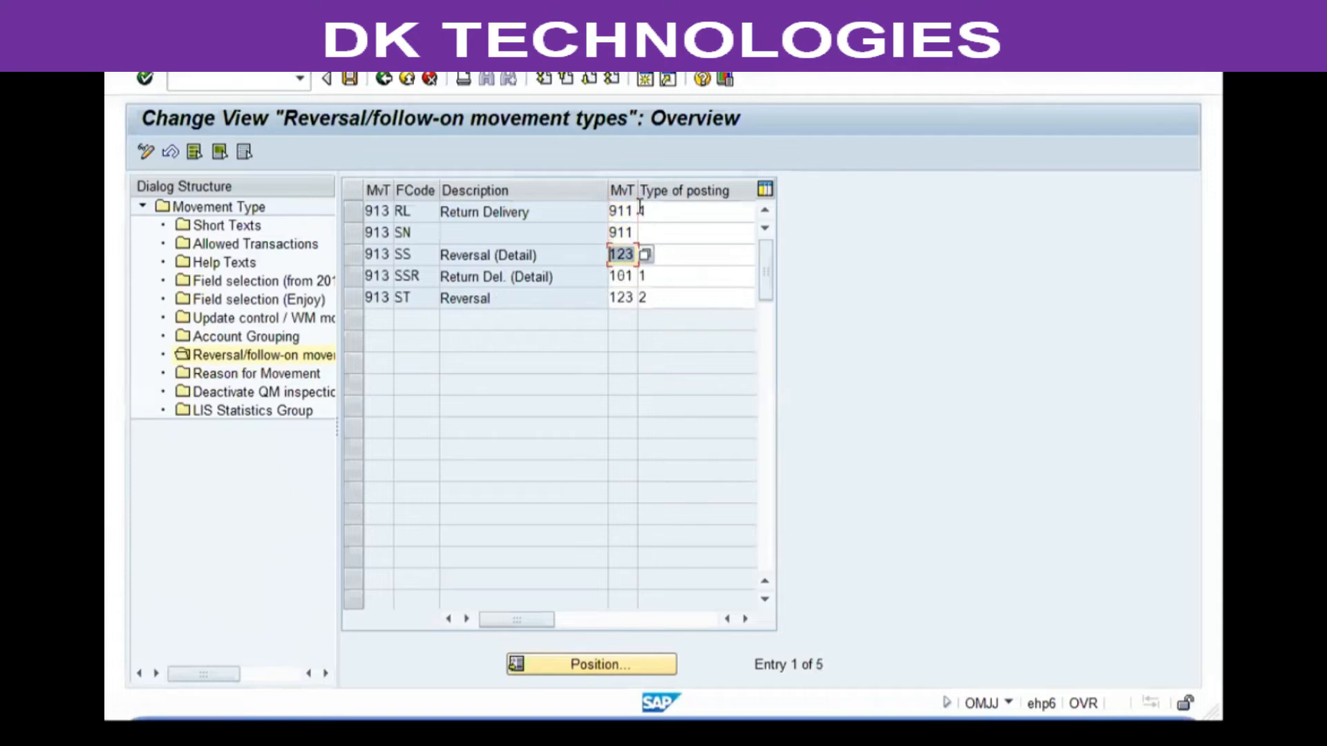
# For movement type 913, set SS to 913, SSR to 911 with posting type 1, and ST to 913, and save
pyautogui.write('91')
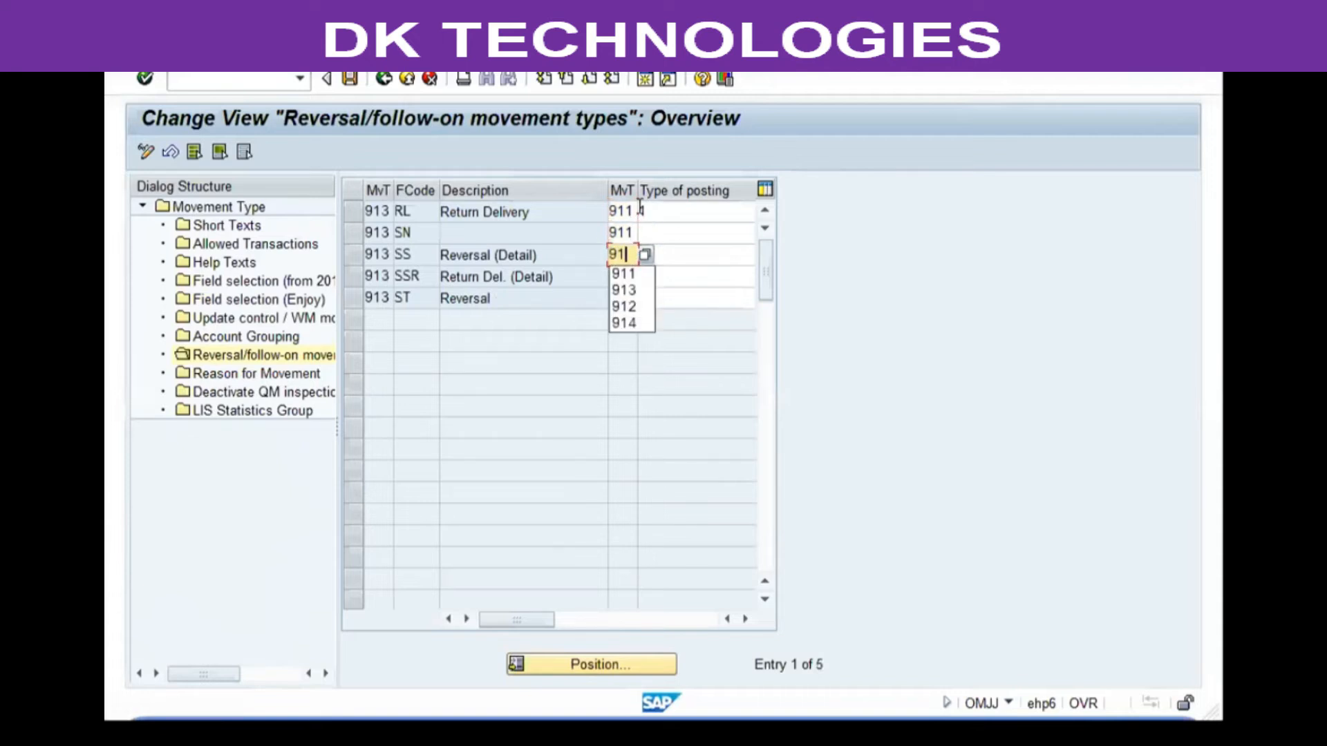
pyautogui.write('3')
pyautogui.press('Down')
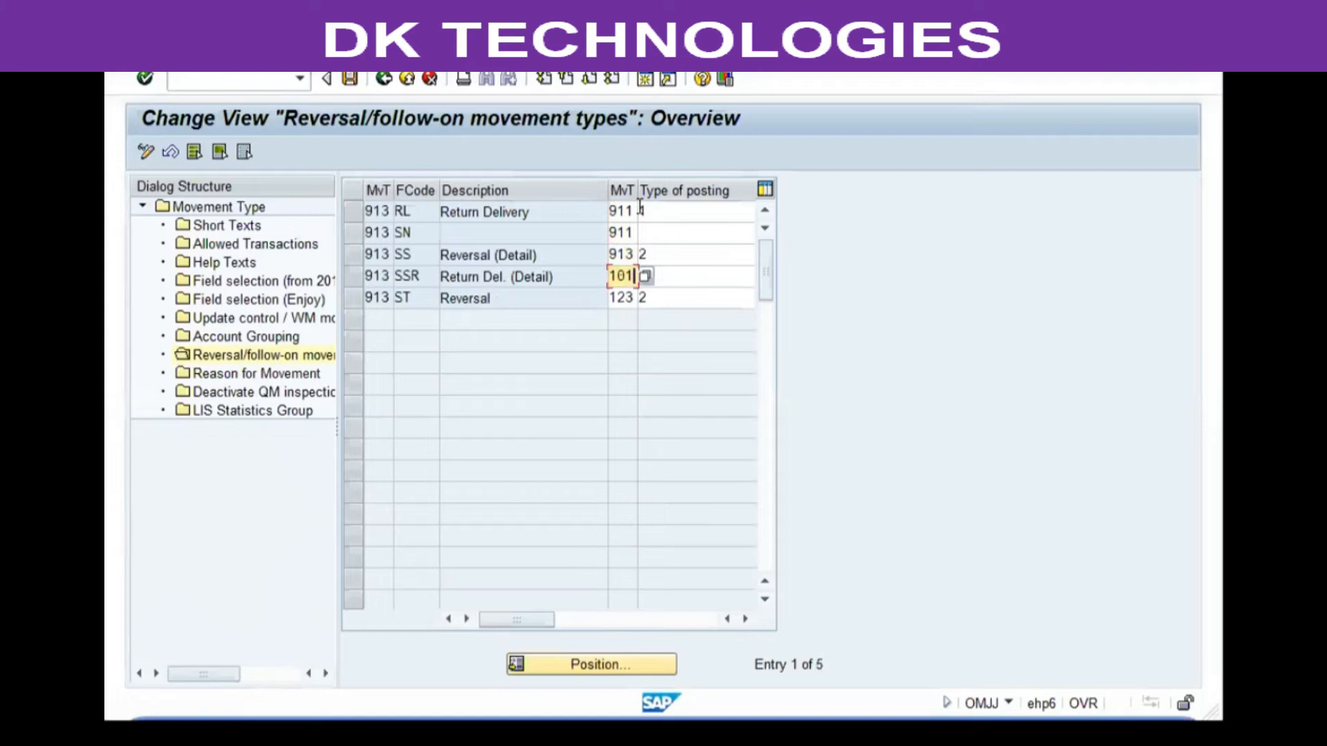
pyautogui.write('911')
pyautogui.press('Tab')
pyautogui.write('1')
pyautogui.press('Tab')
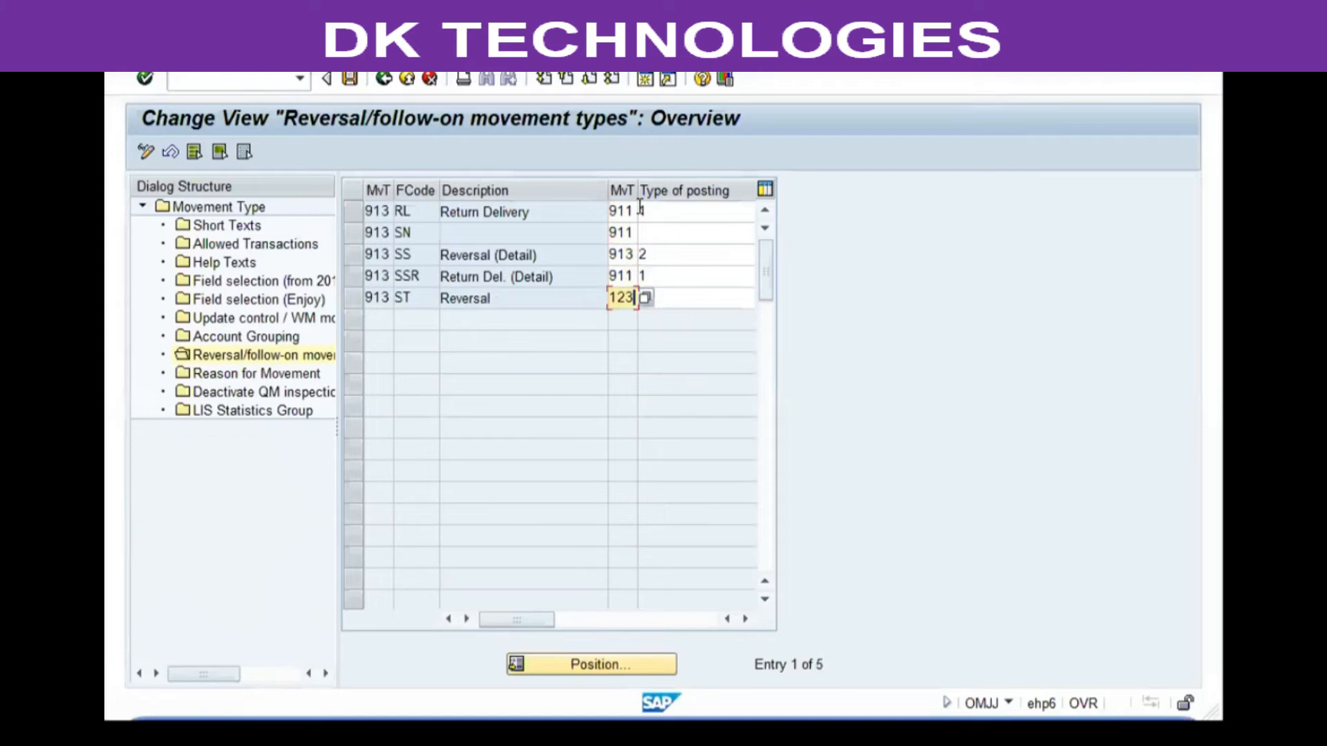
pyautogui.write('913')
pyautogui.press('Return')
pyautogui.click(350, 78)
pyautogui.click(383, 79)
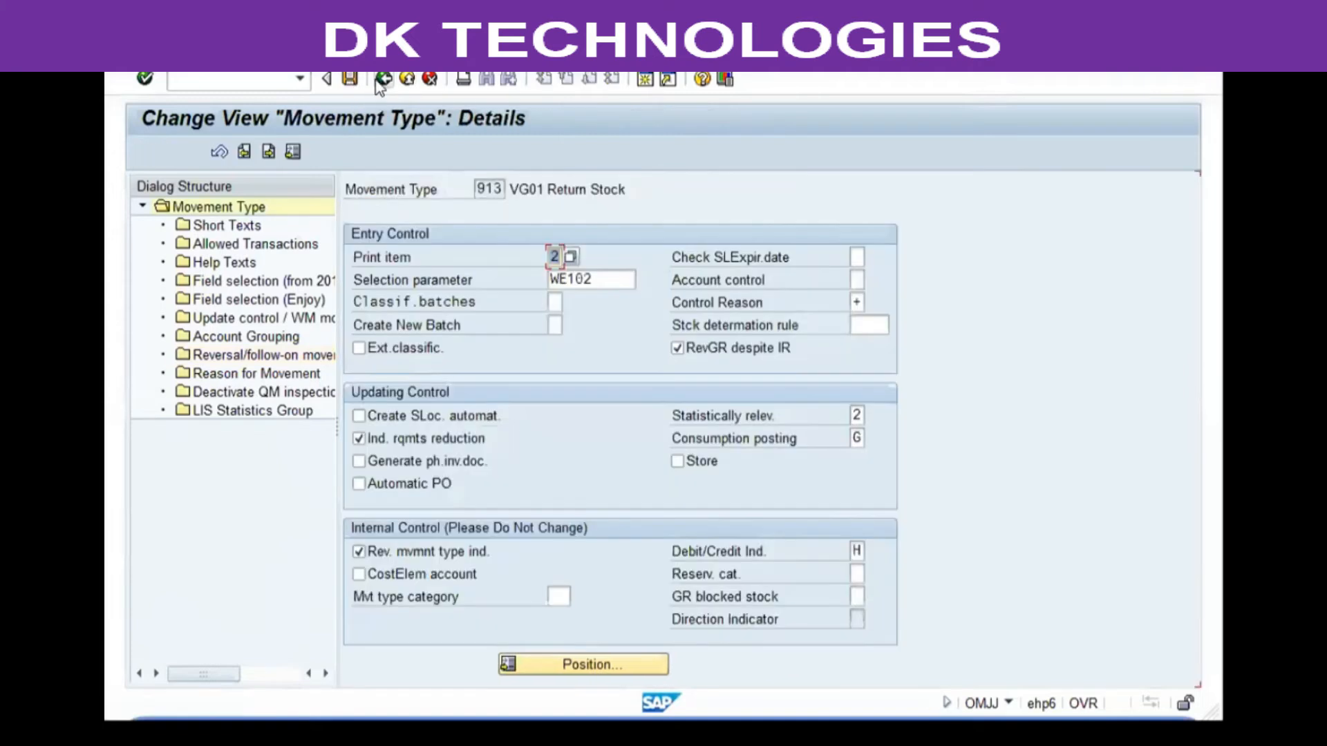
pyautogui.click(382, 79)
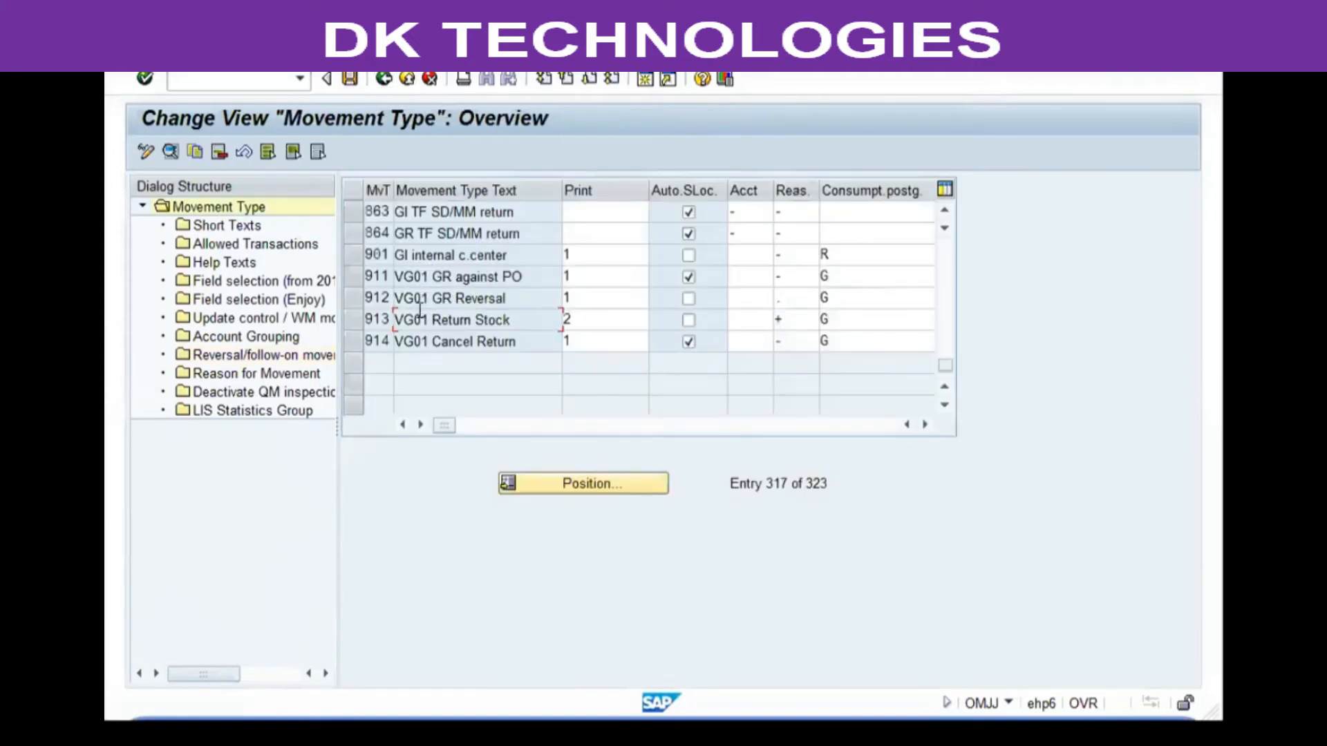
# Review the reversal/follow-on movement type assignments of movement type 913, especially the SS and ST reversal entries
pyautogui.doubleClick(413, 317)
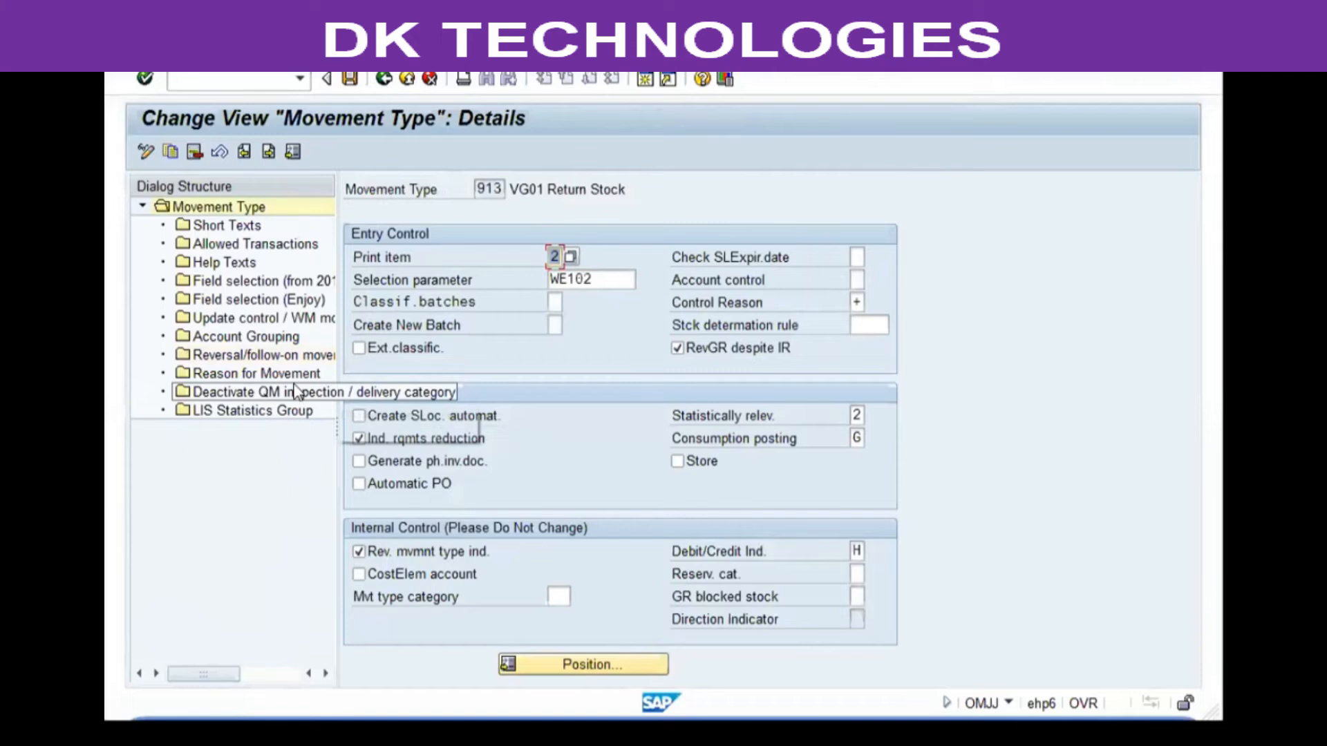
pyautogui.doubleClick(276, 354)
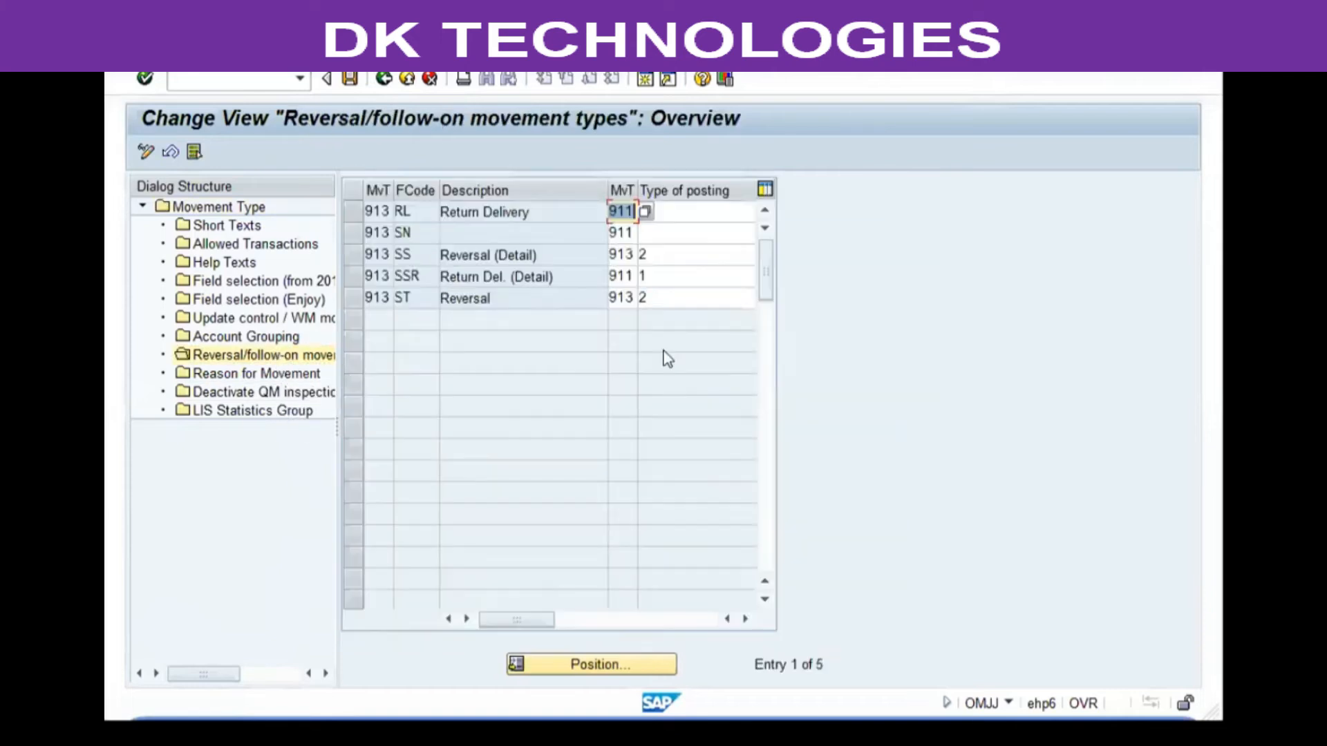
pyautogui.click(625, 299)
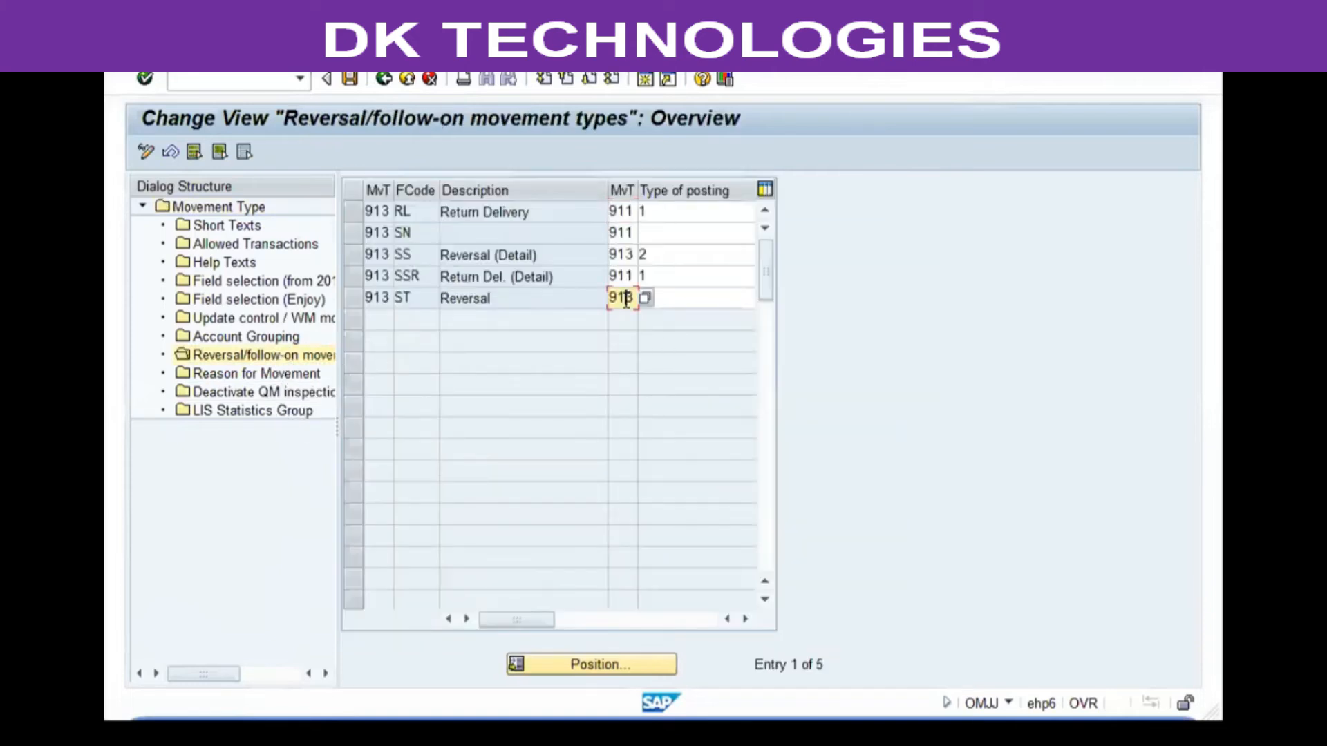
pyautogui.click(618, 255)
pyautogui.click(615, 298)
pyautogui.click(384, 79)
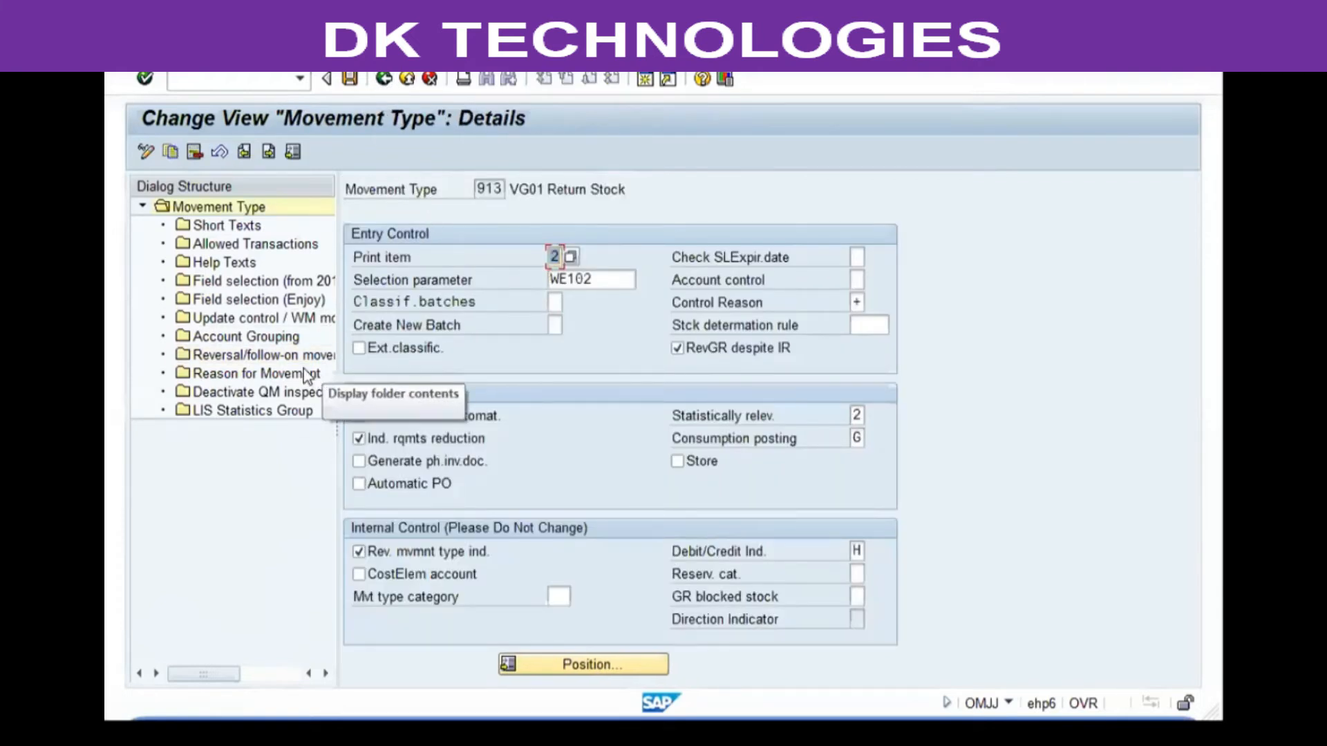
pyautogui.doubleClick(284, 352)
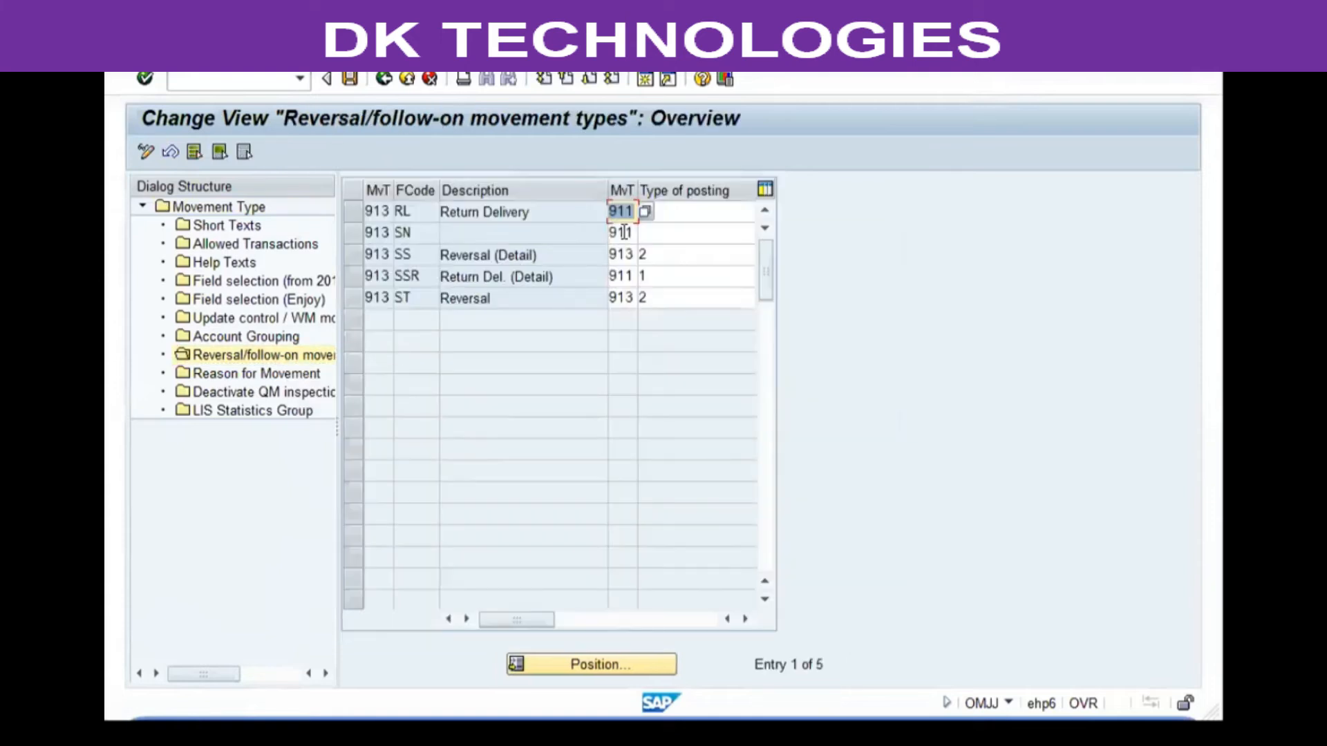
pyautogui.click(429, 78)
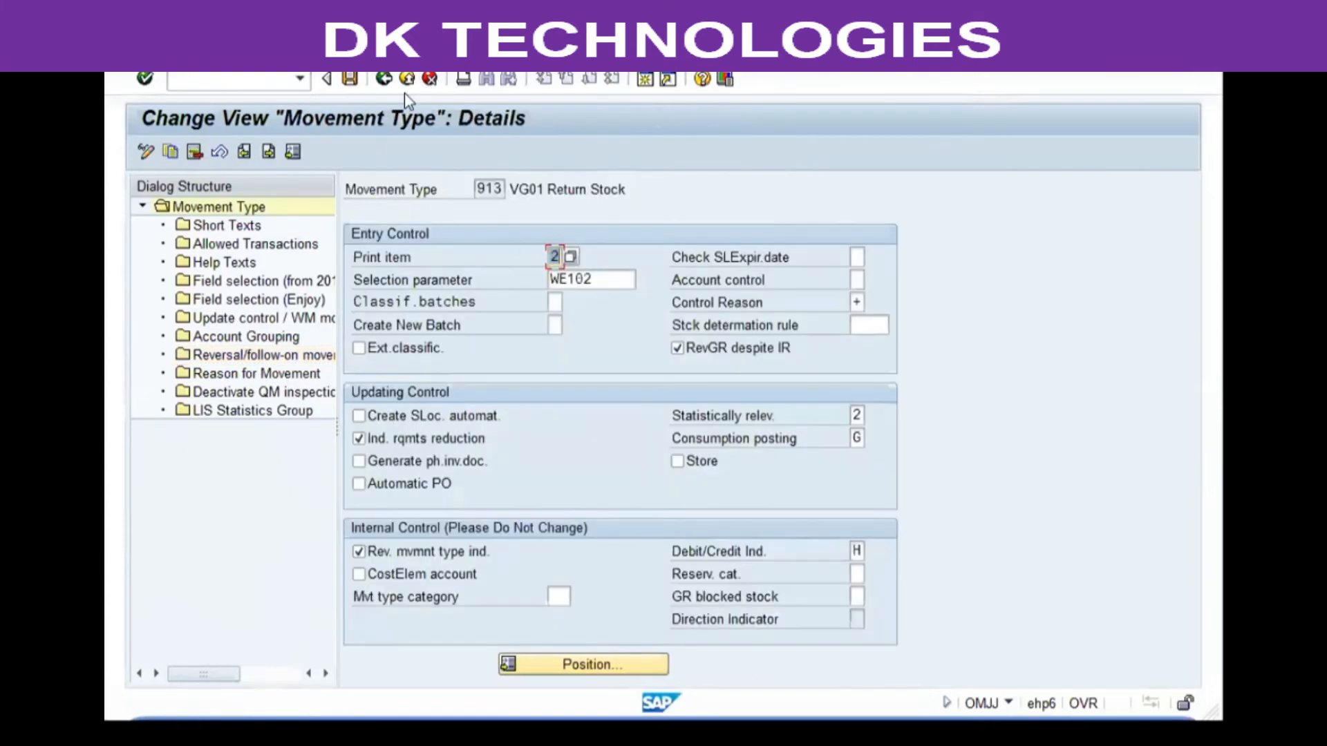
# In the reversal/follow-on movement types of 914, set RL to 913 with posting type 1 and SN to 911
pyautogui.click(430, 78)
pyautogui.doubleClick(457, 341)
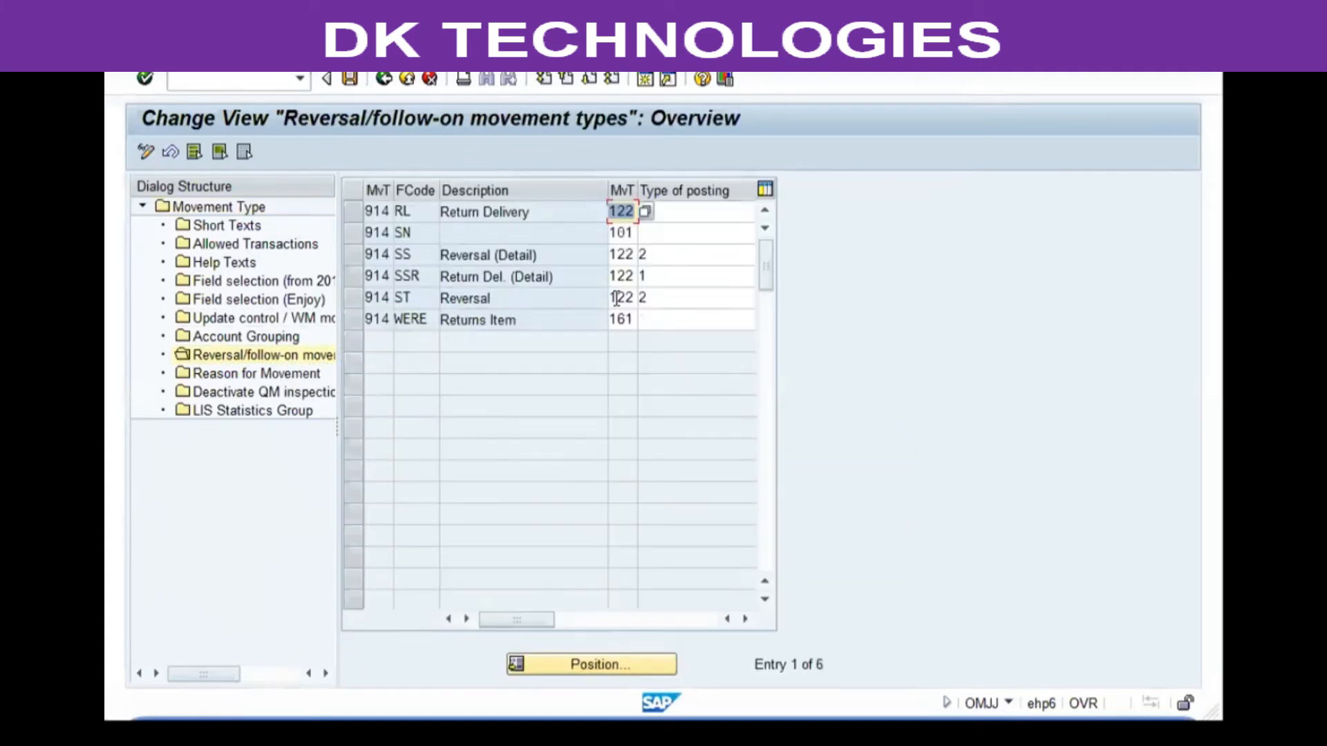
pyautogui.write('9131911')
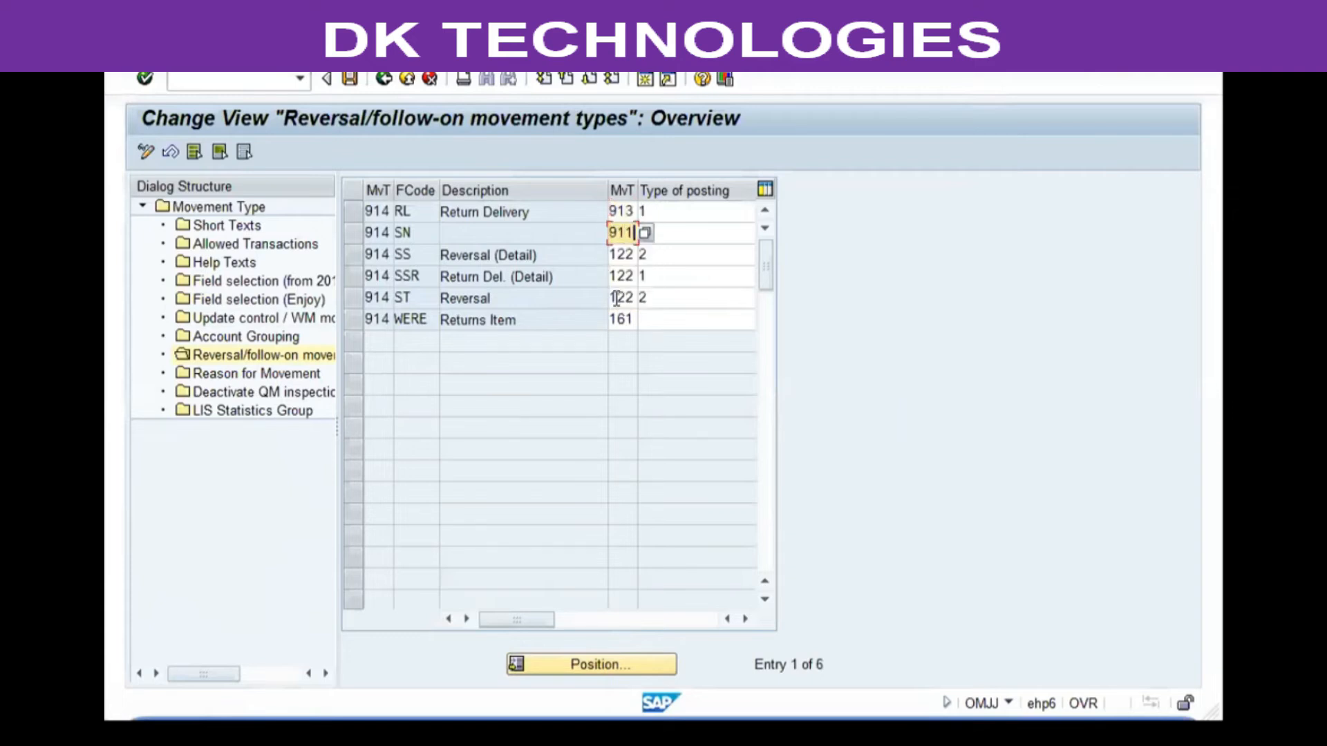
pyautogui.press('Tab')
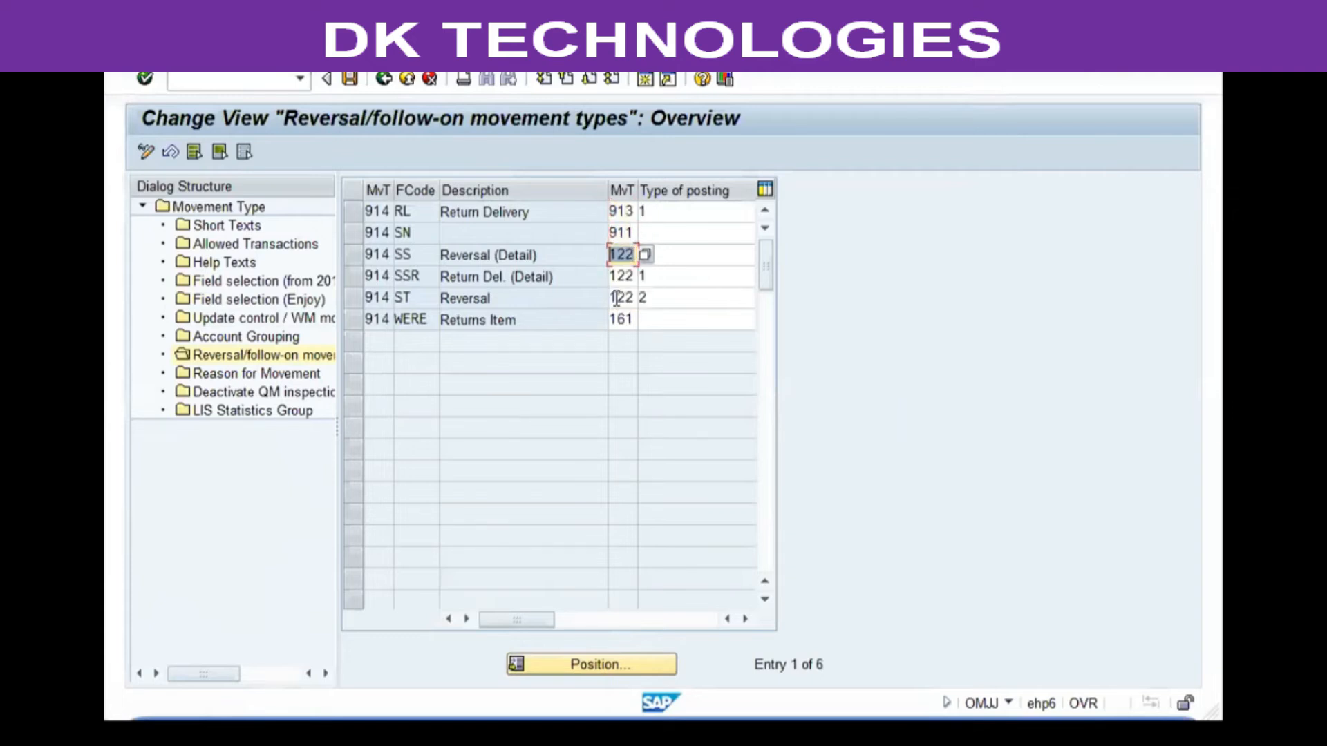
# For movement type 914, set SS to 913 with posting type 2, SSR to 913 with posting type 1, and ST to 913, and save
pyautogui.write('91')
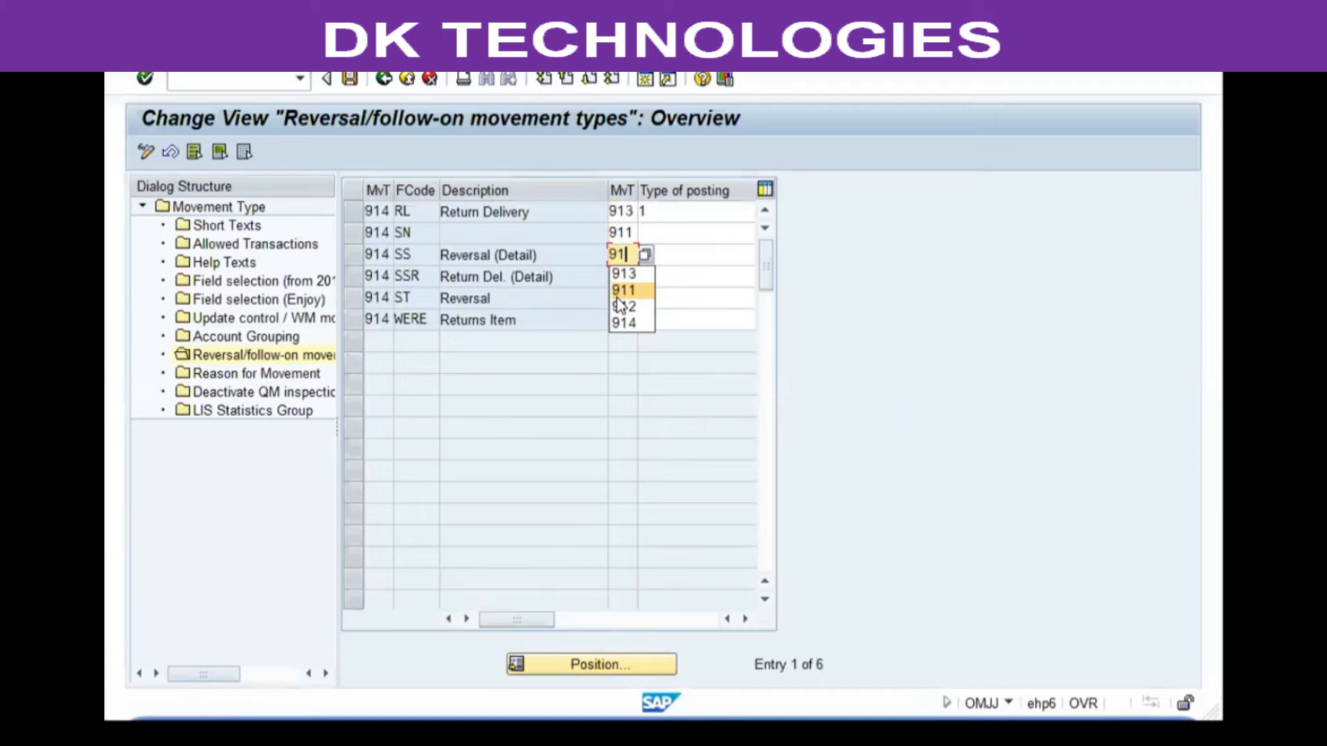
pyautogui.write('32')
pyautogui.write('9131')
pyautogui.write('91')
pyautogui.doubleClick(616, 299)
pyautogui.write('913')
pyautogui.press('Return')
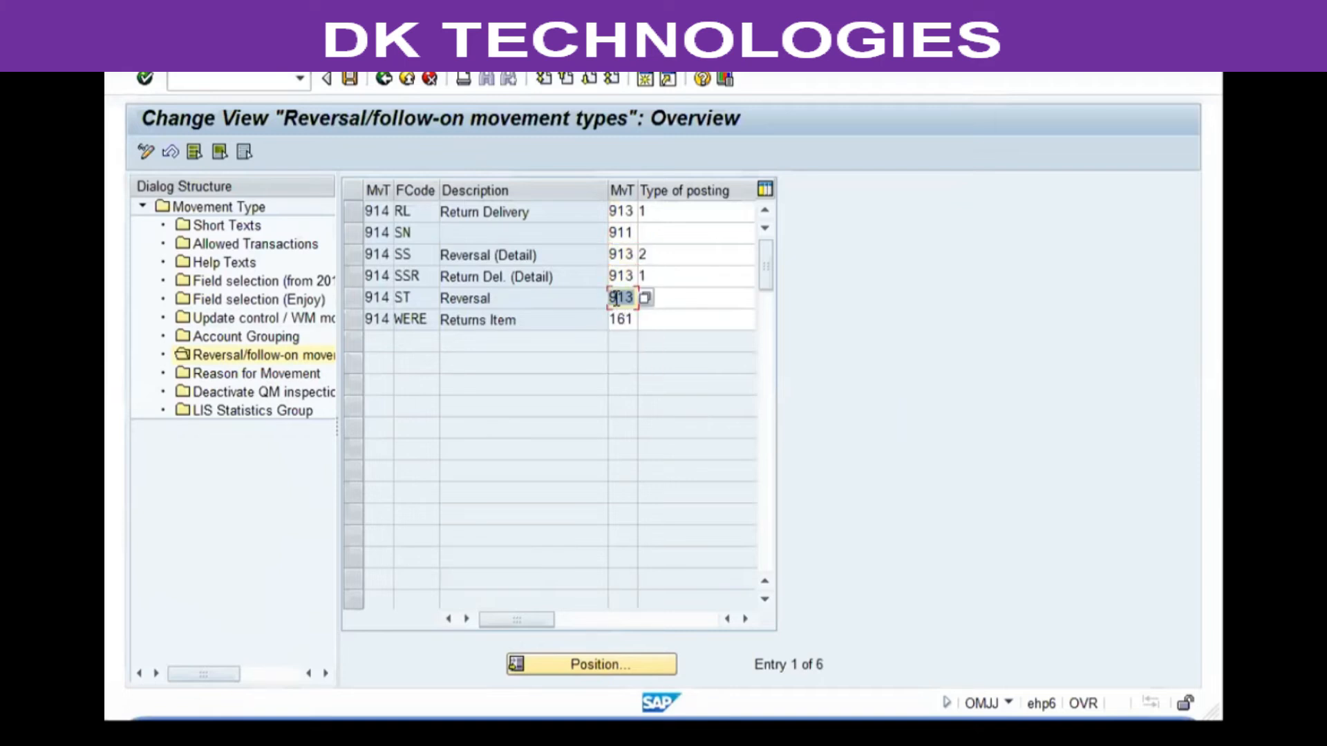
pyautogui.click(348, 80)
# Change the SS and ST reversal/follow-on movement types of movement type 913 to 914, and save
pyautogui.click(384, 79)
pyautogui.click(383, 80)
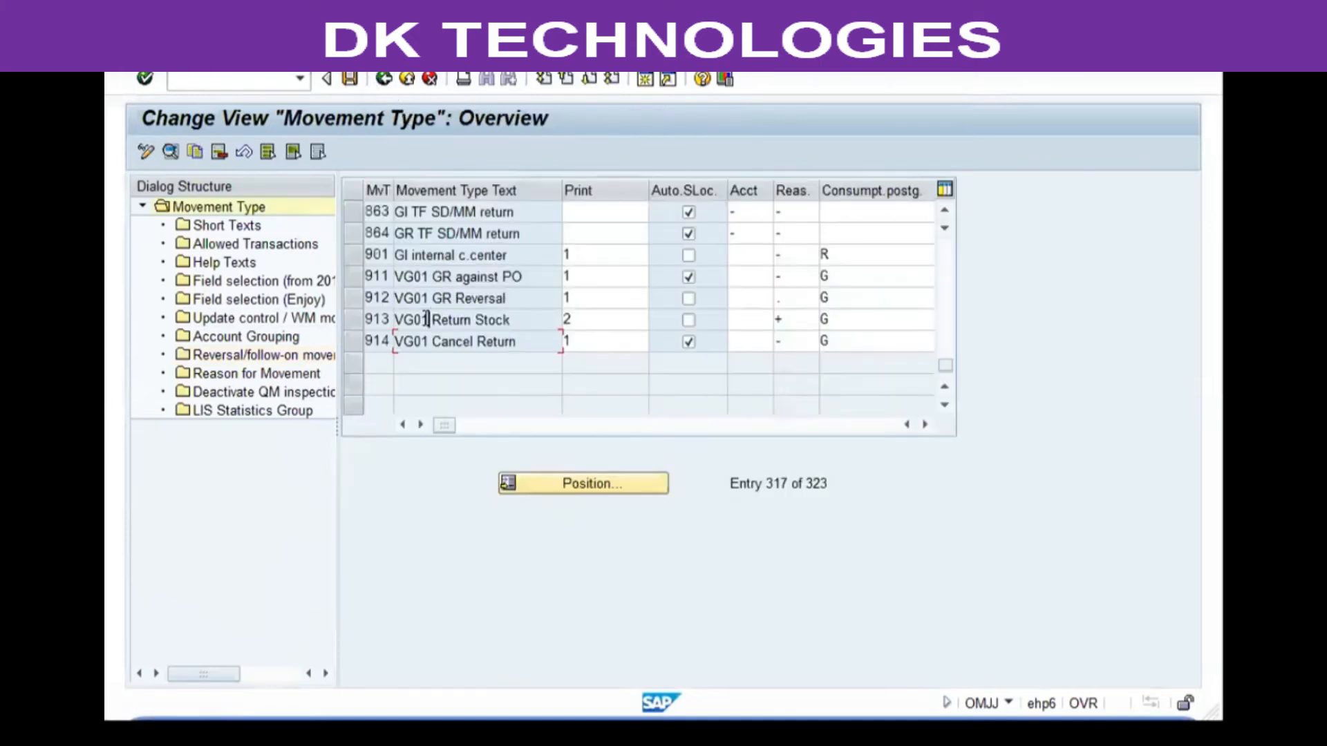
pyautogui.doubleClick(433, 318)
pyautogui.doubleClick(276, 355)
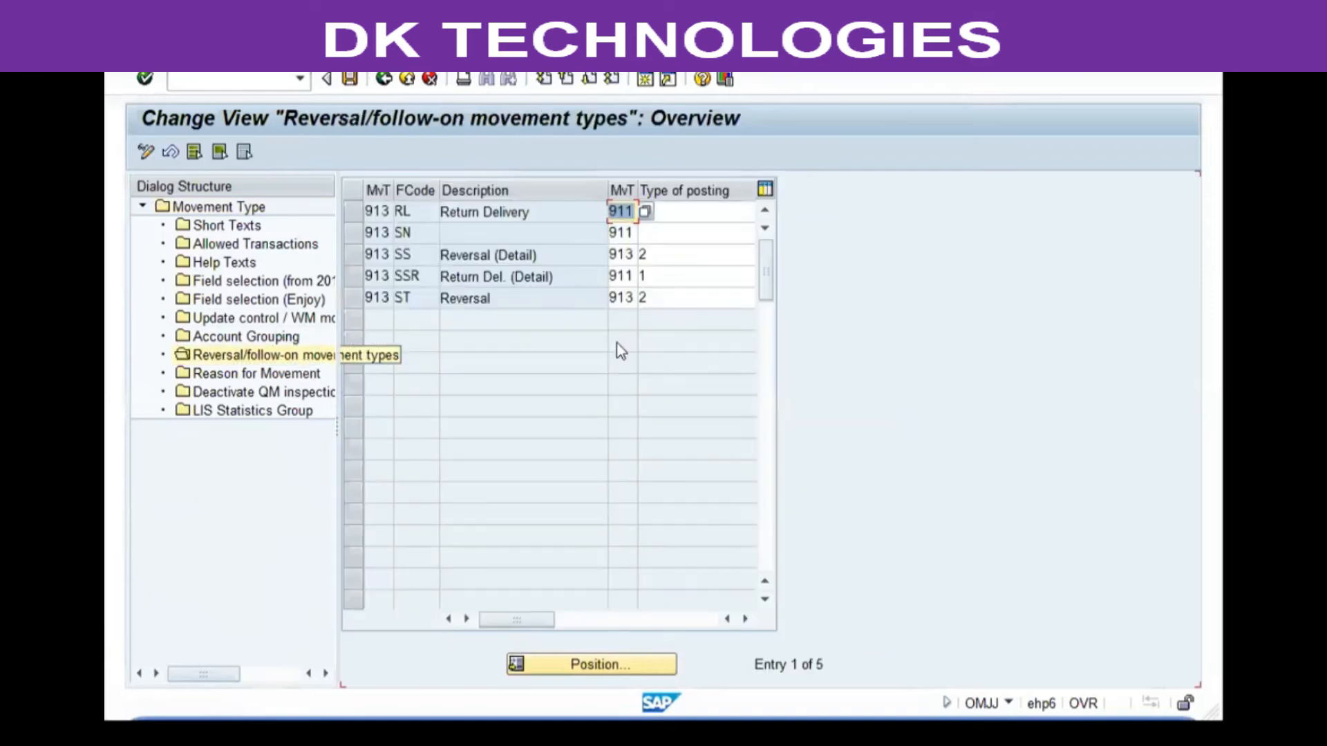
pyautogui.click(621, 255)
pyautogui.write('4')
pyautogui.press('Down')
pyautogui.write('4')
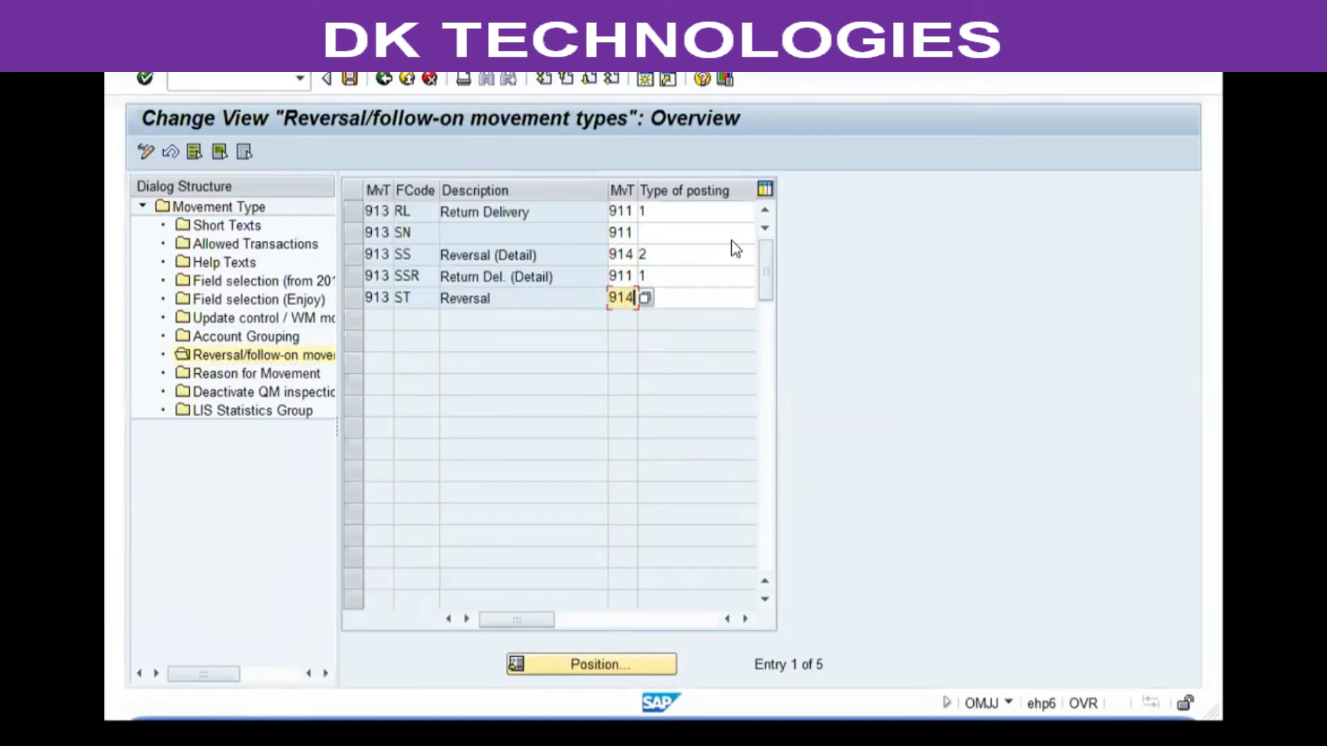
pyautogui.press('Return')
pyautogui.hotkey('ctrl', 's')
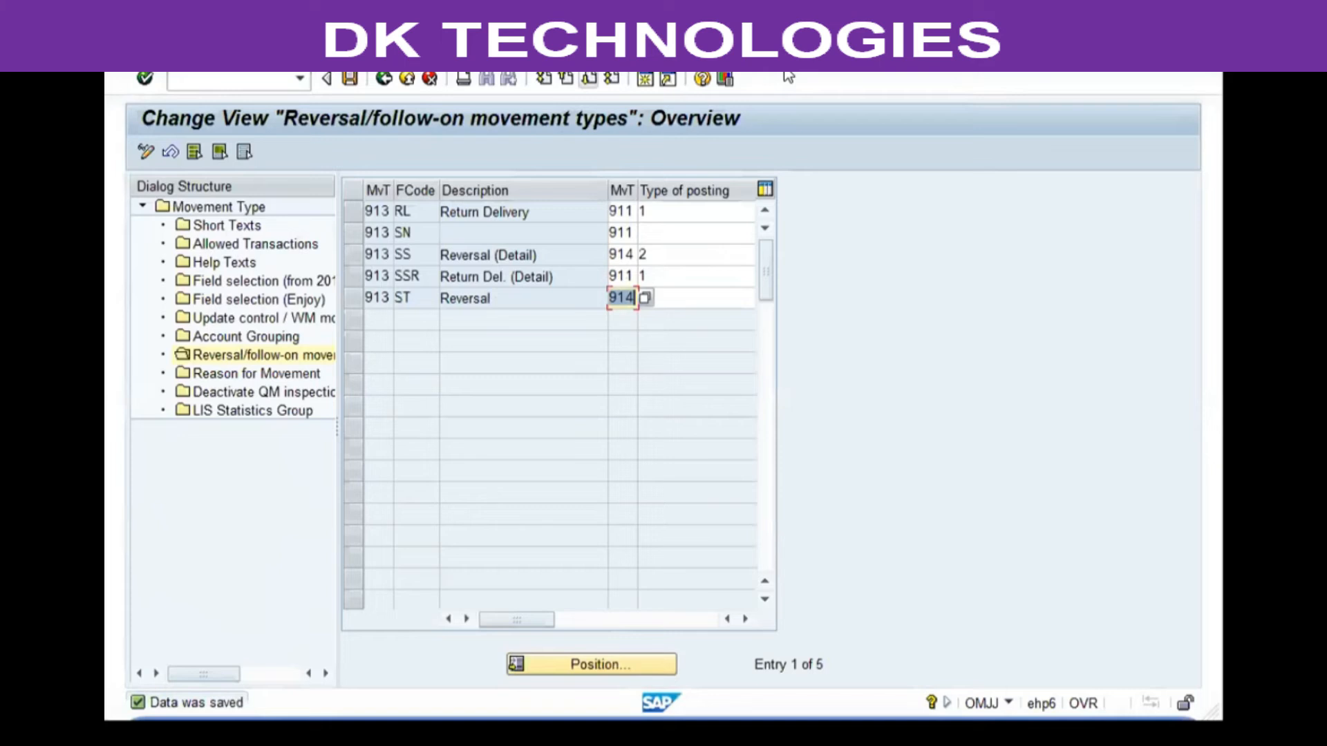
# Leave the movement type configuration and open the goods movement transaction MIGO
pyautogui.press('F3')
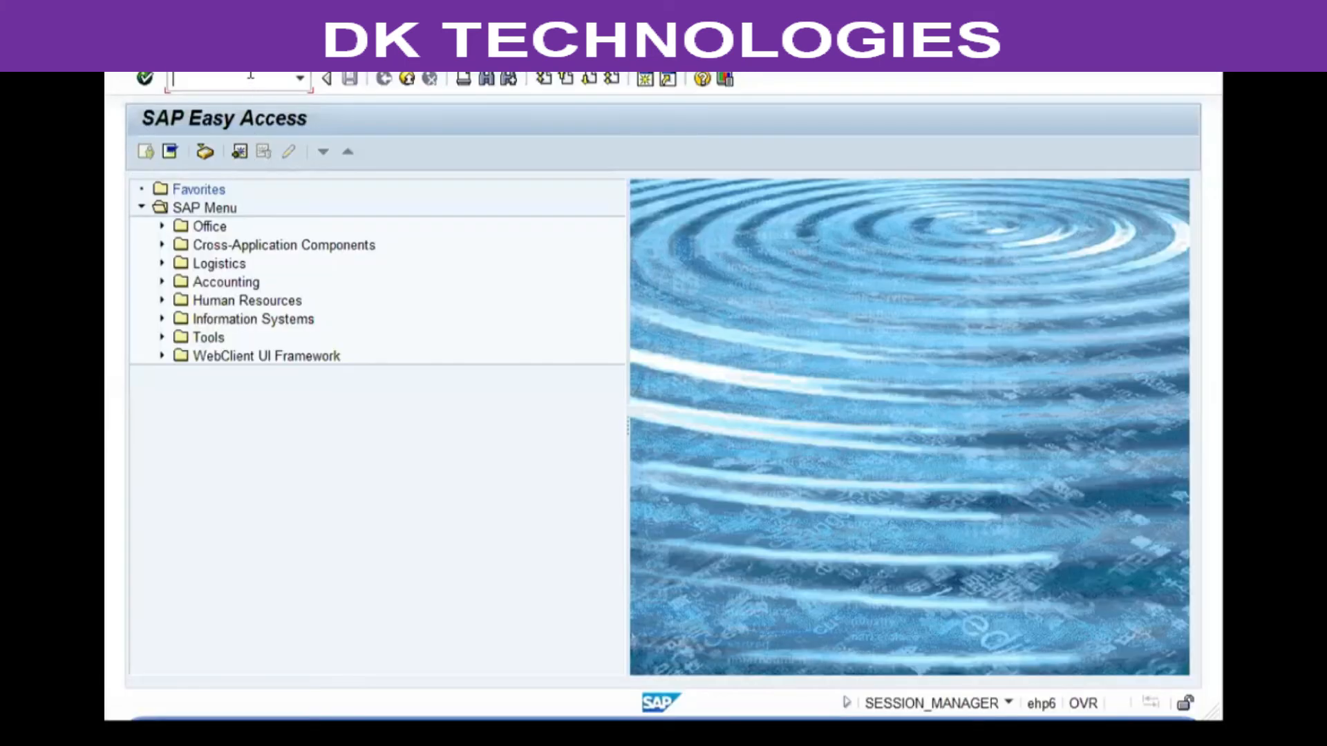
pyautogui.write('migo')
pyautogui.press('Return')
pyautogui.write('1')
pyautogui.press('Return')
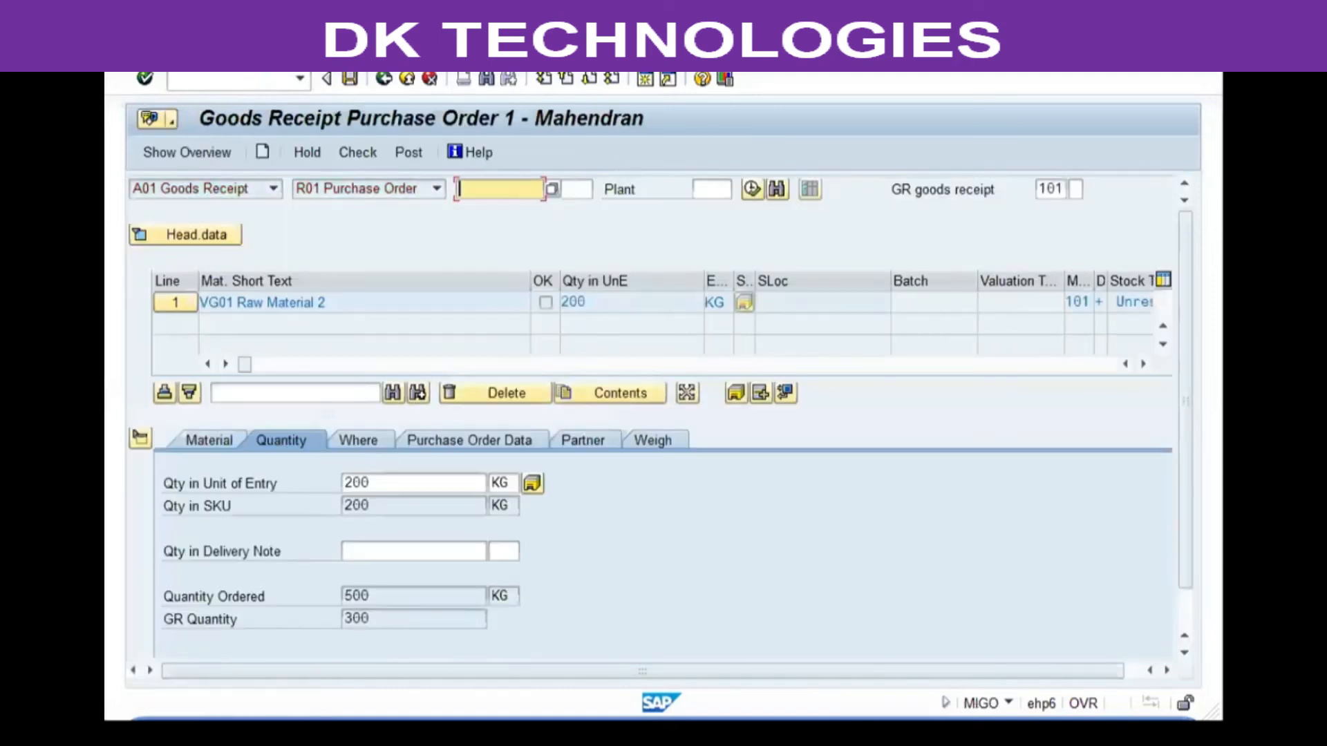
pyautogui.doubleClick(424, 481)
pyautogui.write('50')
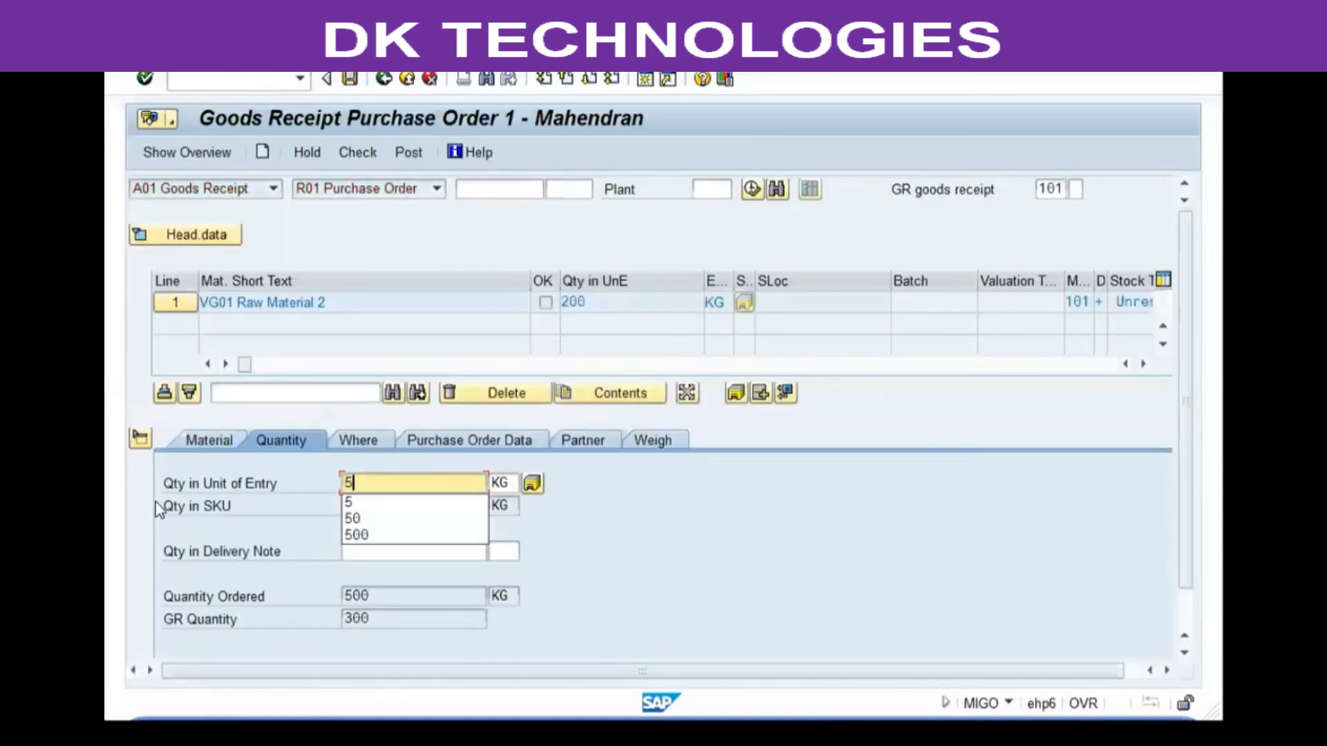
pyautogui.press('Return')
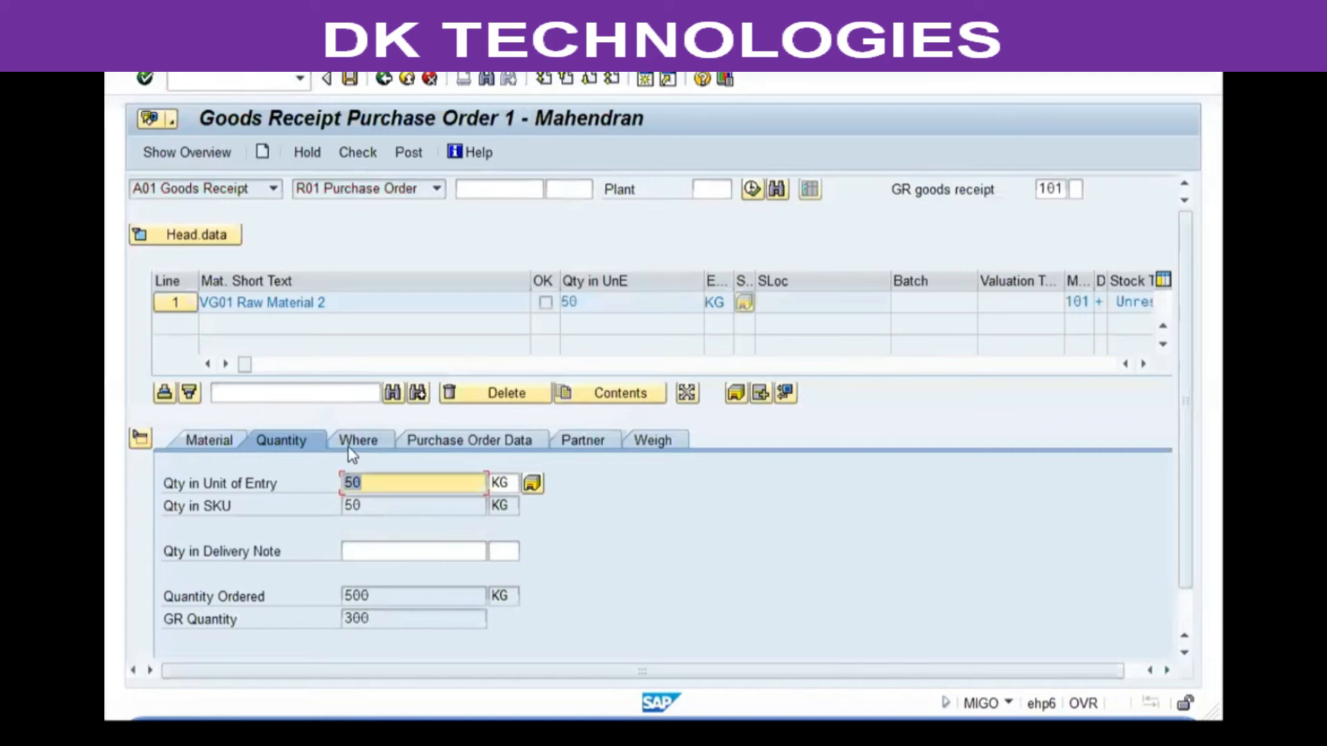
pyautogui.click(356, 441)
pyautogui.click(426, 550)
pyautogui.write('sl')
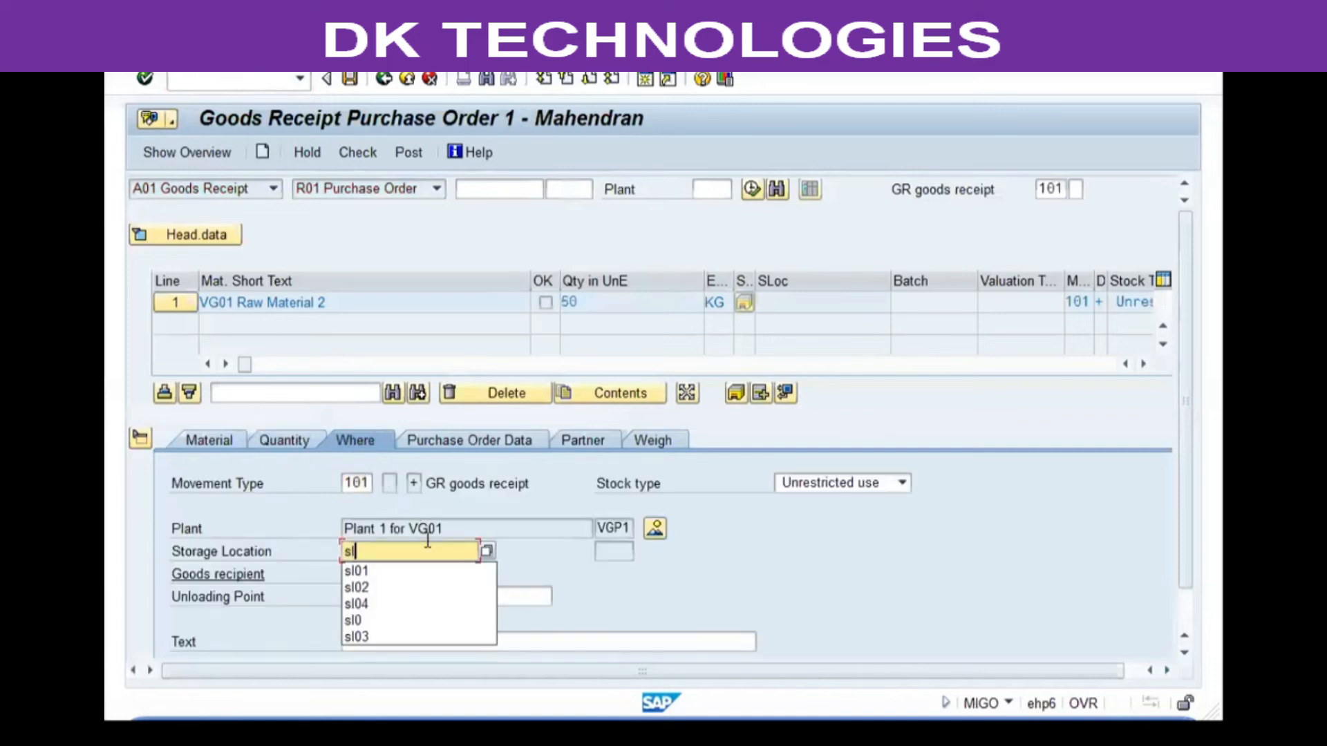
pyautogui.write('01')
pyautogui.press('F5')
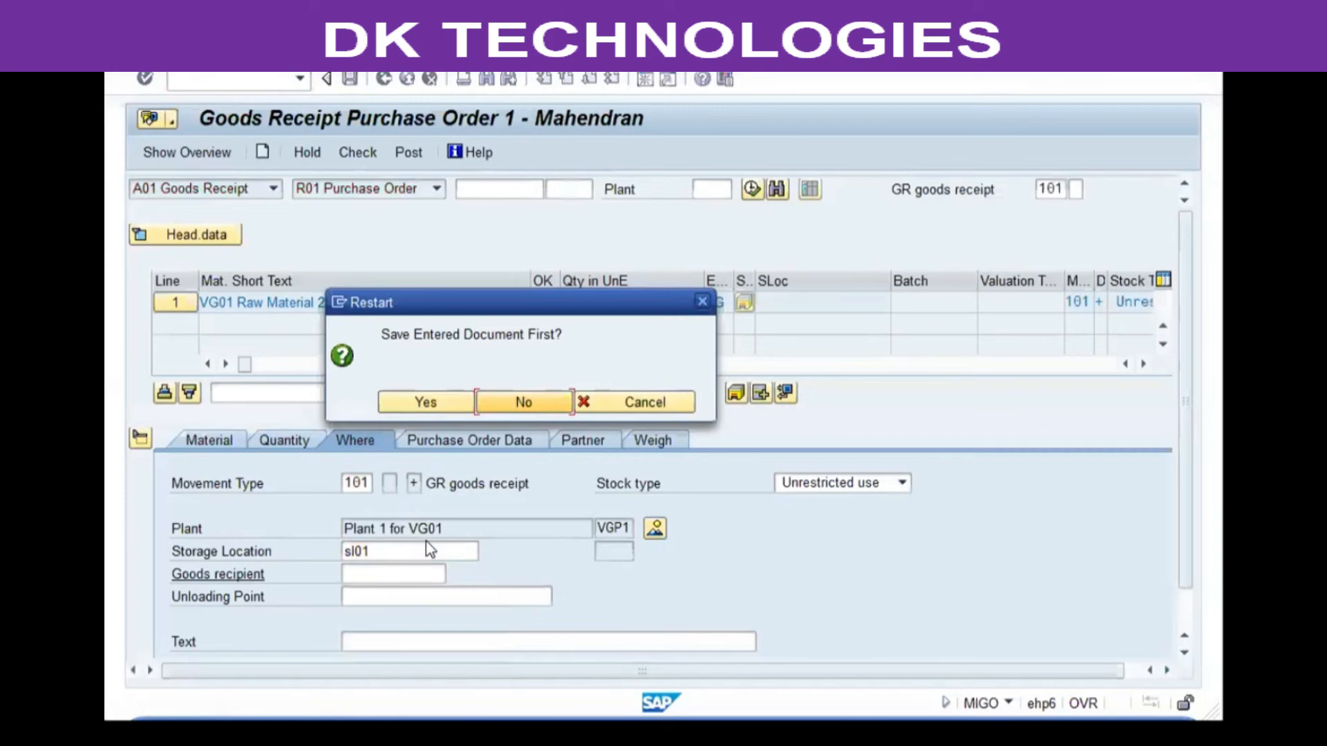
pyautogui.press('Return')
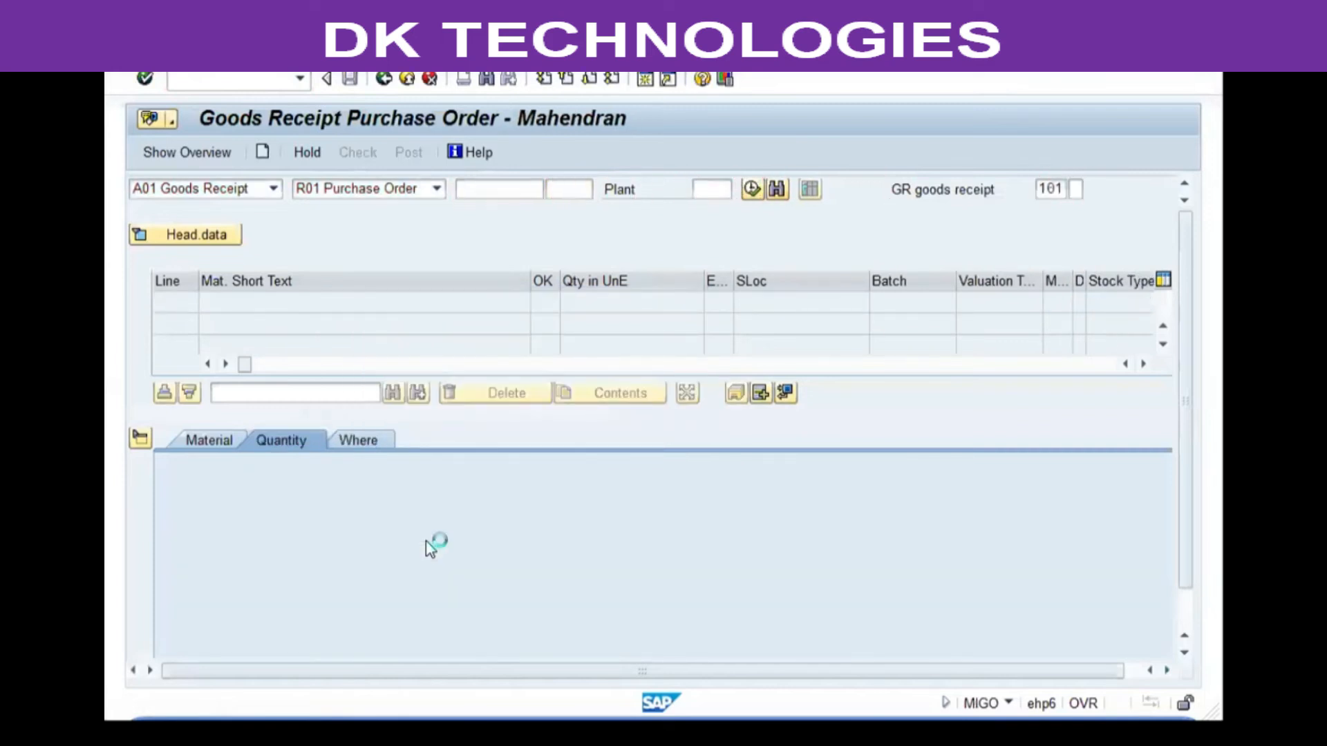
# Choose movement type 911, the VG01 goods receipt against purchase order, as the default for the goods receipt
pyautogui.press('F4')
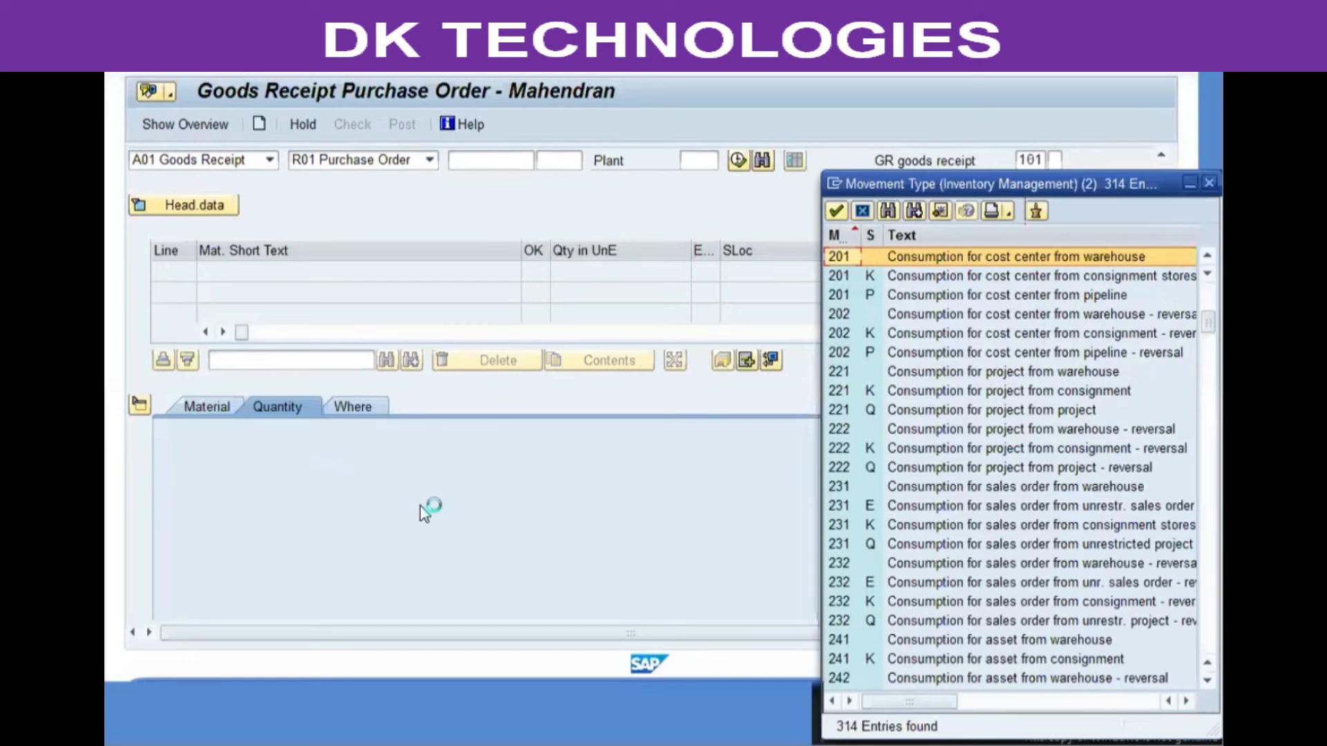
pyautogui.press('pagedown')
pyautogui.press('pagedown')
pyautogui.press('pagedown')
pyautogui.press('pagedown')
pyautogui.press('pagedown')
pyautogui.press('pagedown')
pyautogui.press('pagedown')
pyautogui.press('pagedown')
pyautogui.press('pagedown')
pyautogui.press('pagedown')
pyautogui.press('pagedown')
pyautogui.press('pagedown')
pyautogui.press('pagedown')
pyautogui.press('Up')
pyautogui.press('Up')
pyautogui.press('Up')
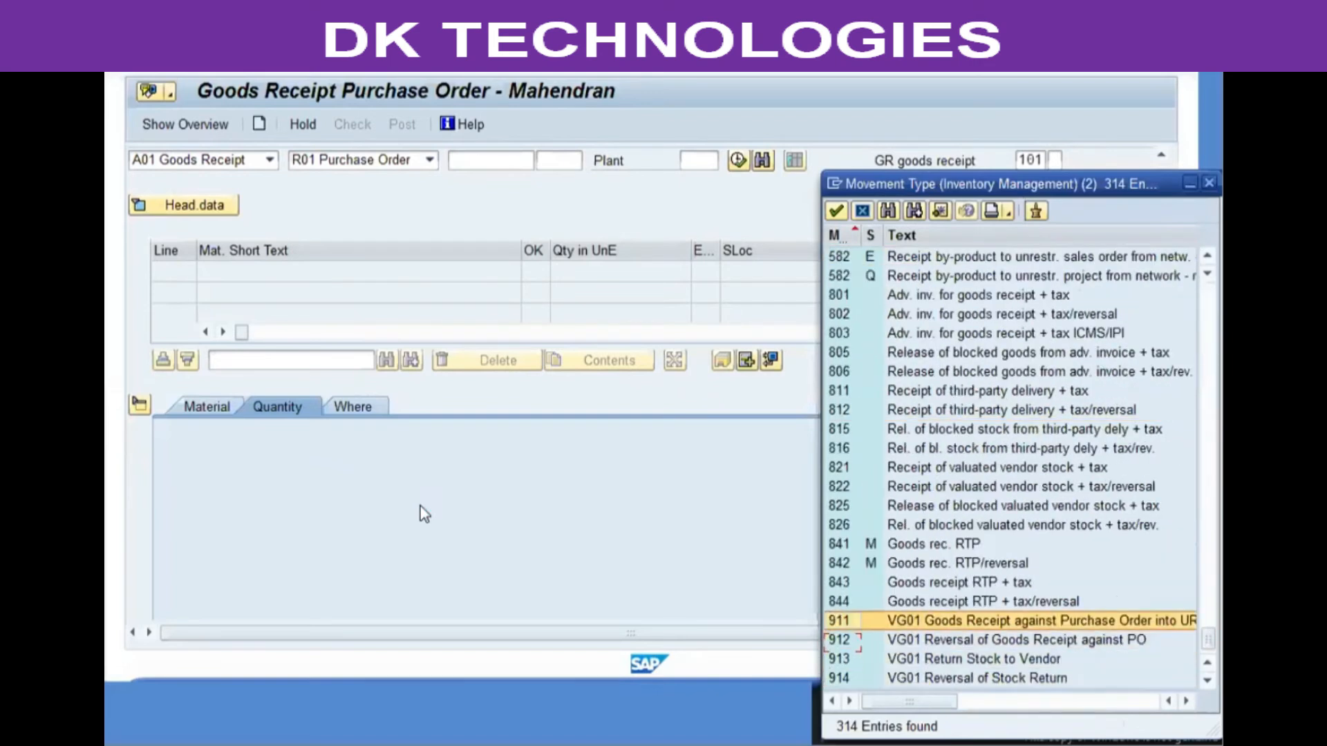
pyautogui.press('Return')
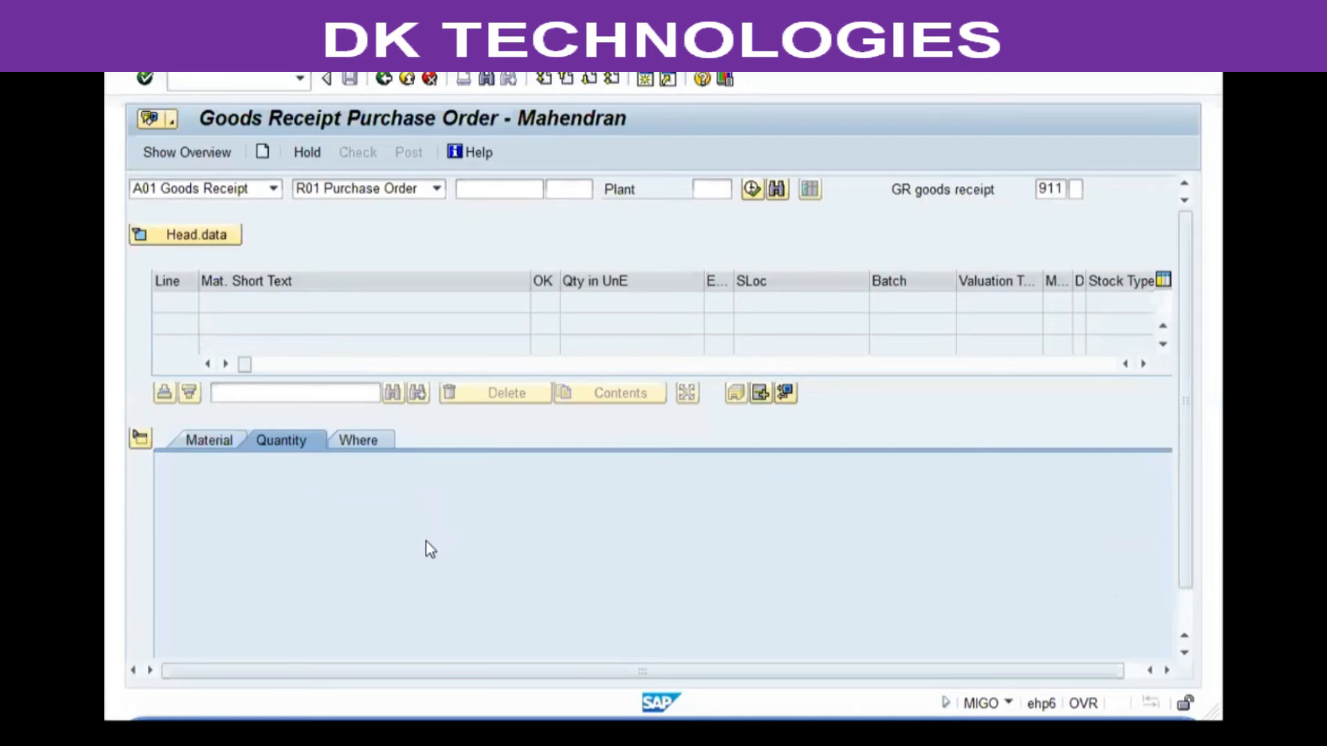
# Load the purchase order into the goods receipt and set the quantity in unit of entry to 50 KG
pyautogui.click(492, 183)
pyautogui.write('1')
pyautogui.press('Return')
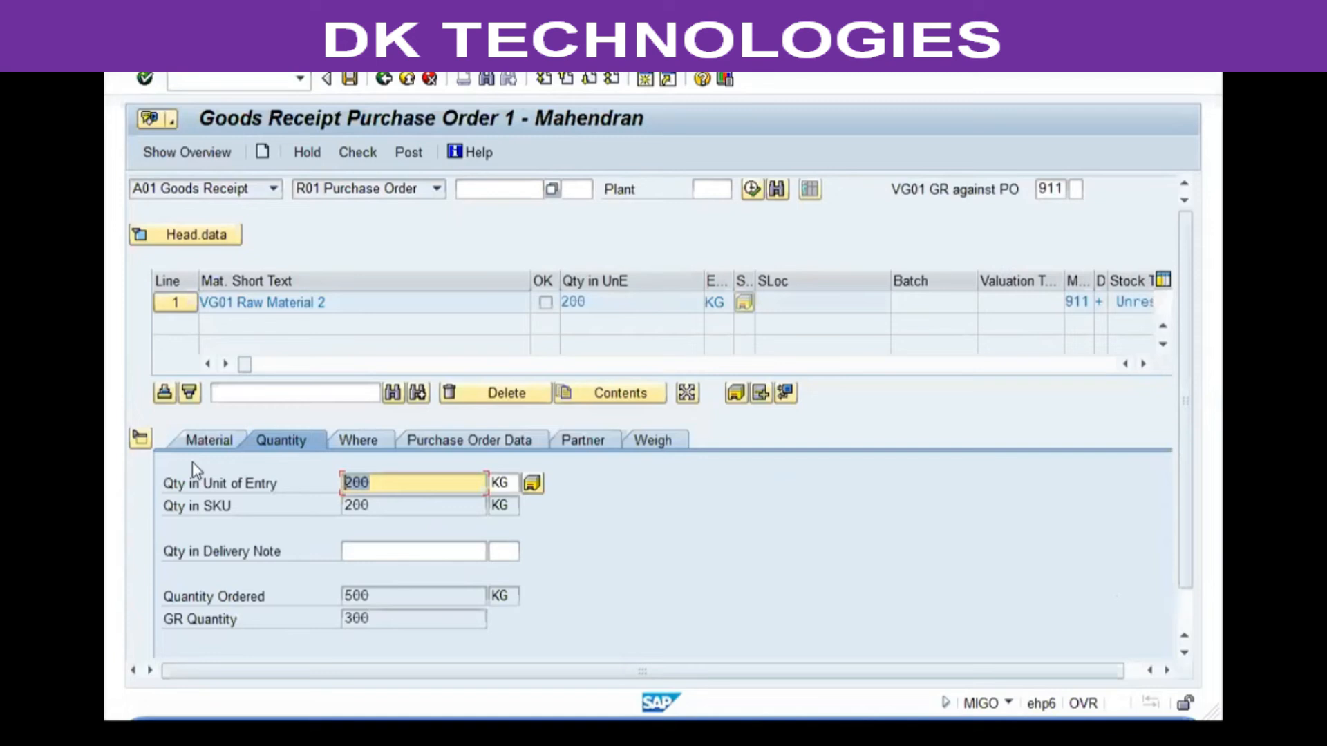
pyautogui.write('50')
pyautogui.press('Return')
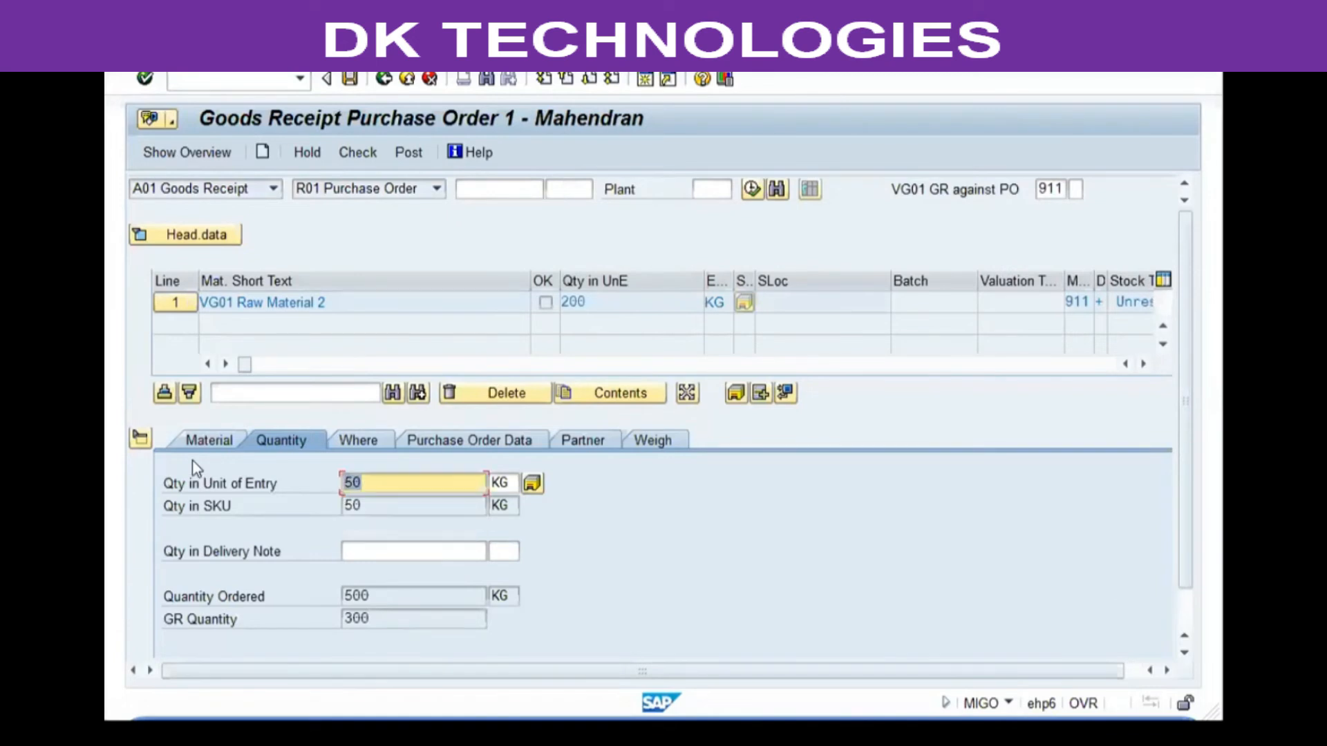
# Set the storage location of the VG01 Raw Material 2 item to sl01
pyautogui.click(346, 442)
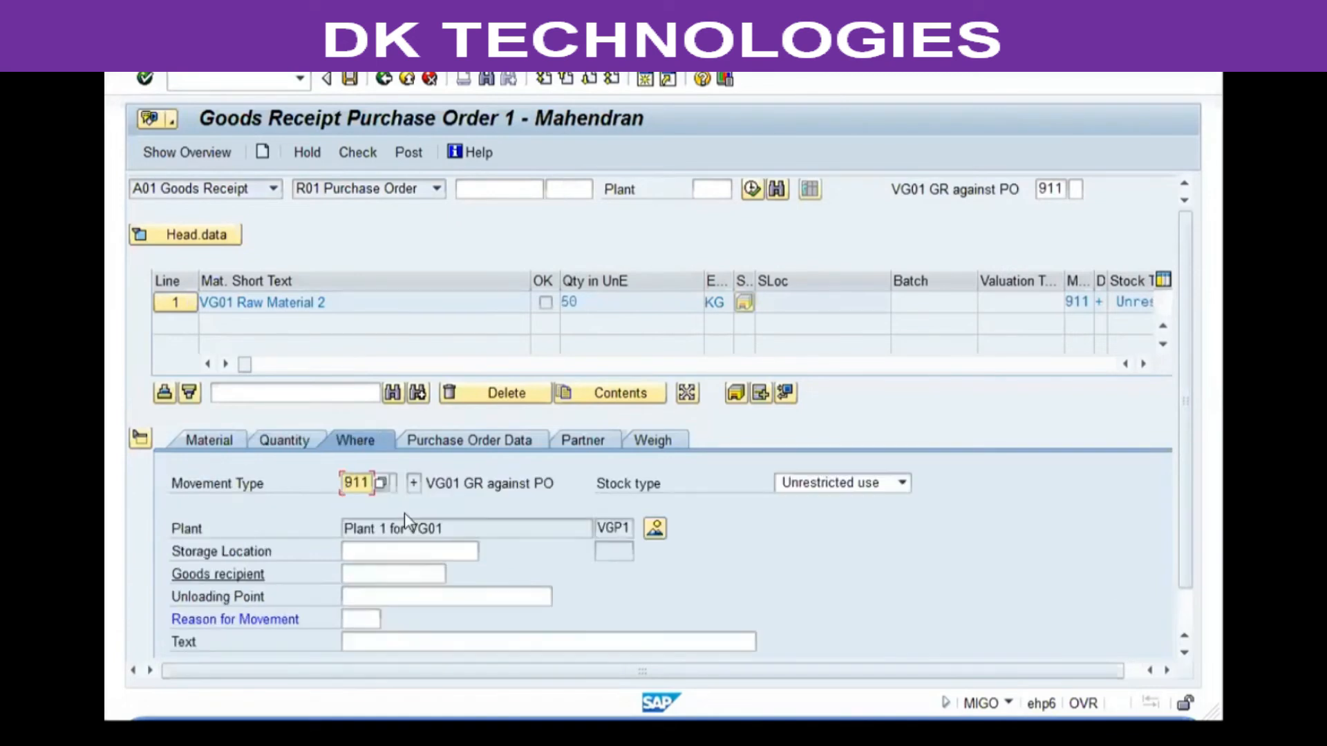
pyautogui.click(409, 552)
pyautogui.write('sl01')
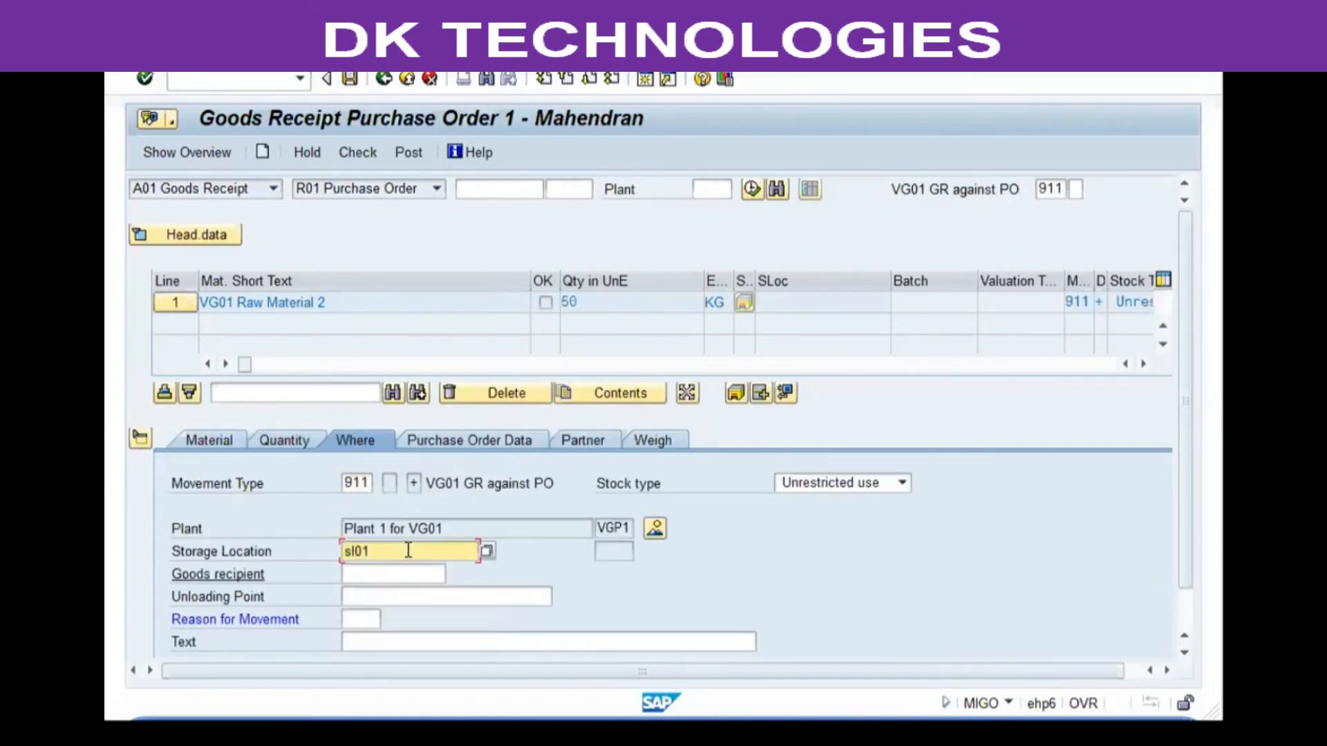
pyautogui.press('Return')
# Mark the item as OK and check the goods receipt with the reason for movement left empty
pyautogui.press('Tab')
pyautogui.press('Tab')
pyautogui.press('Tab')
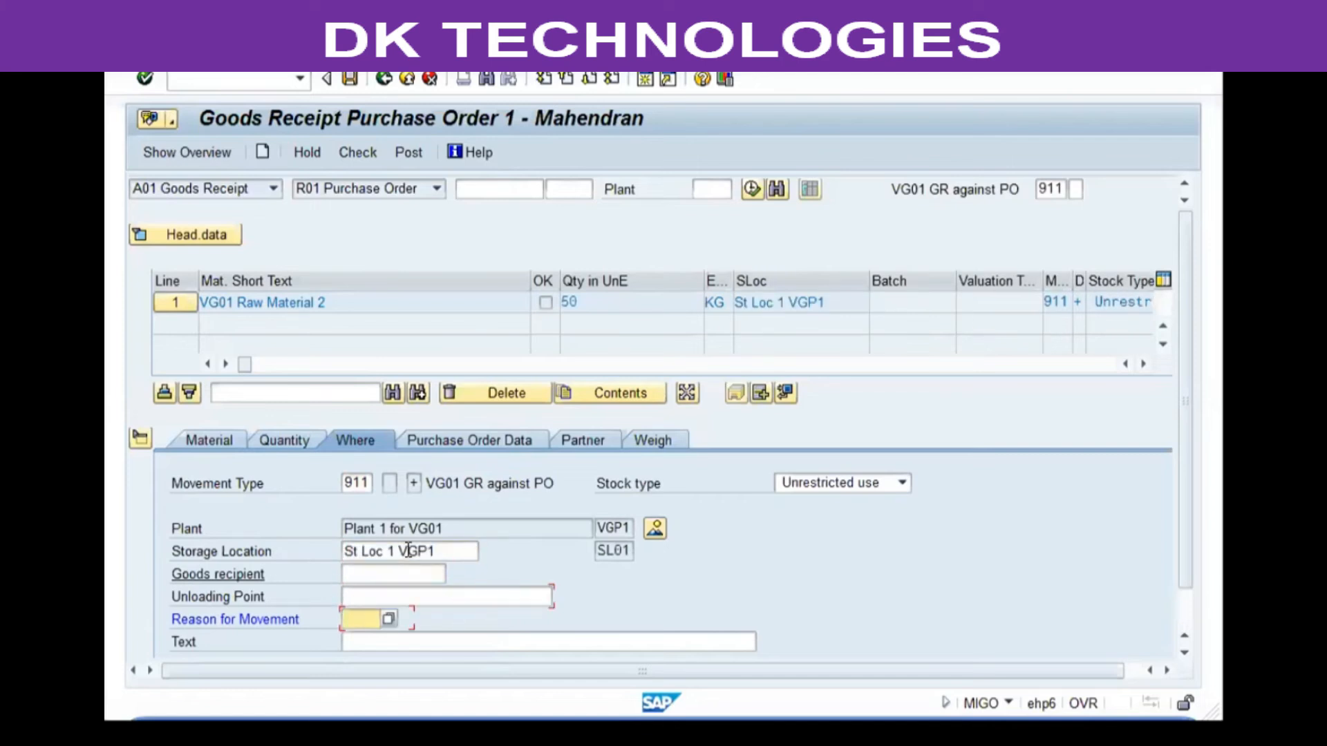
pyautogui.scroll(-1, 276, 649)
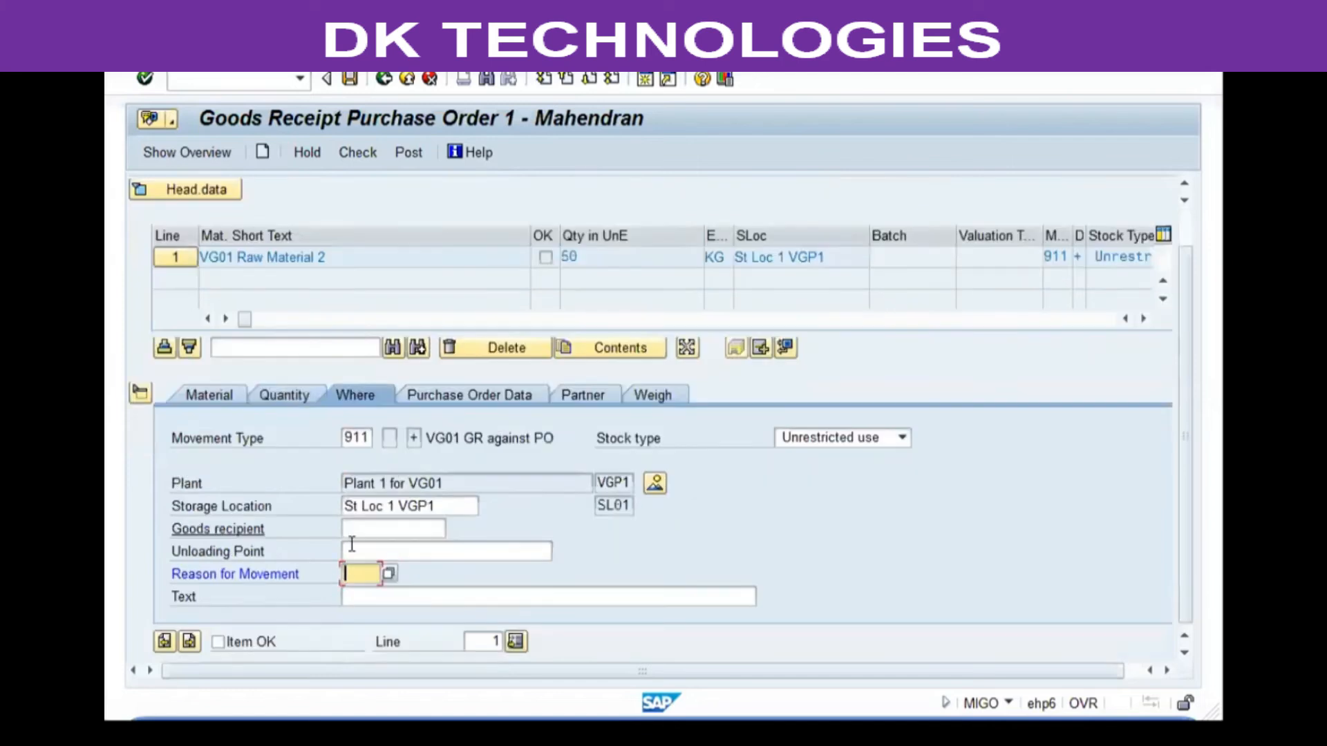
pyautogui.click(235, 641)
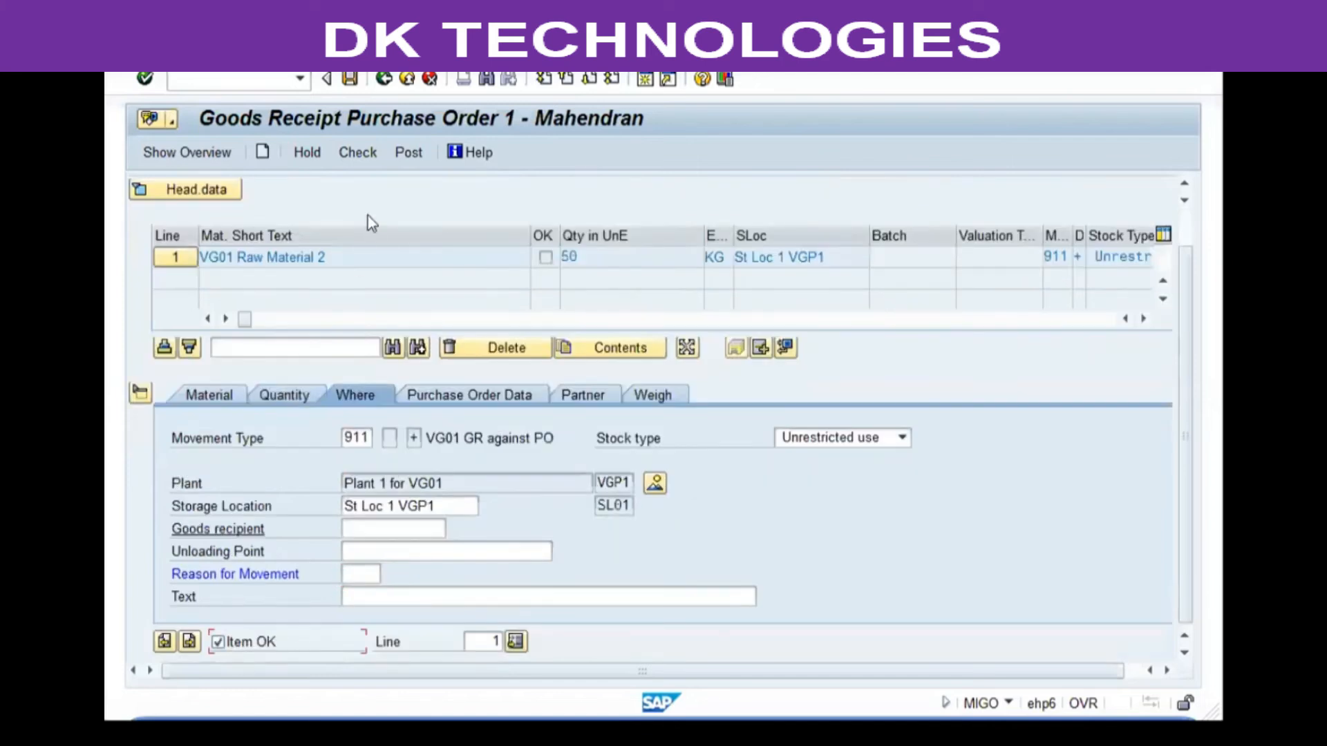
pyautogui.click(342, 152)
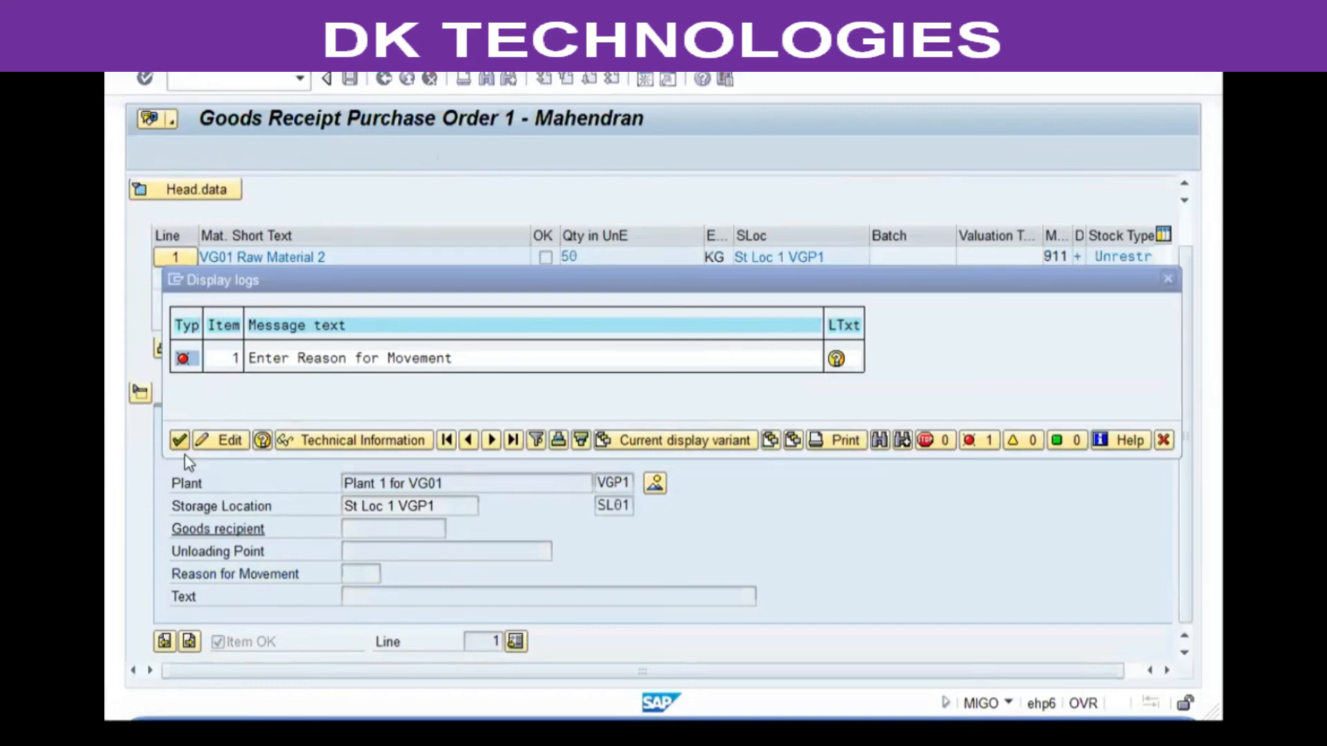
pyautogui.click(179, 443)
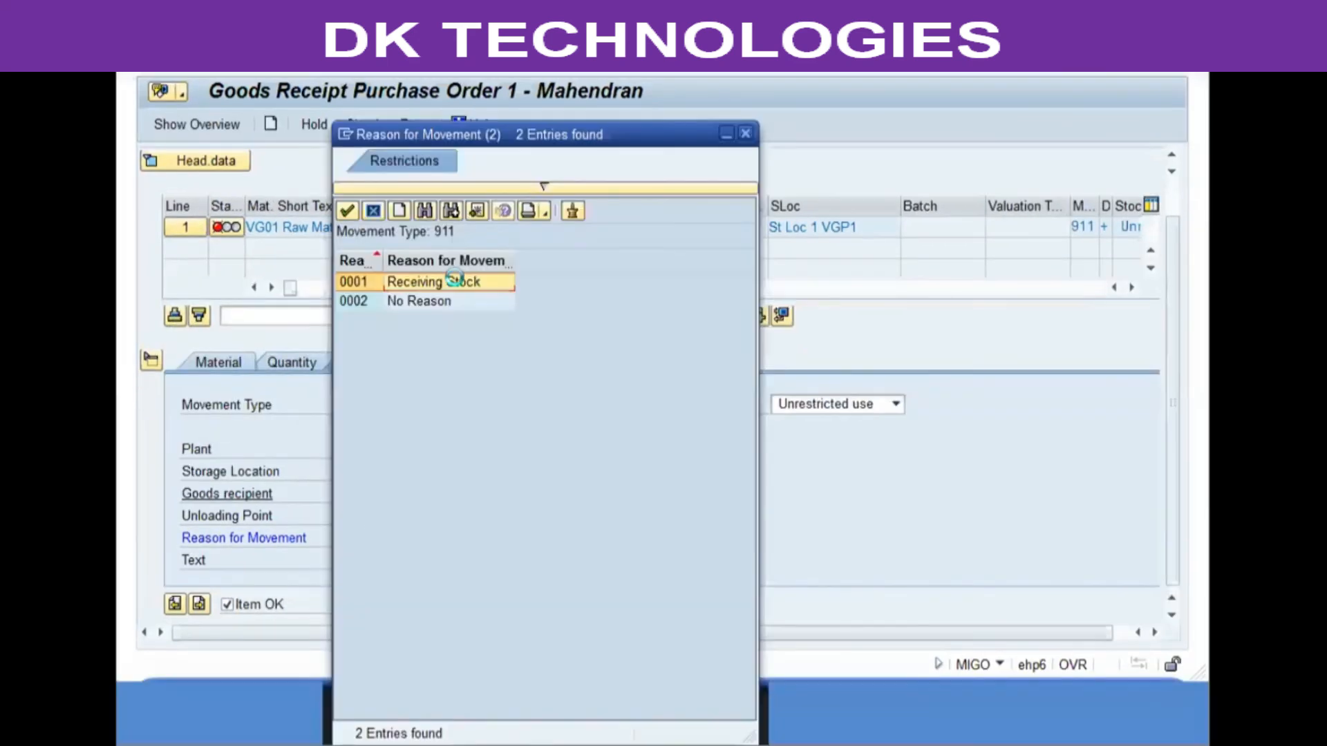
# Assign reason for movement 0001 Receiving Stock to the item, check the goods receipt again and post it
pyautogui.click(454, 280)
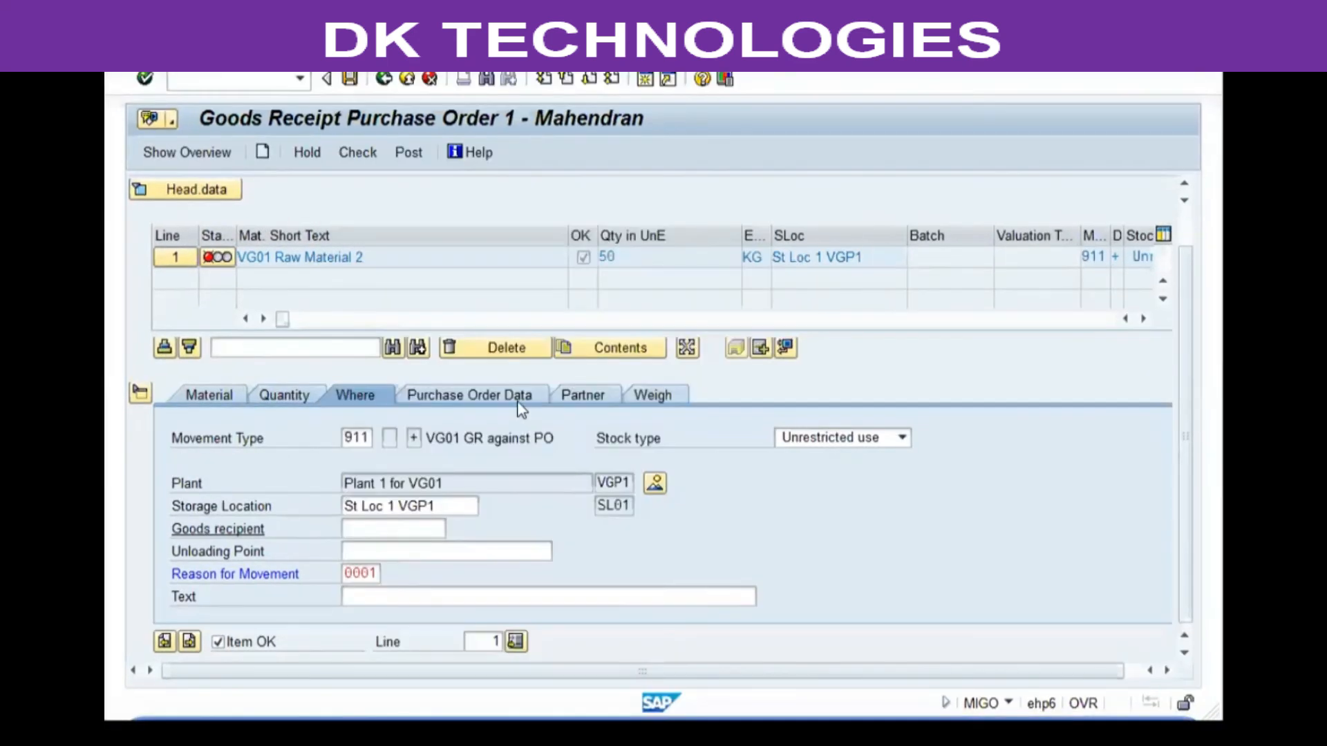
pyautogui.click(344, 146)
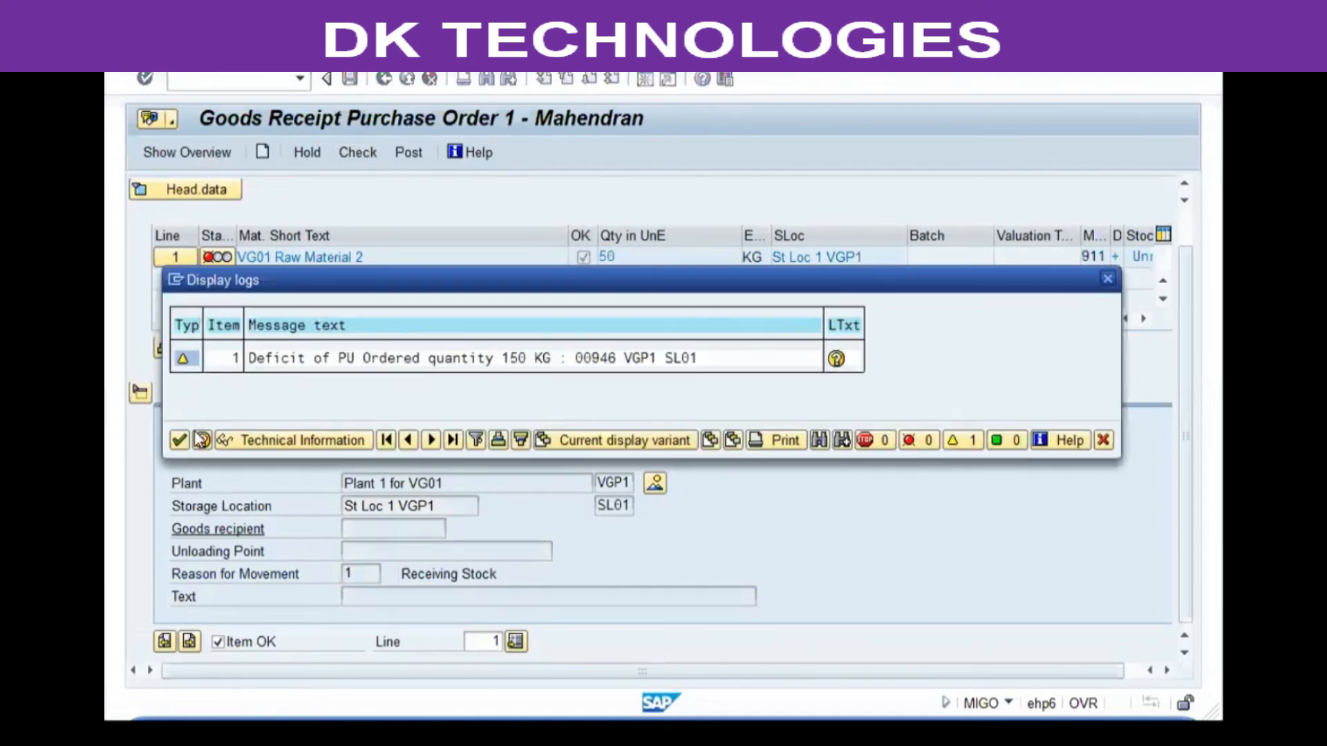
pyautogui.click(174, 436)
pyautogui.click(411, 151)
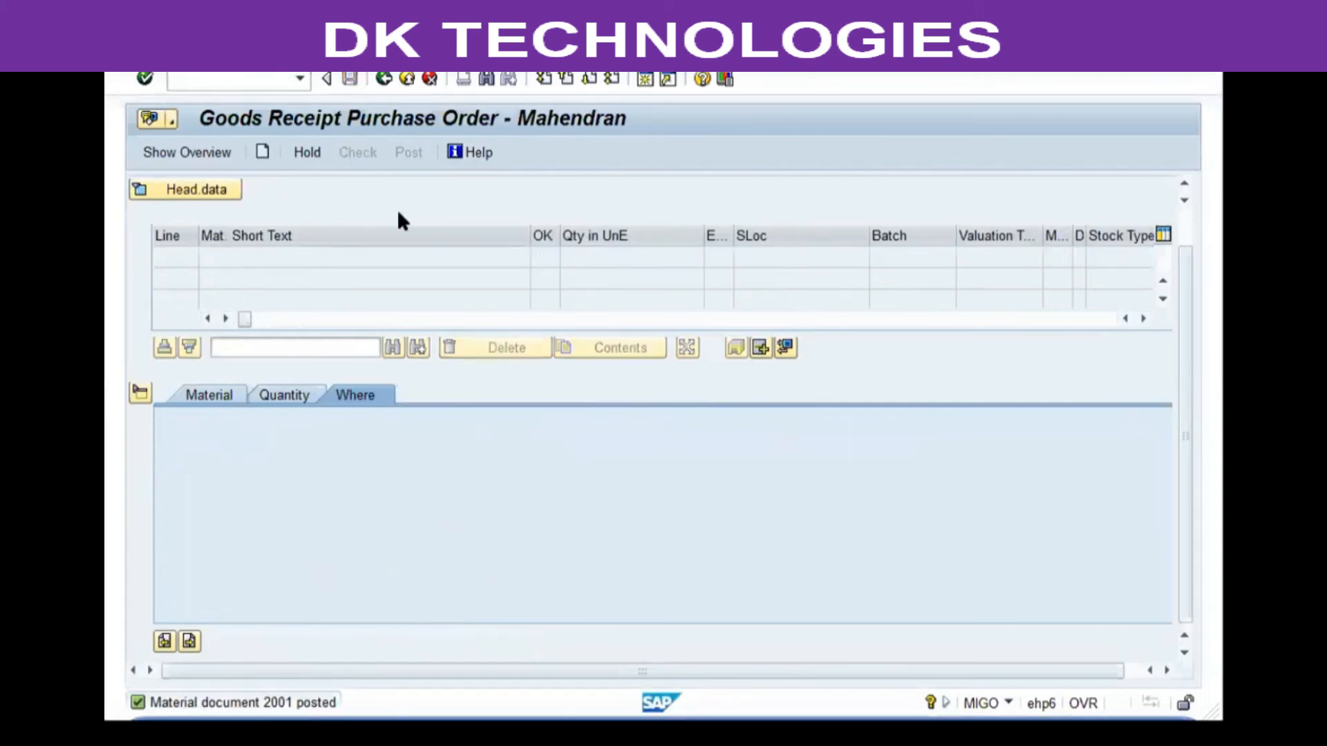
# Switch to the Cancellation action and load the material document just posted
pyautogui.click(271, 190)
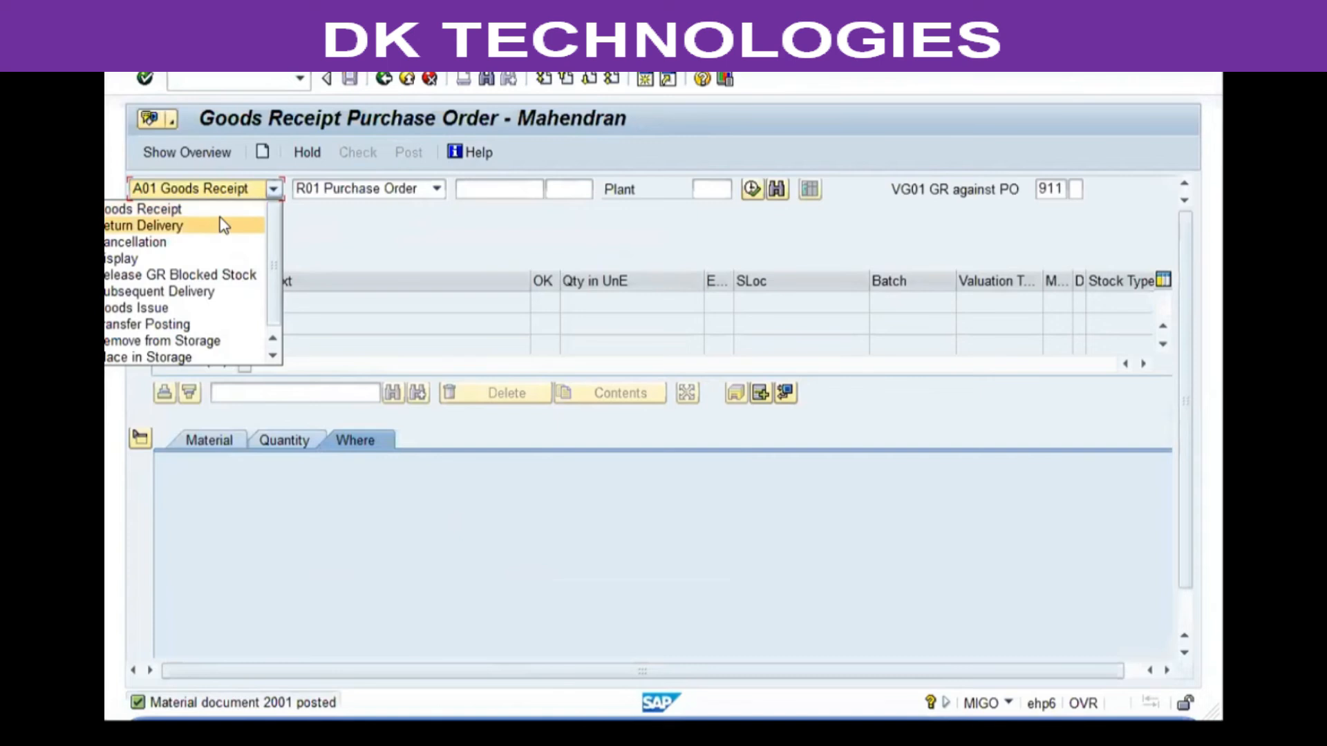
pyautogui.click(169, 238)
pyautogui.click(483, 189)
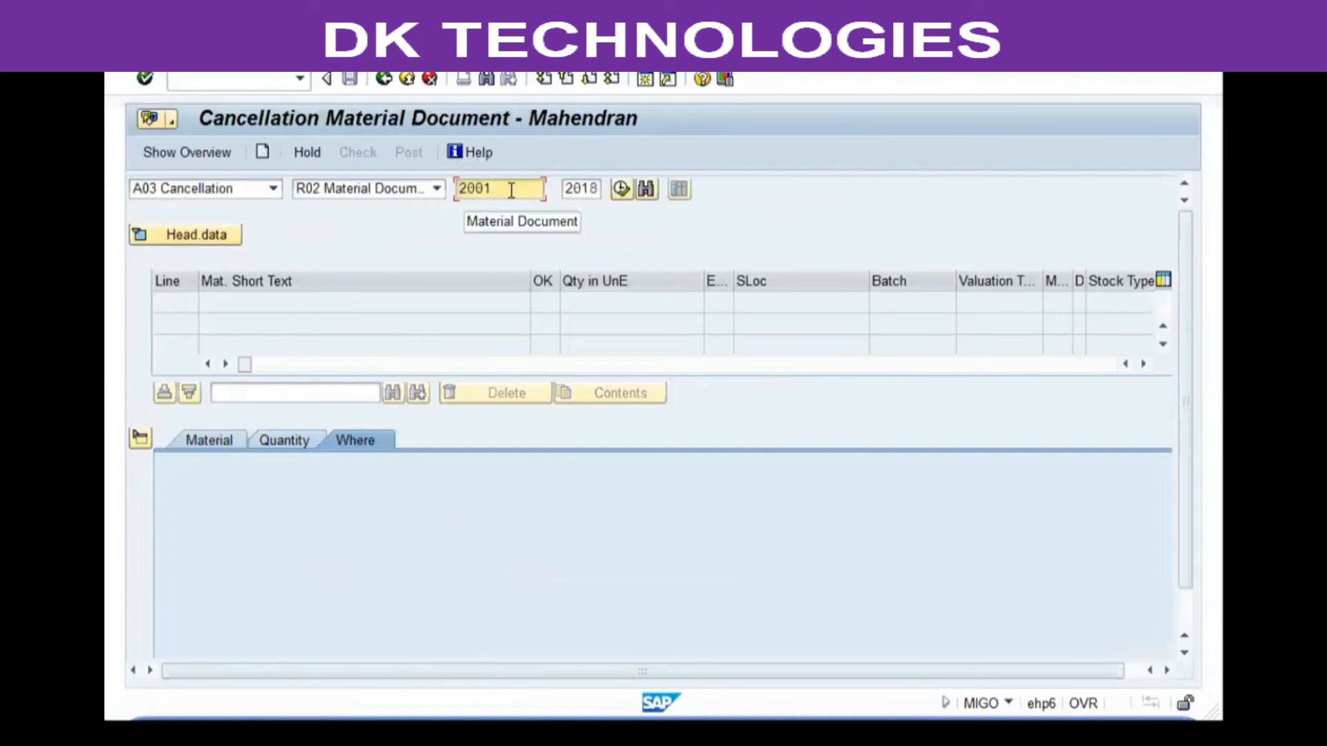
pyautogui.press('Return')
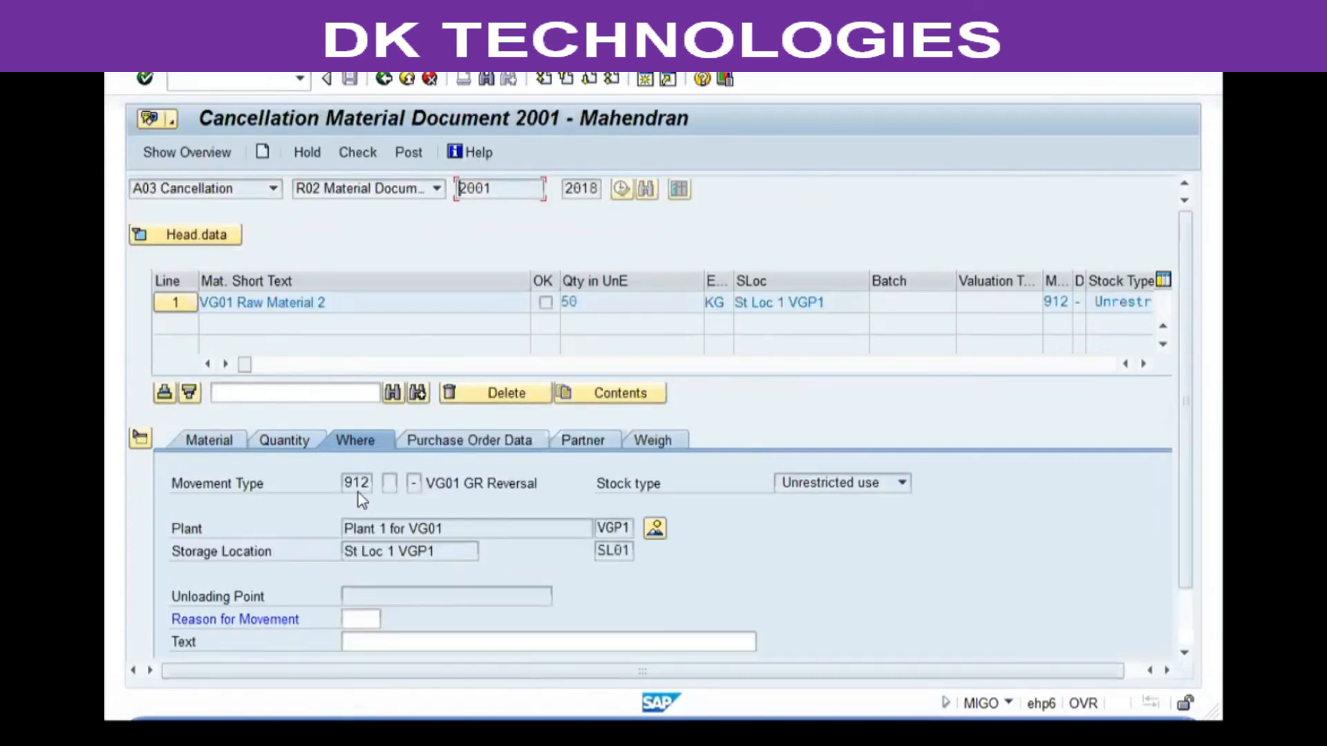
# Assign reason for movement 0001 Cancel GR to the cancellation item with movement type 912
pyautogui.click(371, 621)
pyautogui.press('F4')
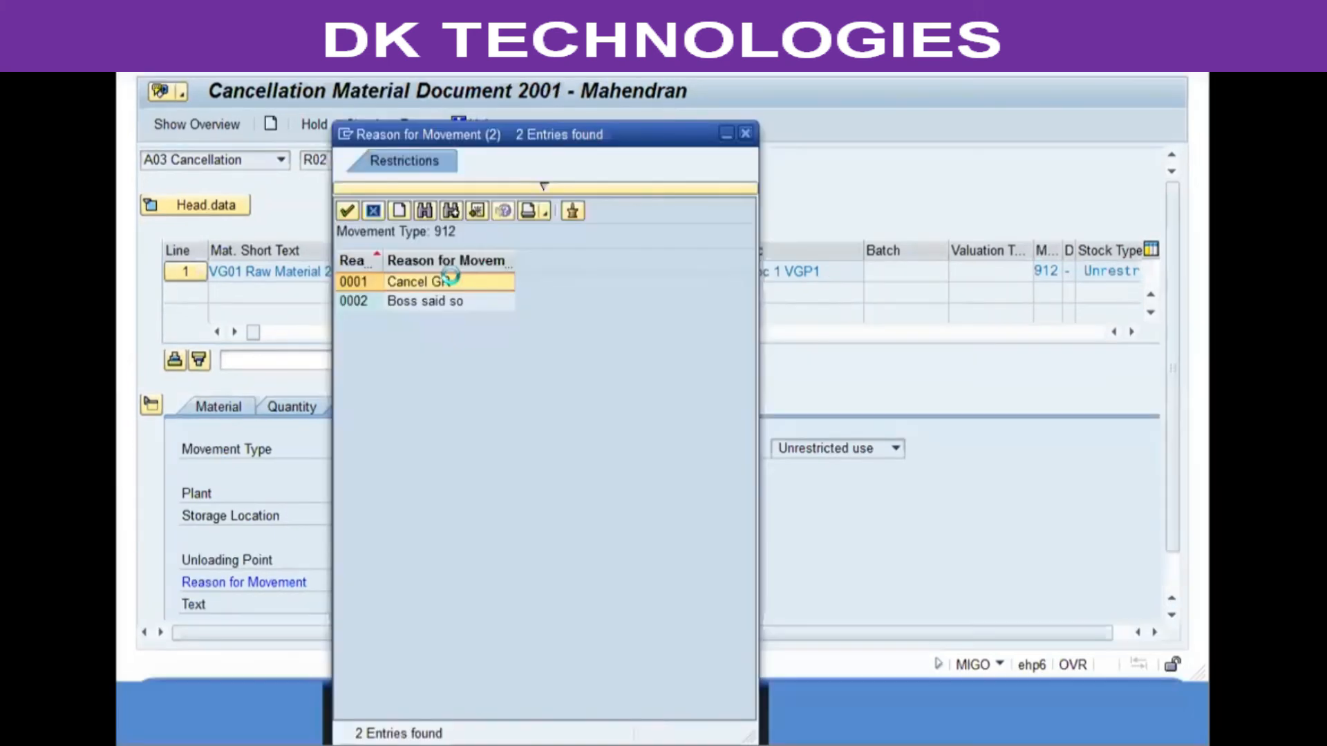
pyautogui.doubleClick(484, 360)
pyautogui.scroll(-2, 268, 594)
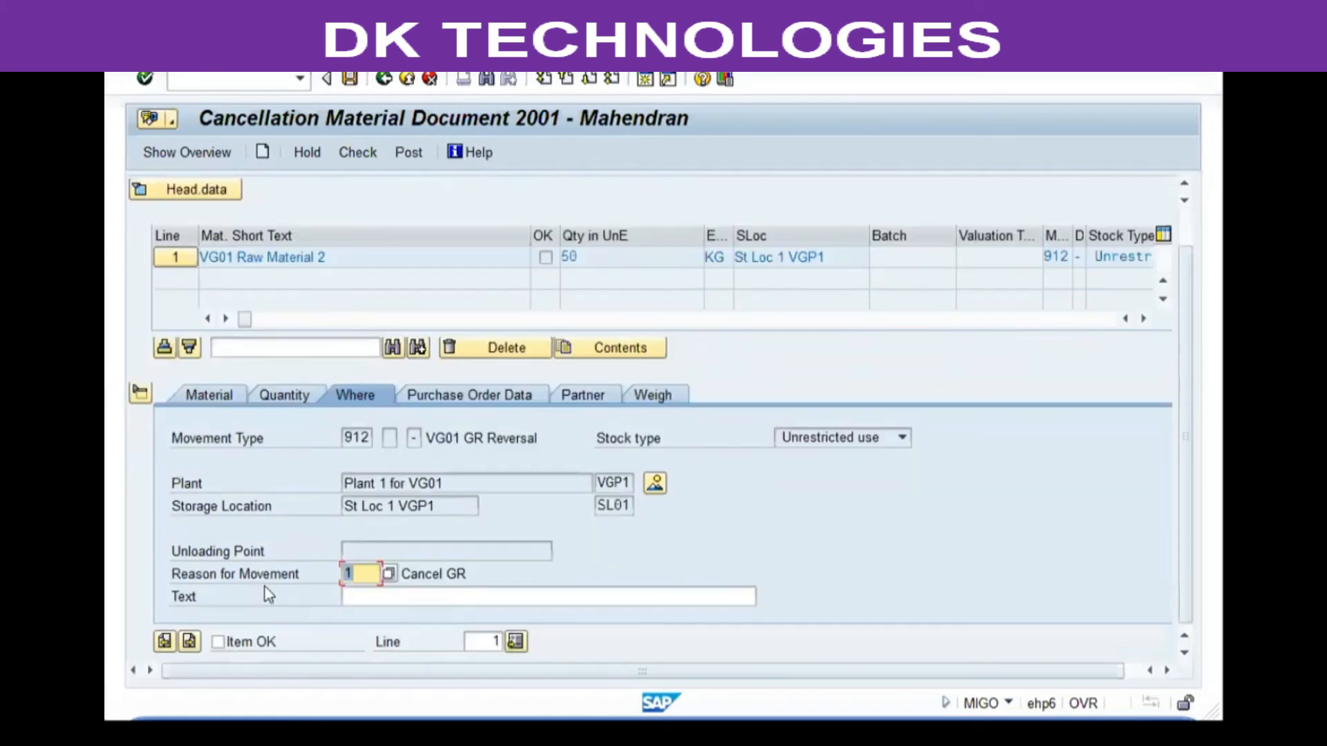
# Mark the cancellation item as OK, then check and post the goods receipt reversal
pyautogui.click(254, 644)
pyautogui.click(355, 154)
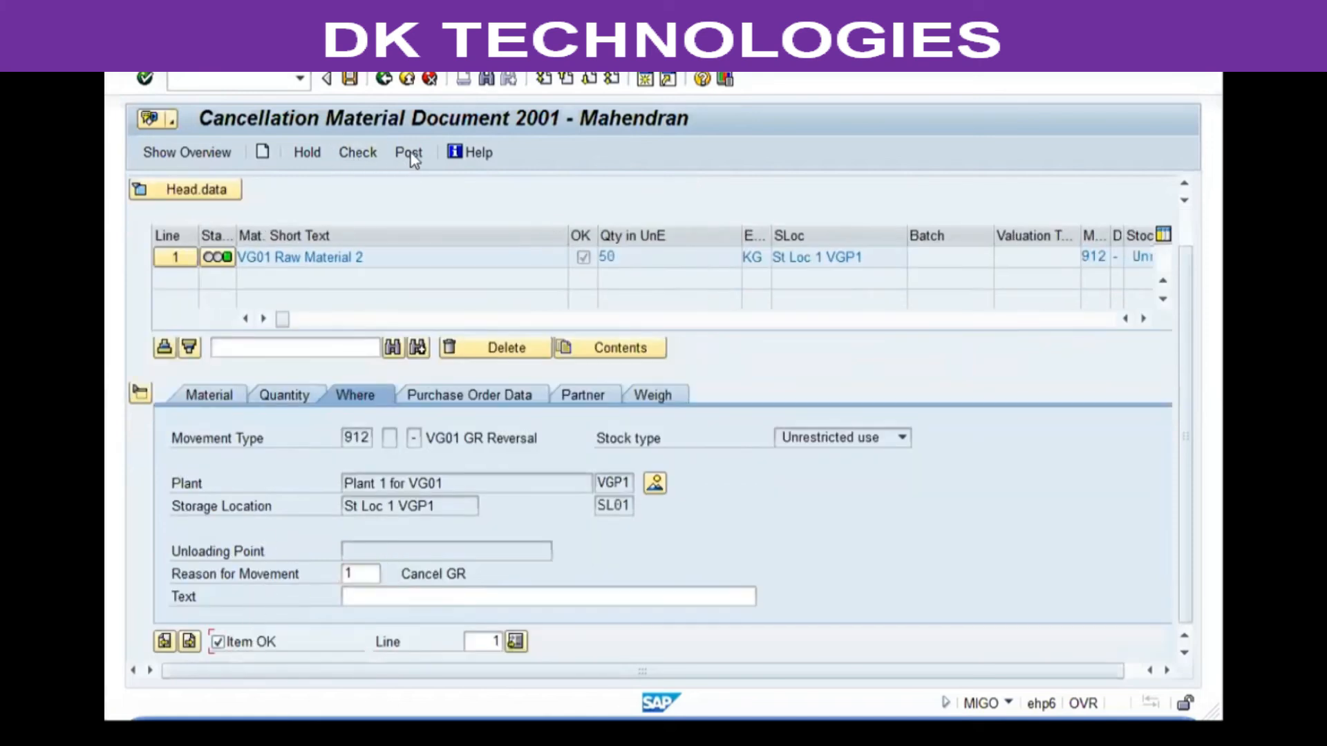
pyautogui.click(410, 152)
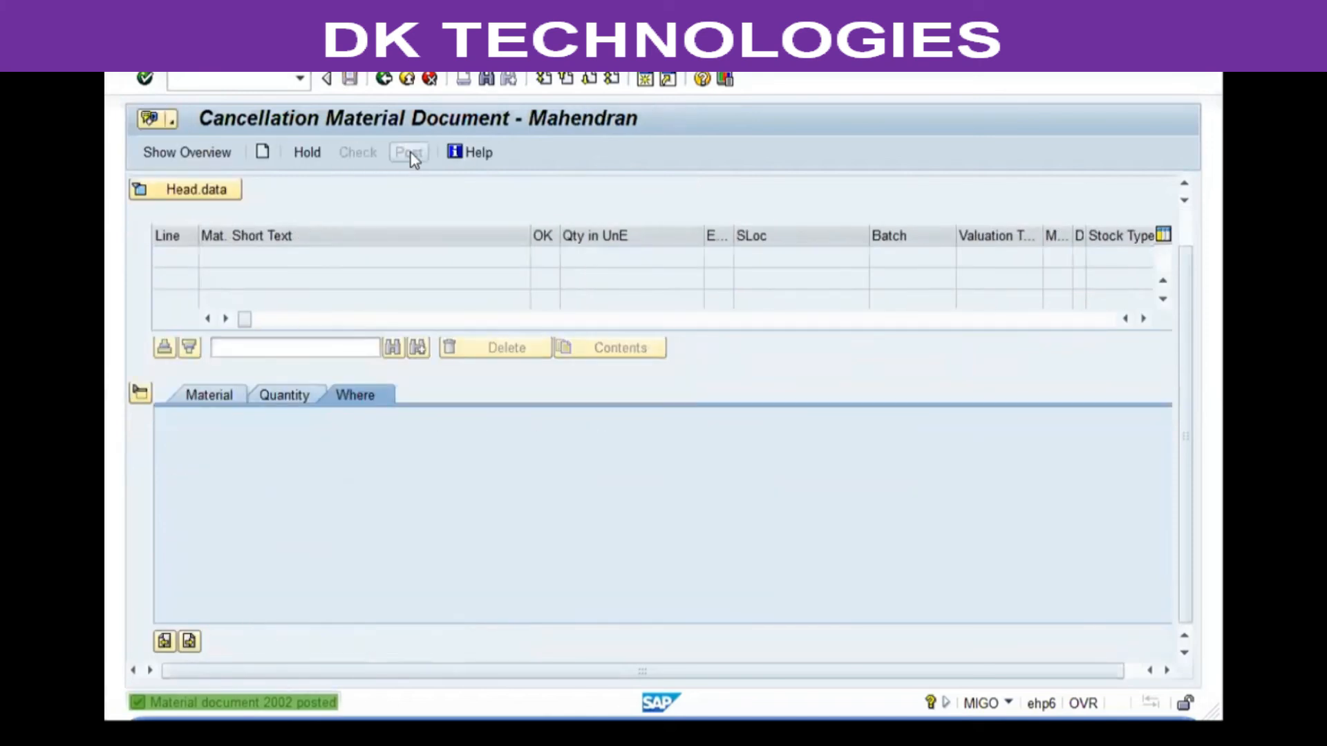
# Switch to the Goods Receipt action and load the purchase order for VG01 Raw Material 2
pyautogui.click(273, 188)
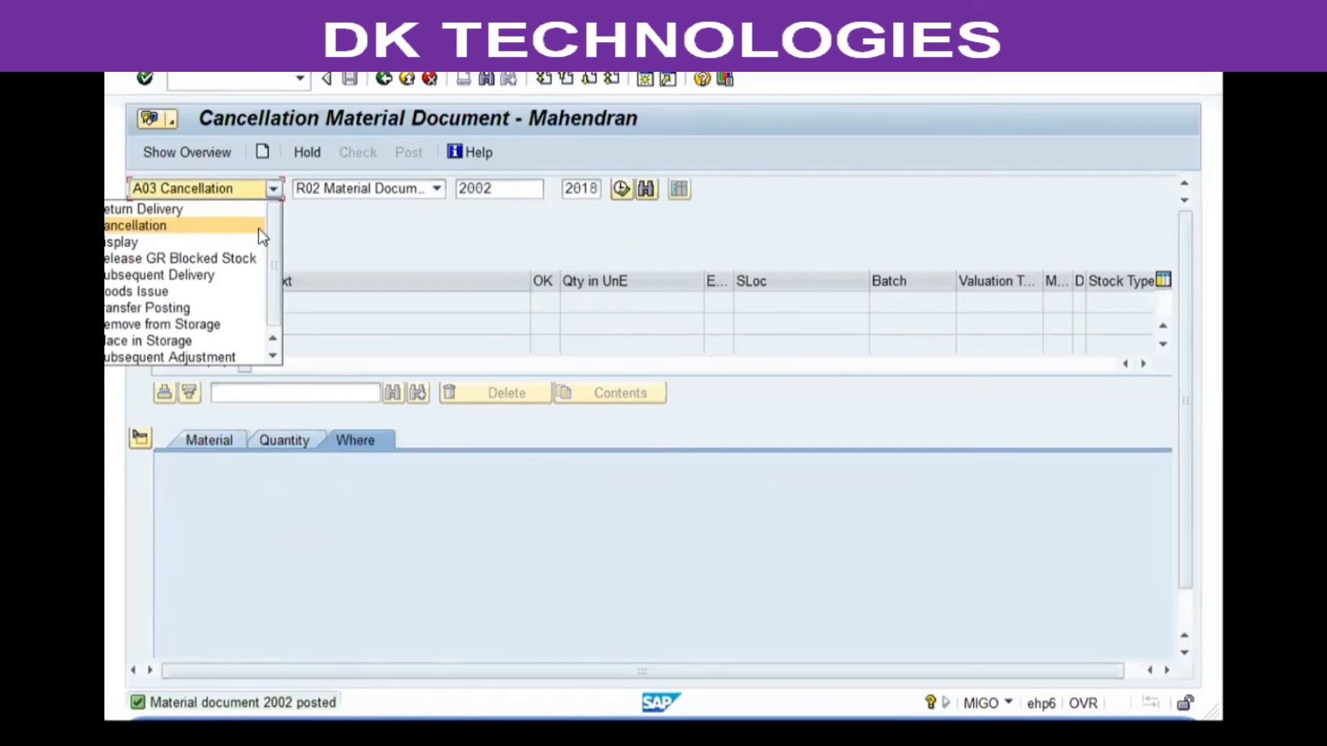
pyautogui.click(172, 205)
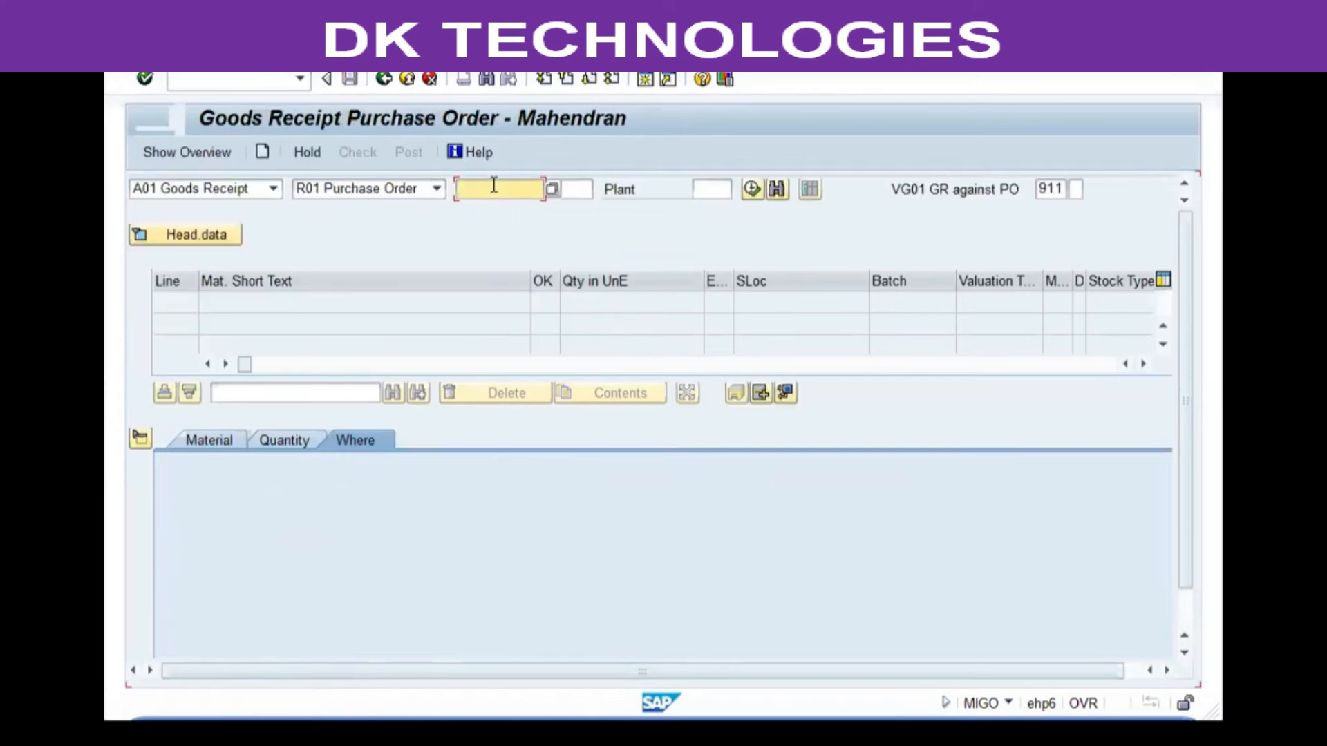
pyautogui.write('1')
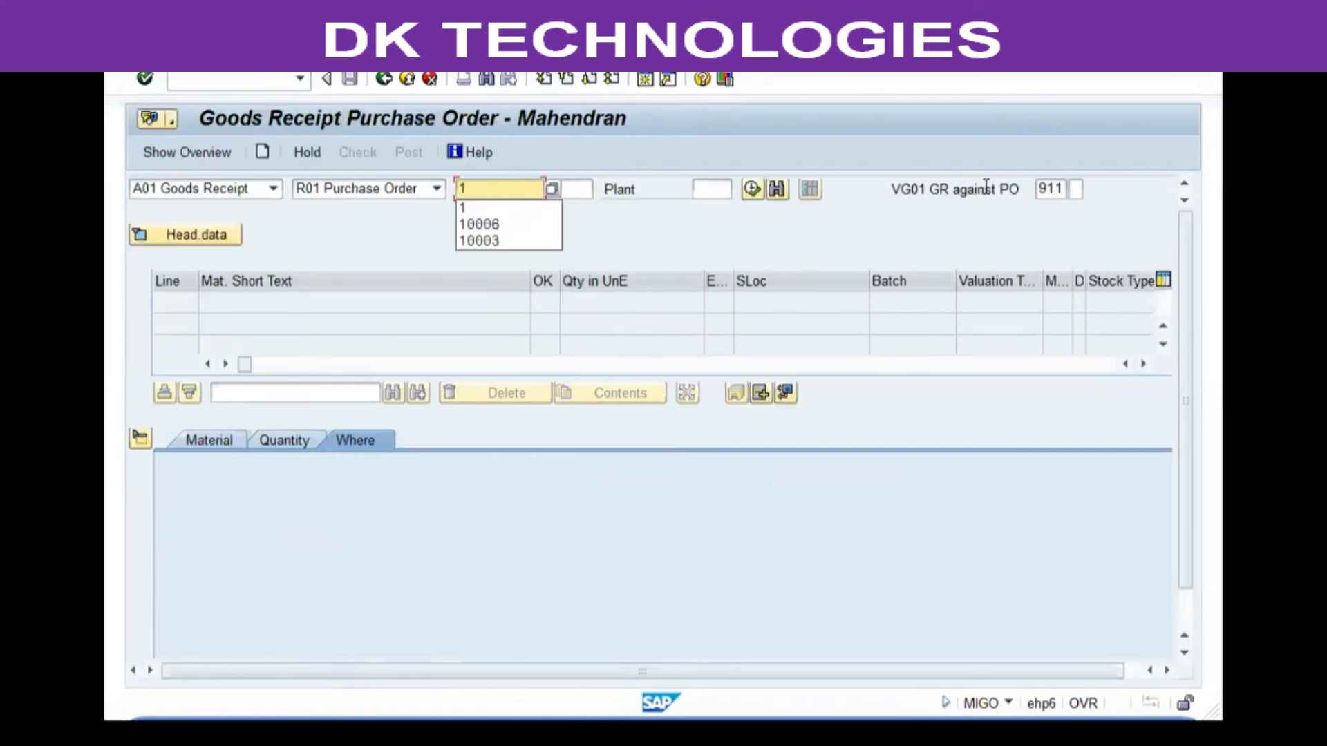
pyautogui.press('Return')
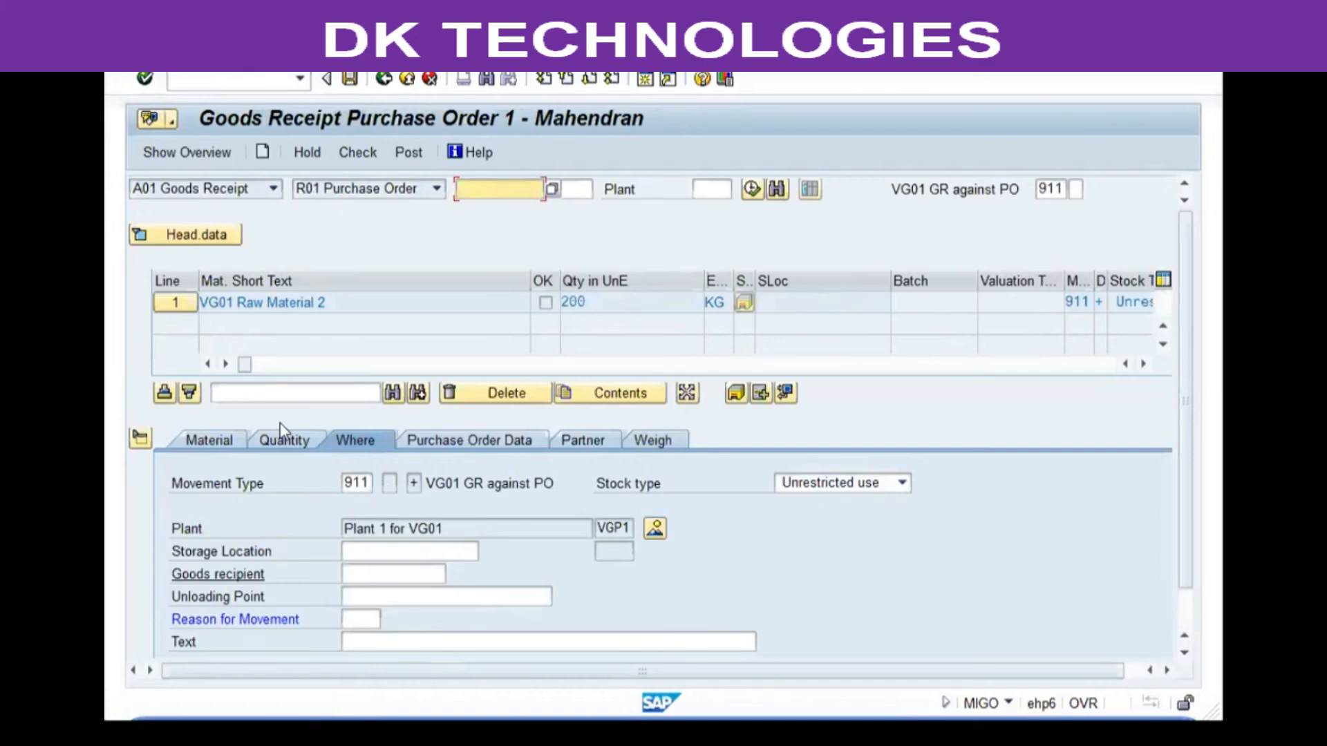
# Set the item's quantity in unit of entry to 50 KG
pyautogui.click(282, 439)
pyautogui.write('5')
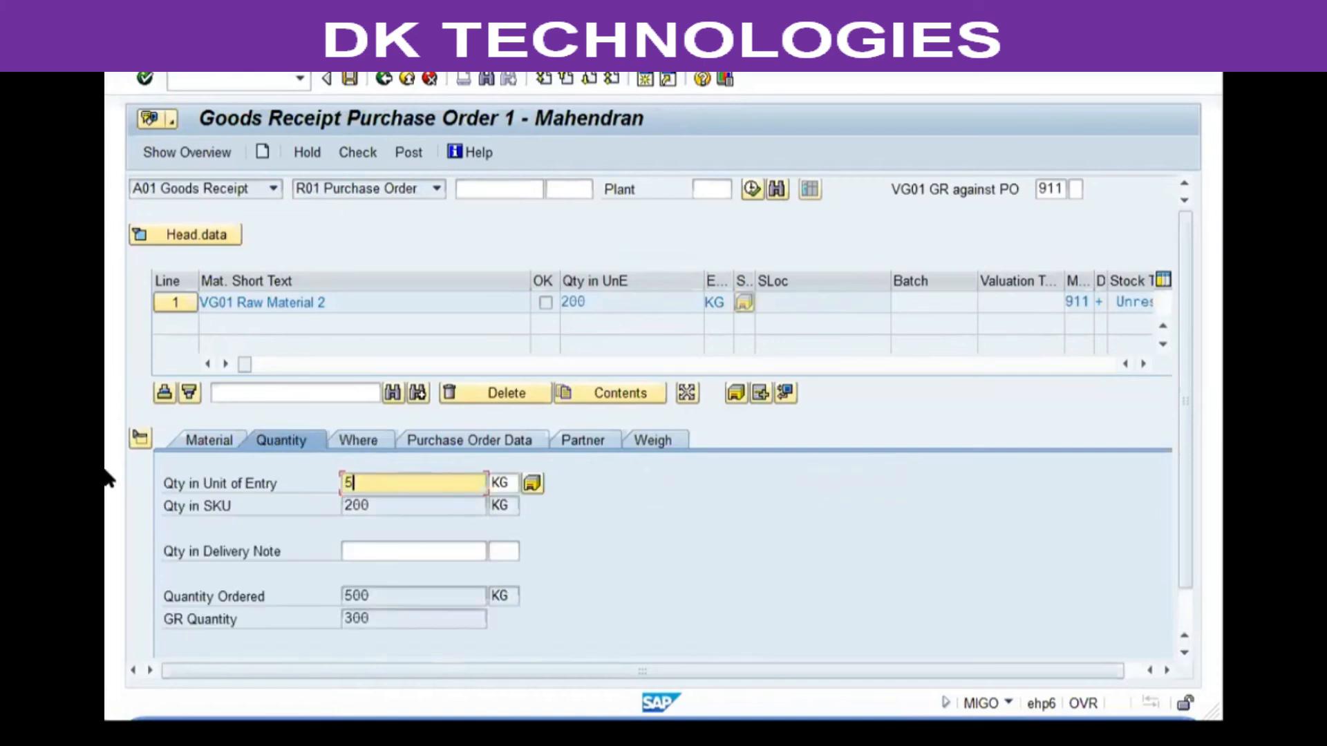
pyautogui.write('0')
pyautogui.press('Return')
# Assign reason for movement 1 Receiving Stock to the item and set its stock type to 3 Blocked stock
pyautogui.click(358, 440)
pyautogui.click(361, 619)
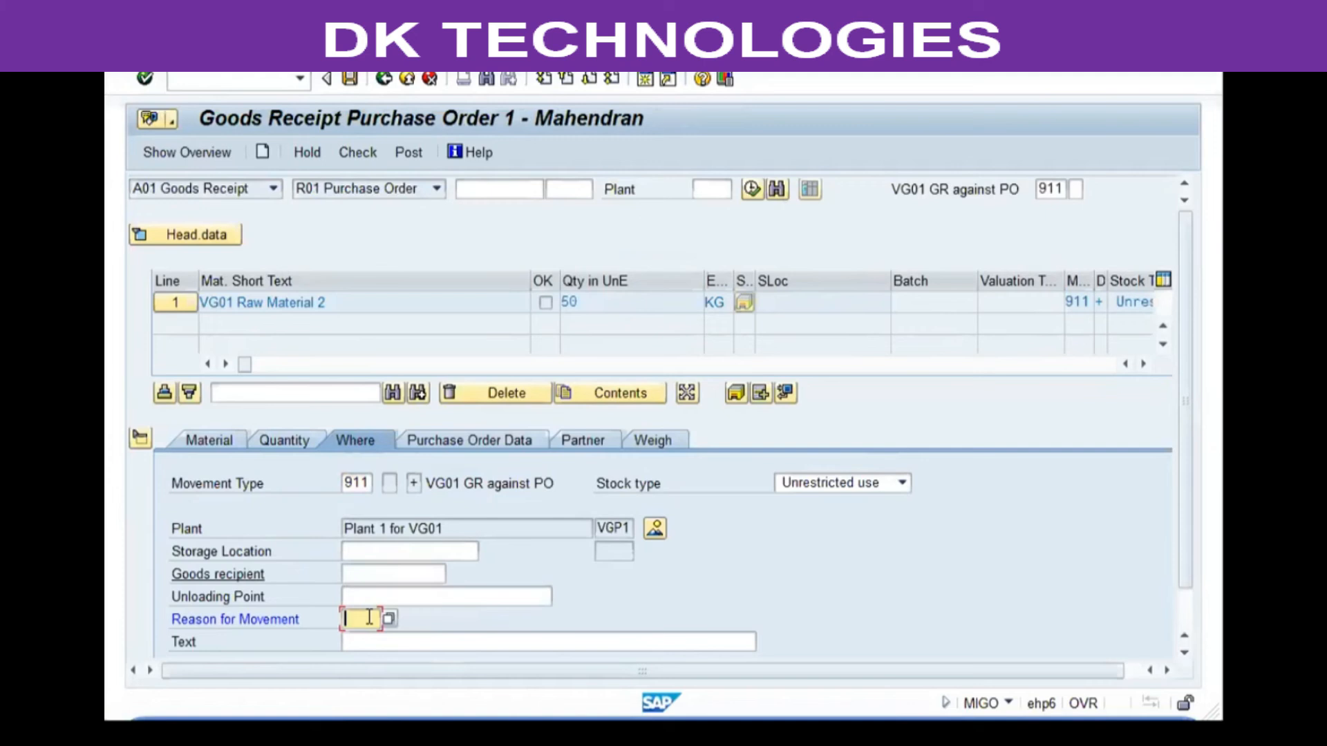
pyautogui.click(361, 637)
pyautogui.press('Return')
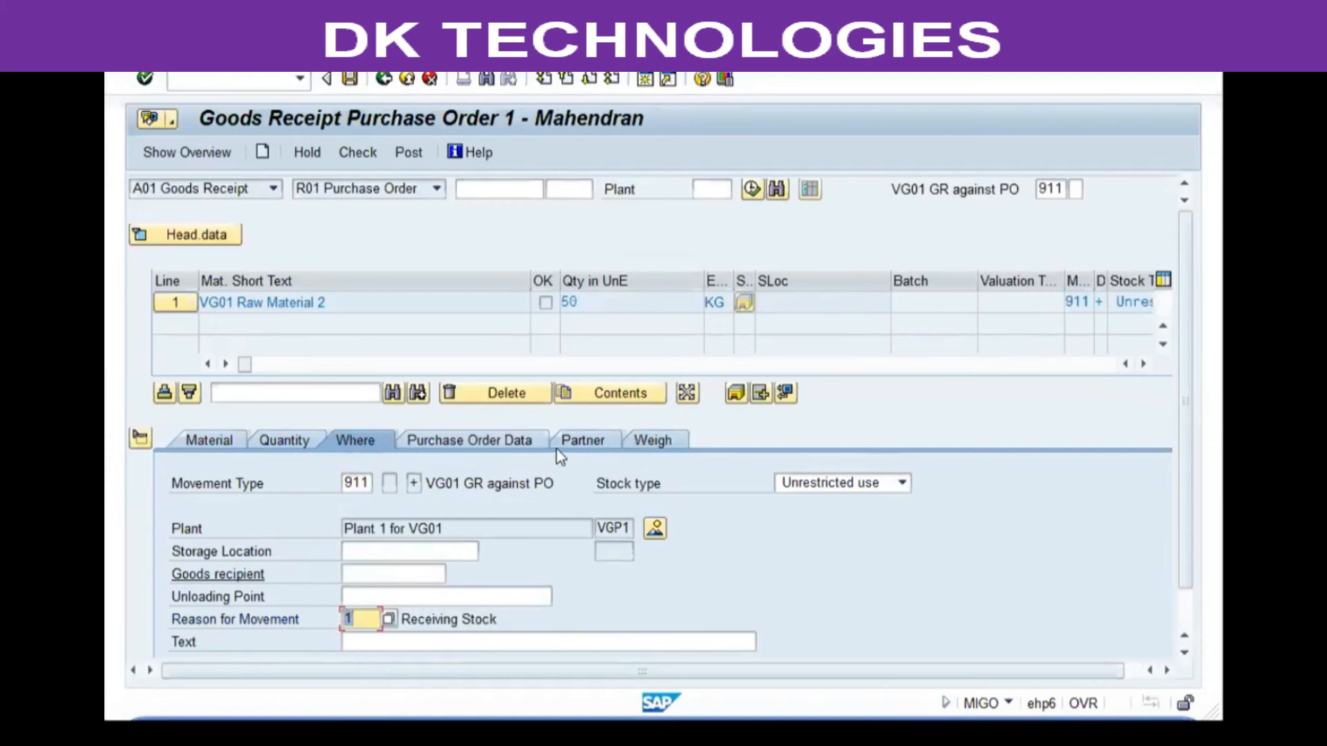
pyautogui.click(844, 483)
pyautogui.click(807, 520)
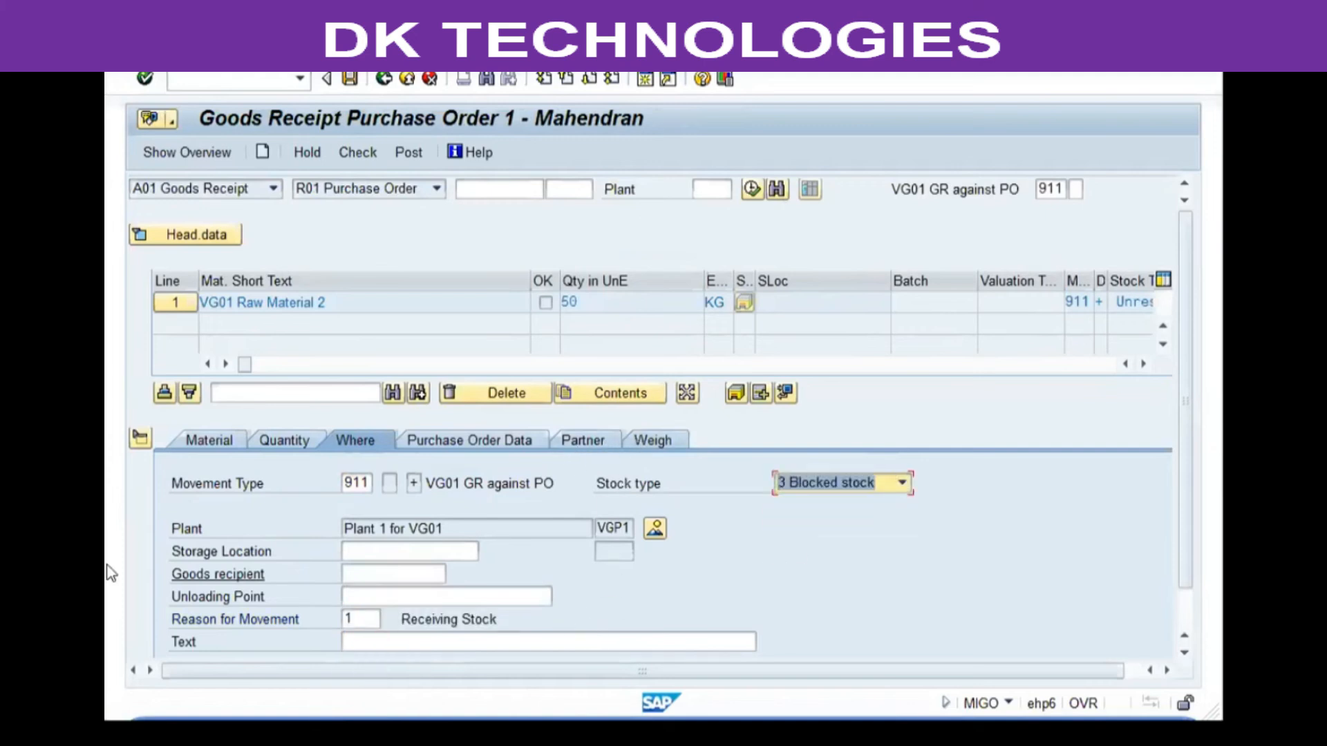
# Mark the item as OK and check the goods receipt with the storage location left empty
pyautogui.press('F4')
pyautogui.click(228, 596)
pyautogui.click(230, 640)
pyautogui.click(351, 142)
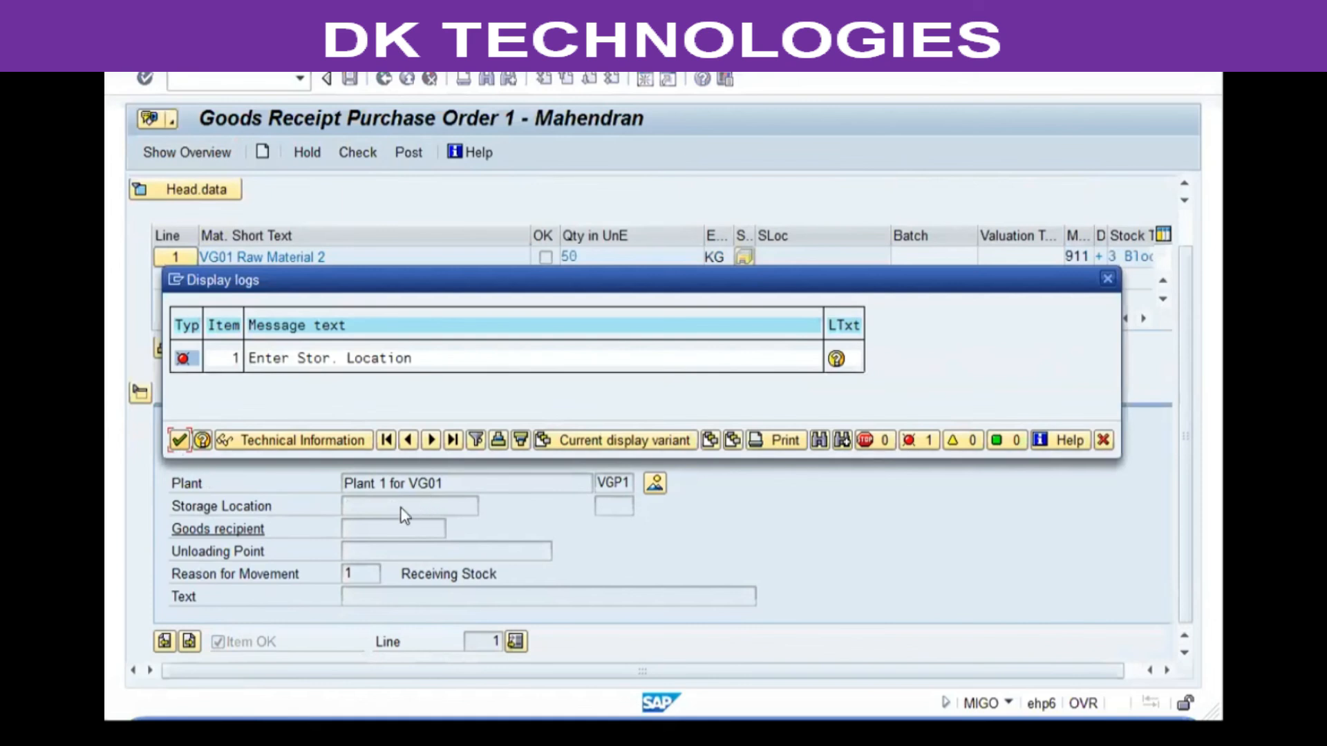
# Close the check log and set the item's storage location to St Loc 1 VGP1 (SL01)
pyautogui.click(181, 439)
pyautogui.write('s')
pyautogui.click(428, 523)
pyautogui.press('Return')
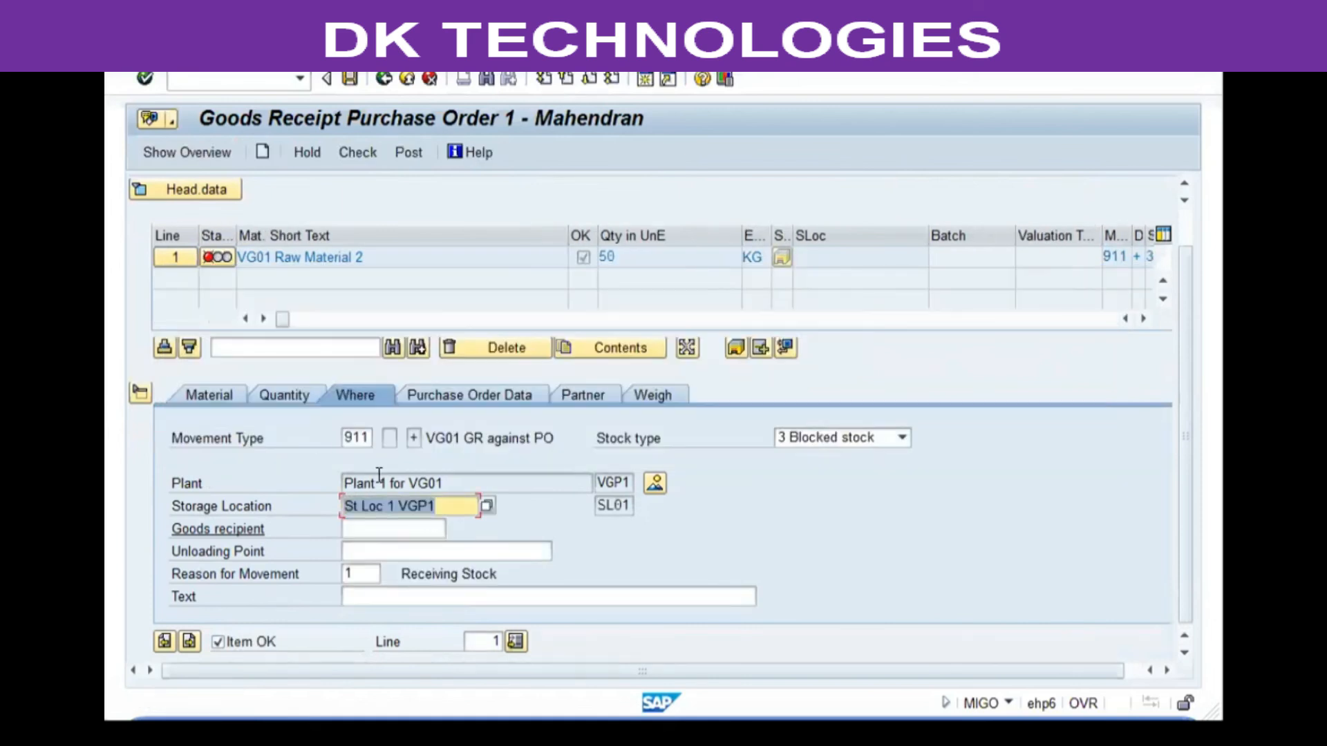
# Check the blocked-stock goods receipt again and post it
pyautogui.click(357, 152)
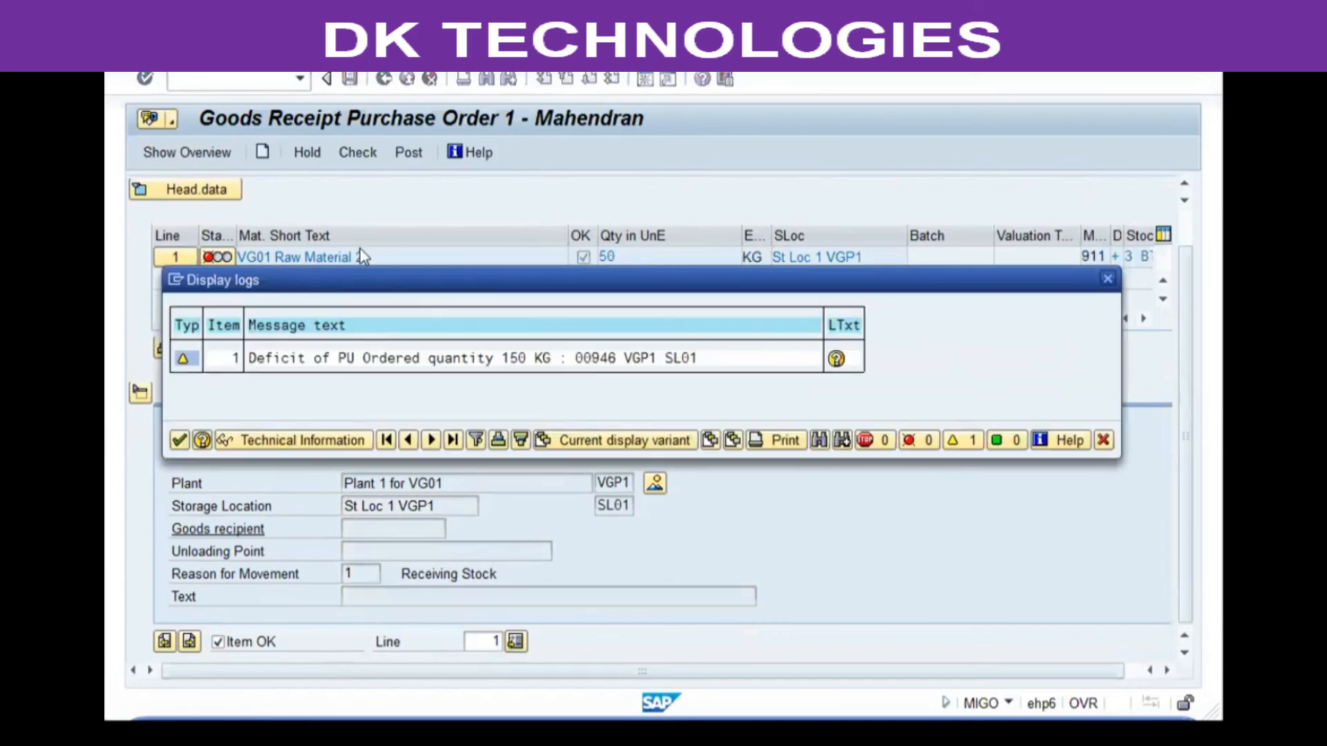
pyautogui.click(179, 440)
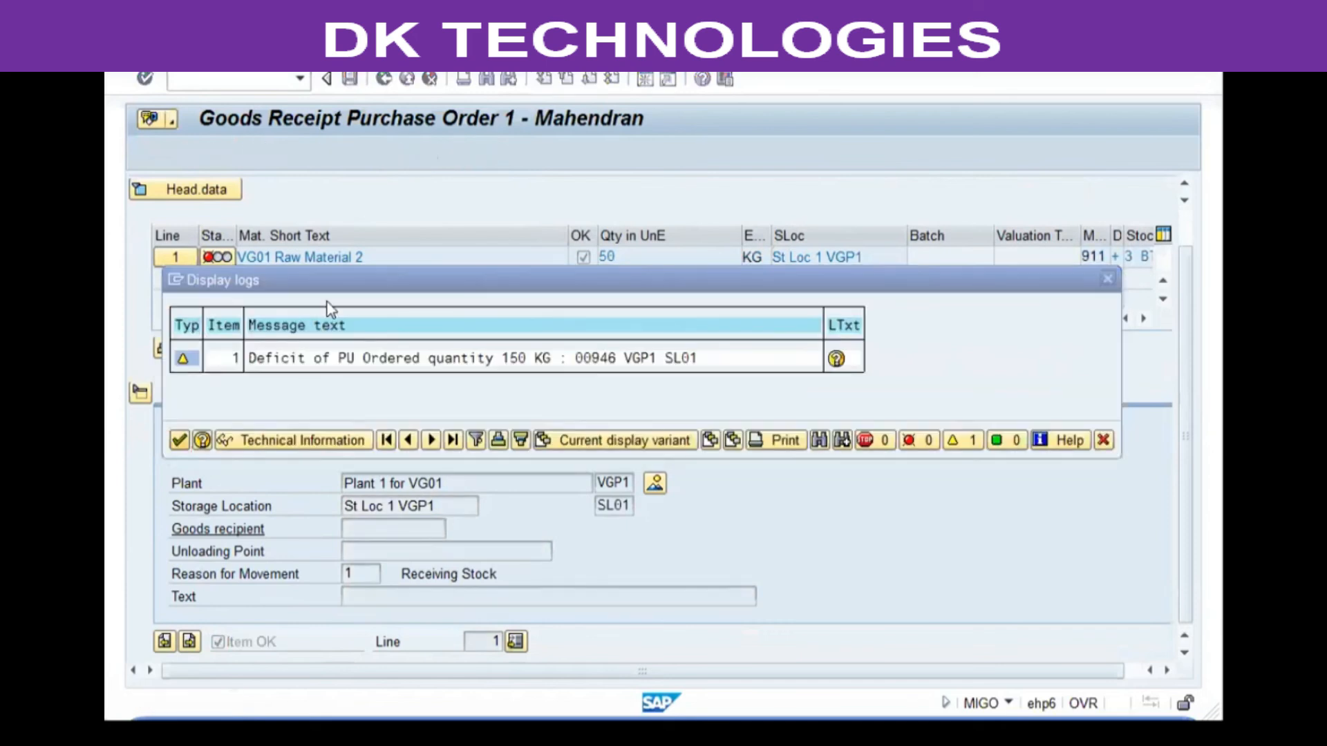
pyautogui.click(409, 154)
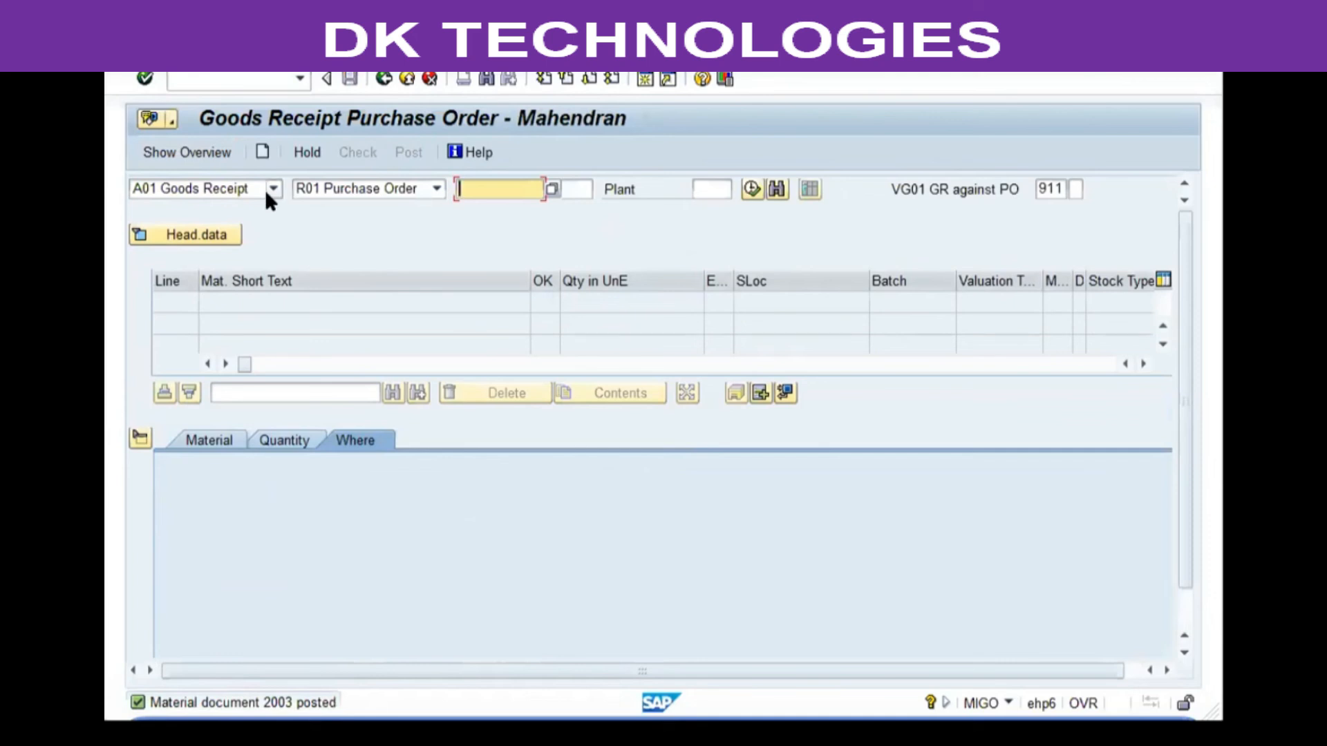
# Switch to the Return Delivery action and load material document 2003
pyautogui.click(271, 189)
pyautogui.click(232, 226)
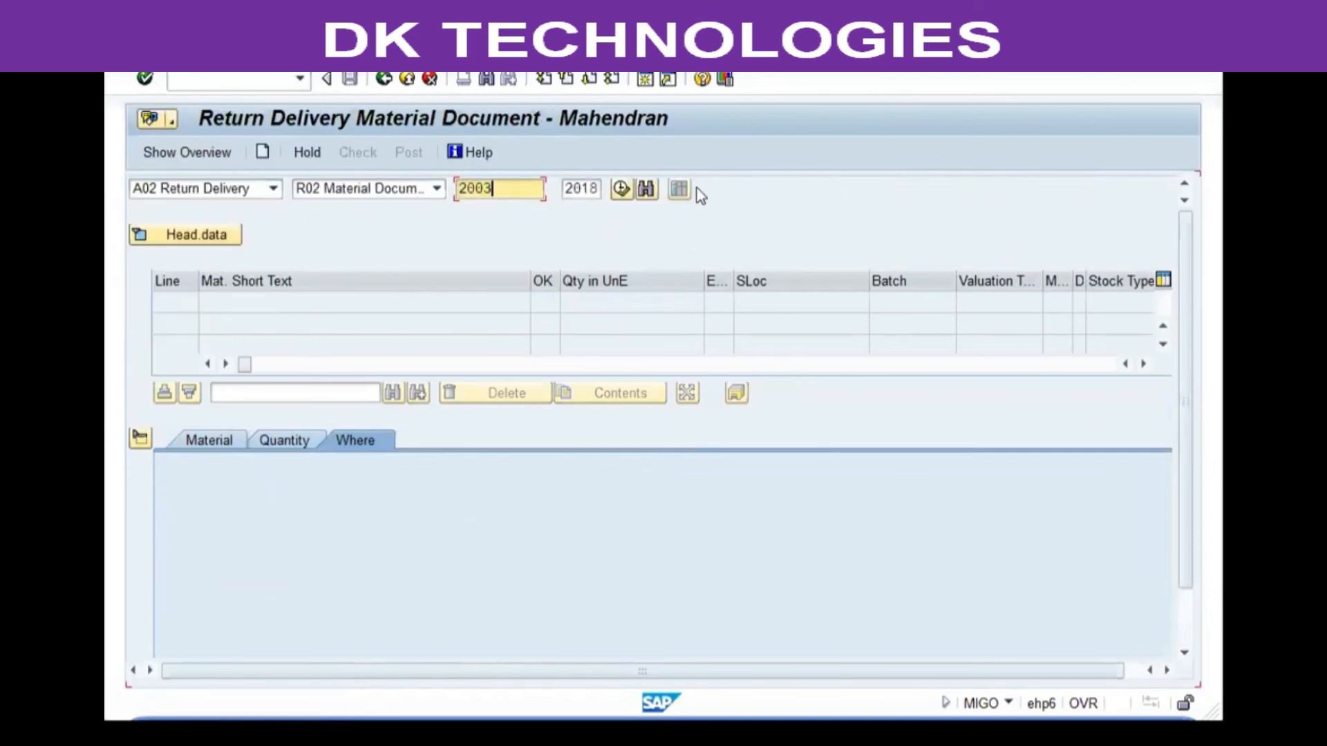
pyautogui.press('Return')
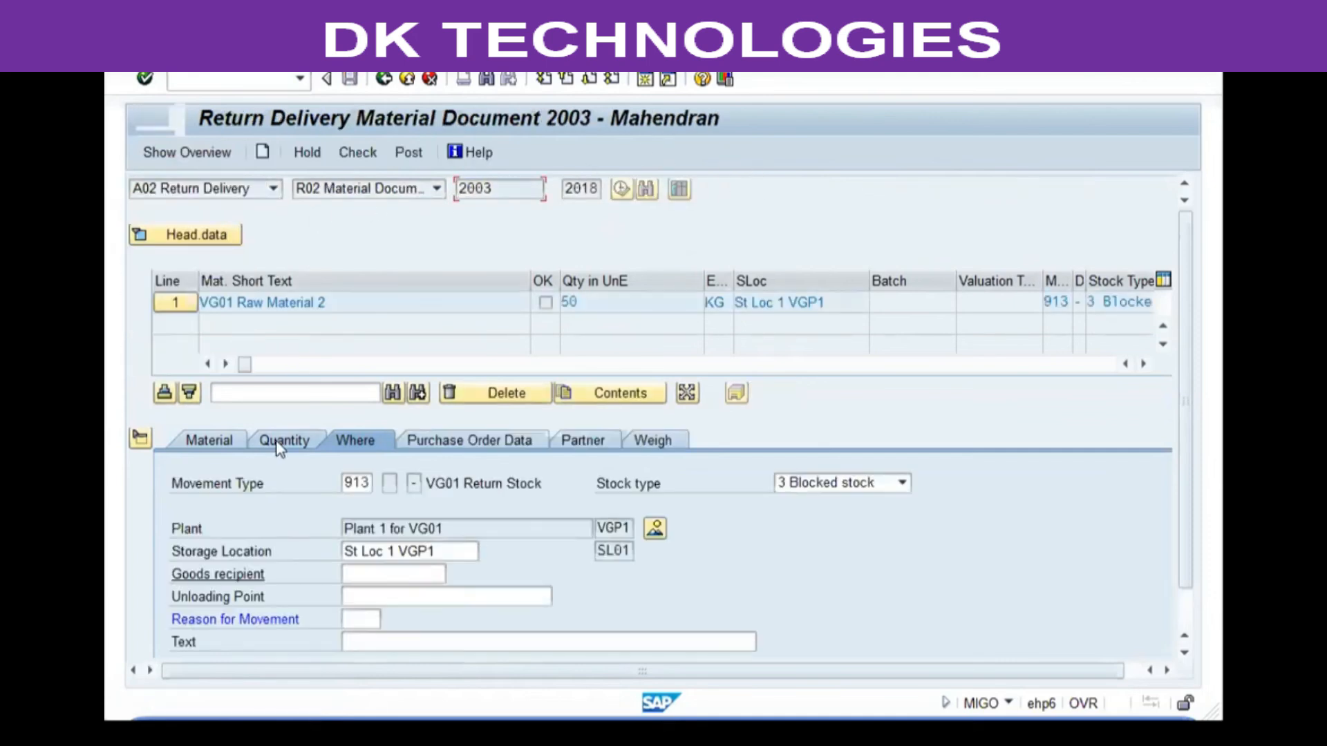
# Assign reason for movement 0001 Return Delivery to the item with movement type 913
pyautogui.click(353, 483)
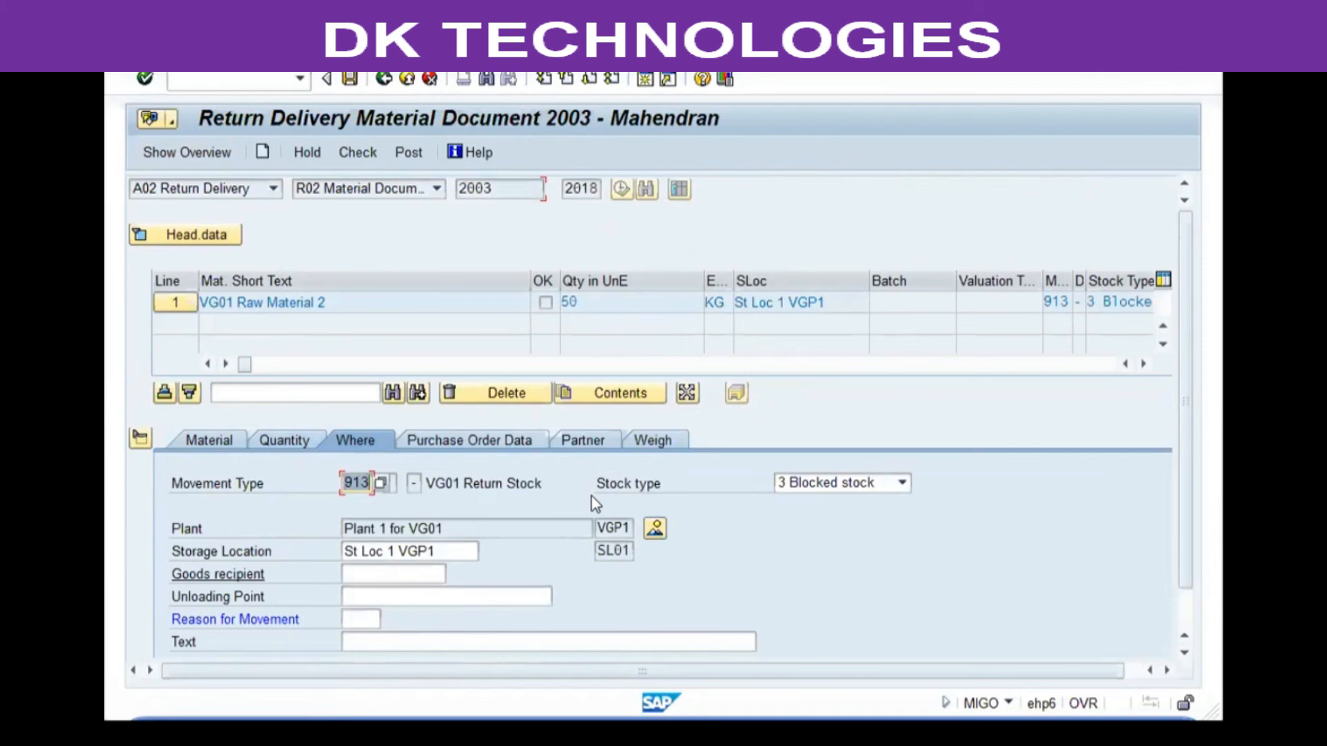
pyautogui.click(345, 620)
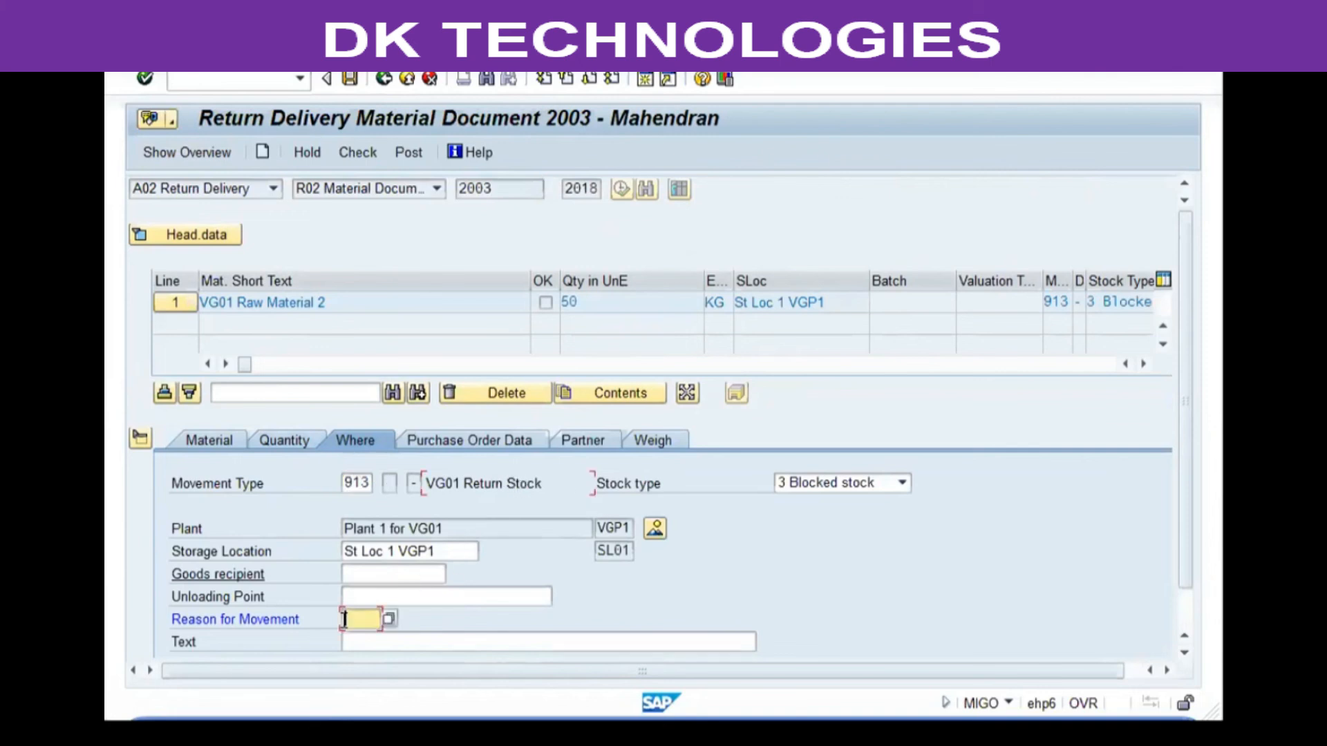
pyautogui.click(390, 618)
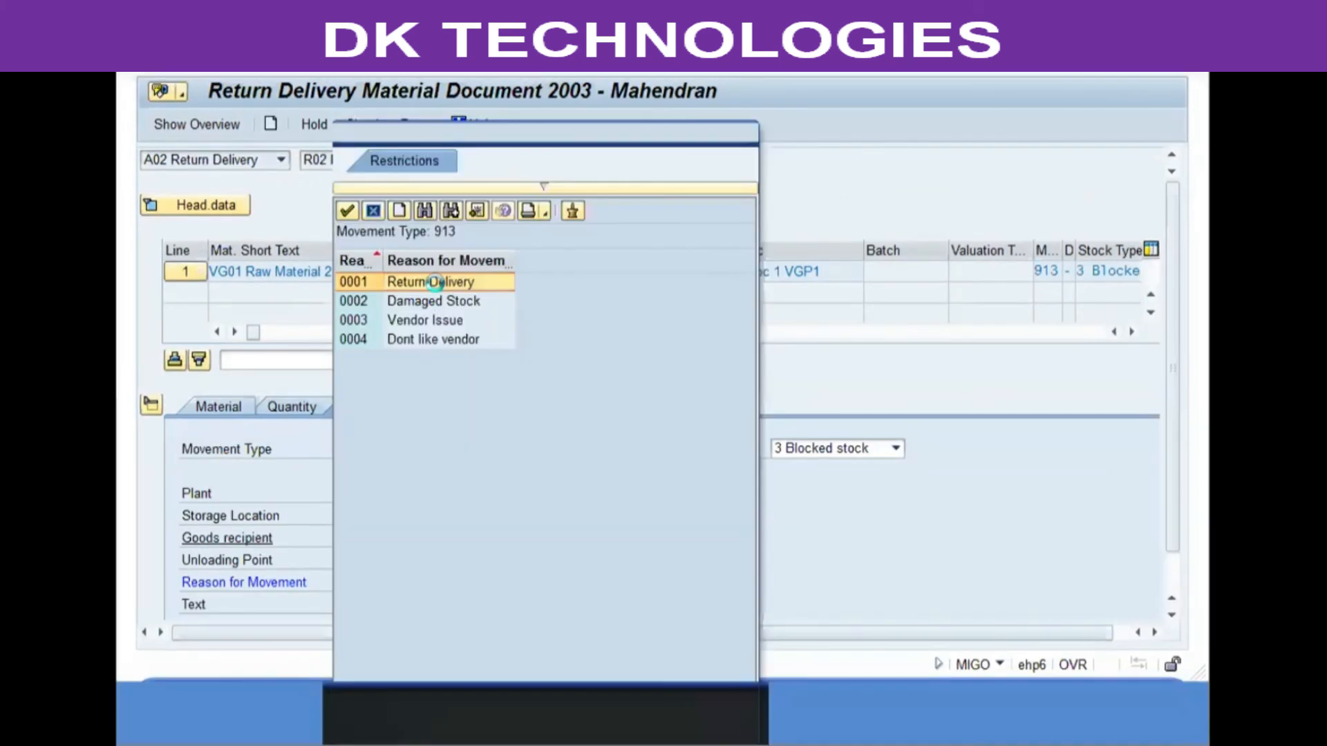
pyautogui.doubleClick(435, 281)
pyautogui.press('Return')
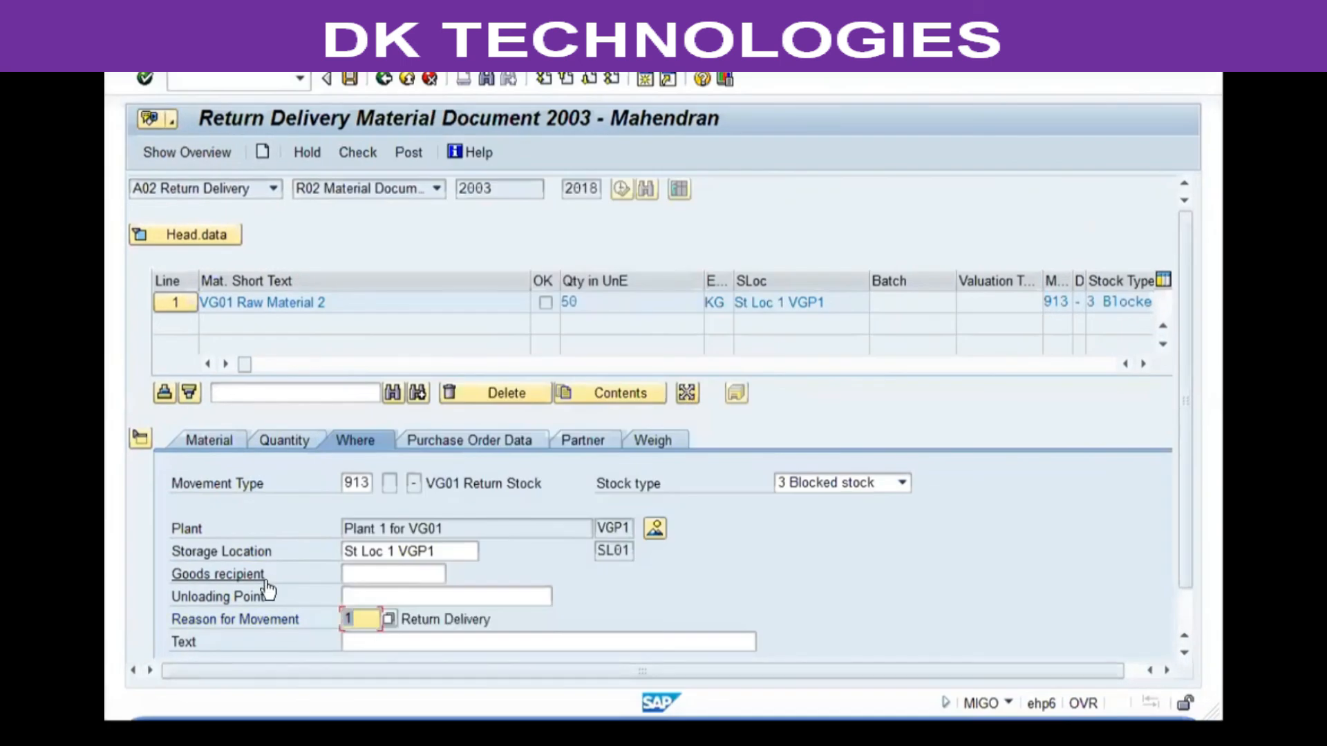
# Mark the return item as OK, then check and post the return delivery
pyautogui.scroll(-1, 264, 586)
pyautogui.click(252, 642)
pyautogui.click(346, 151)
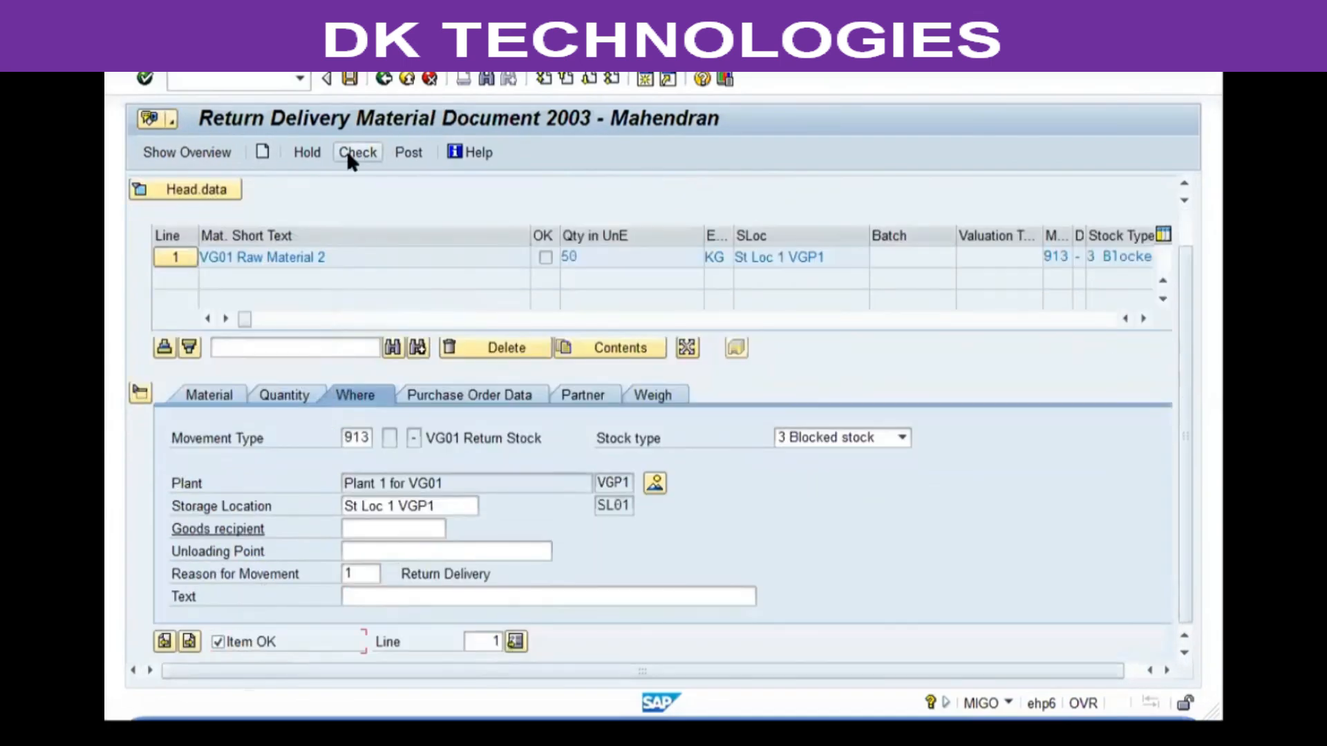
pyautogui.click(406, 151)
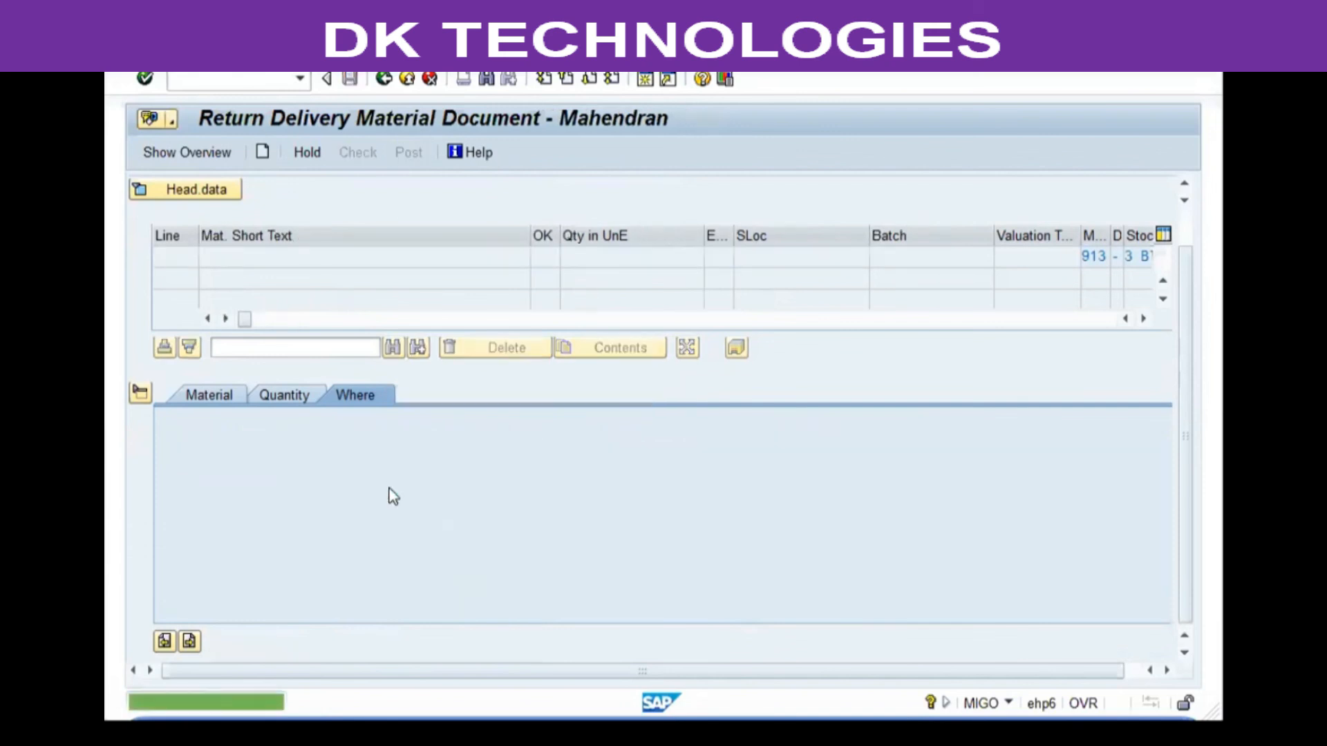
# Switch to the Cancellation action and load material document 2004 of the return delivery
pyautogui.click(264, 195)
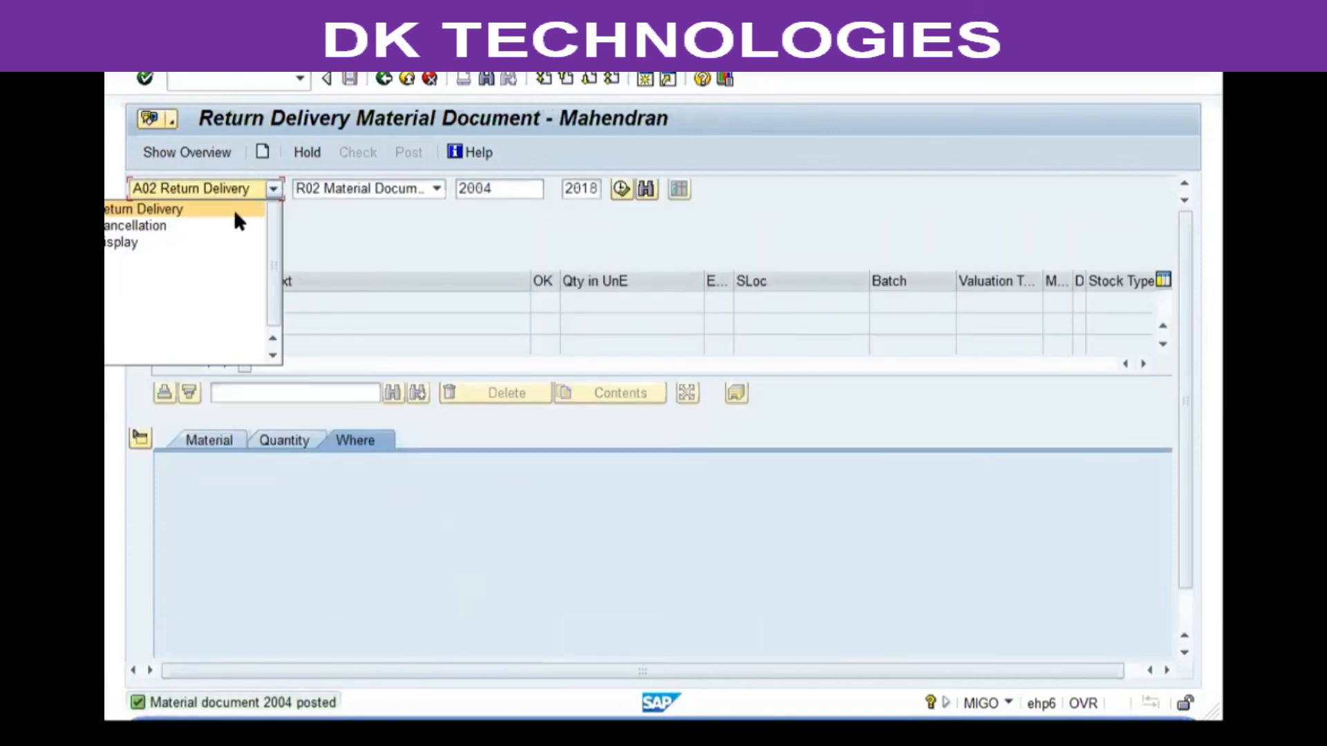
pyautogui.click(200, 225)
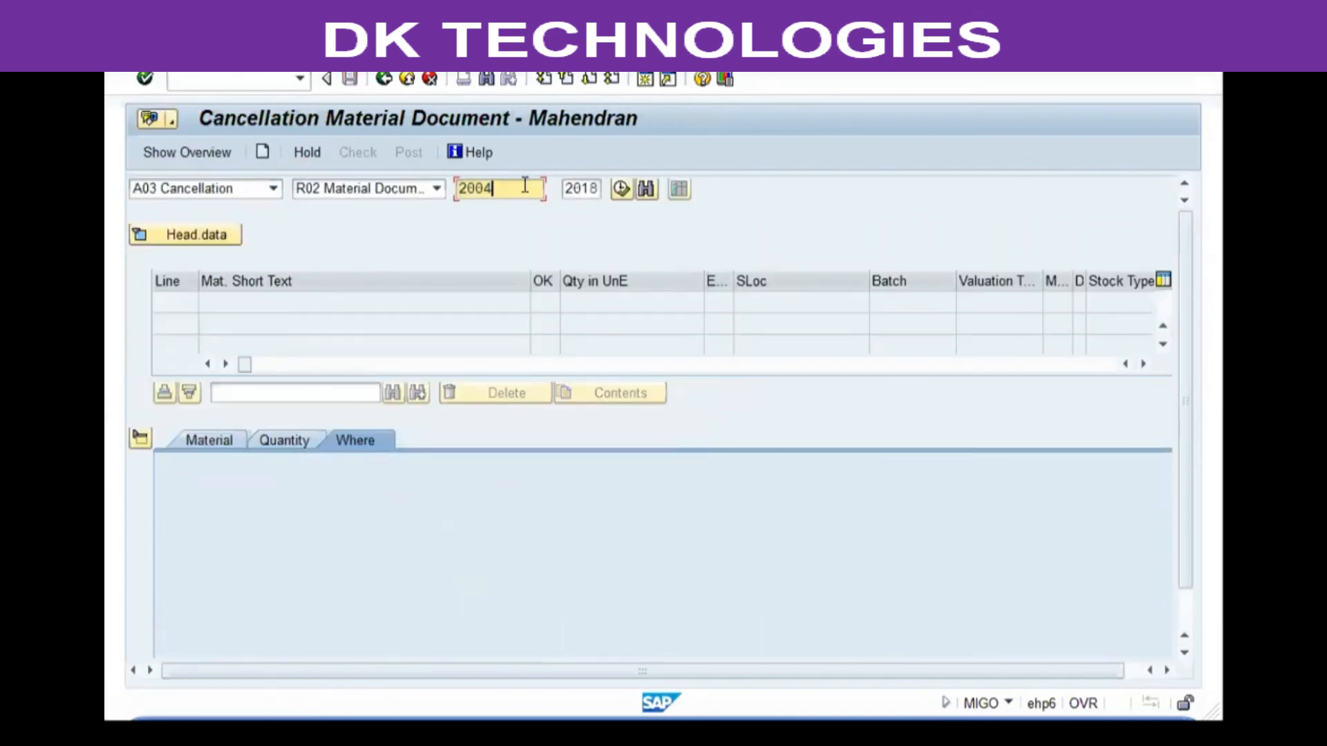
pyautogui.press('Return')
# Assign reason for movement 0001 Cancel Vendor Rtrn to the item with movement type 914
pyautogui.click(373, 634)
pyautogui.click(367, 619)
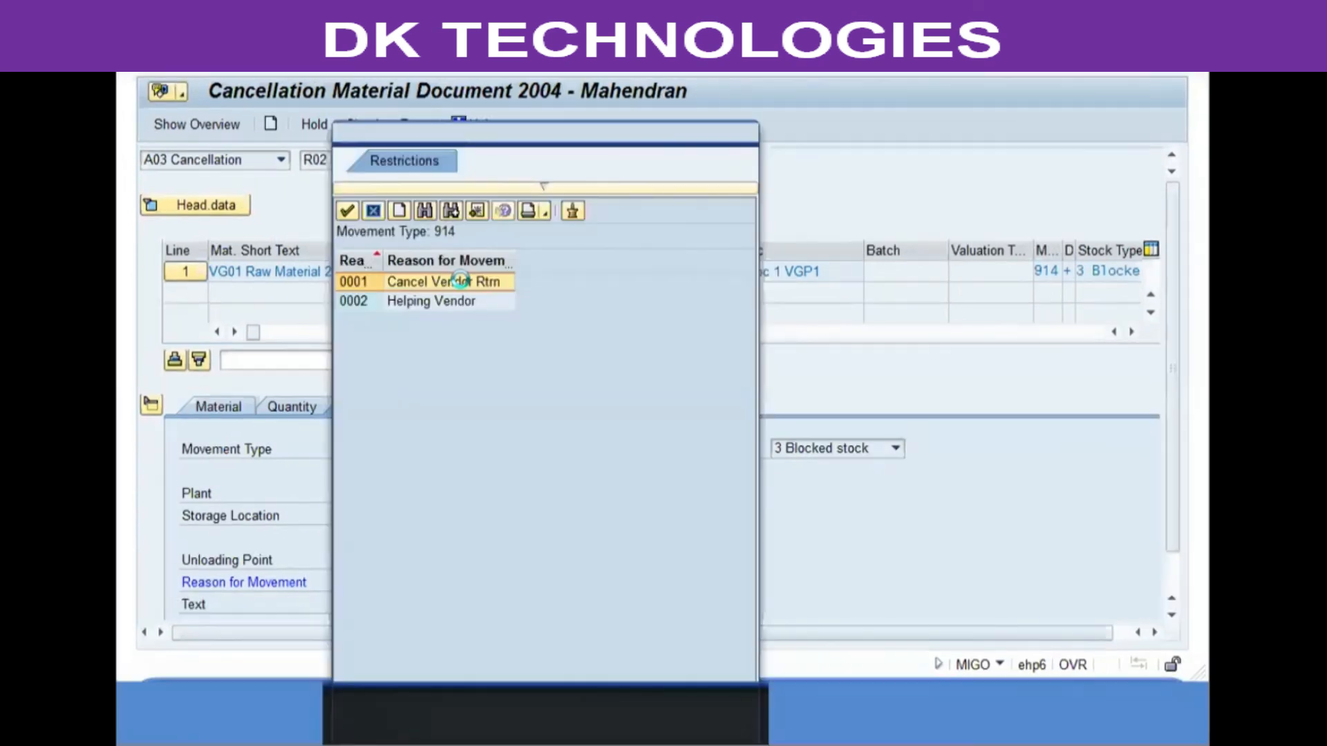
pyautogui.doubleClick(456, 280)
pyautogui.press('Return')
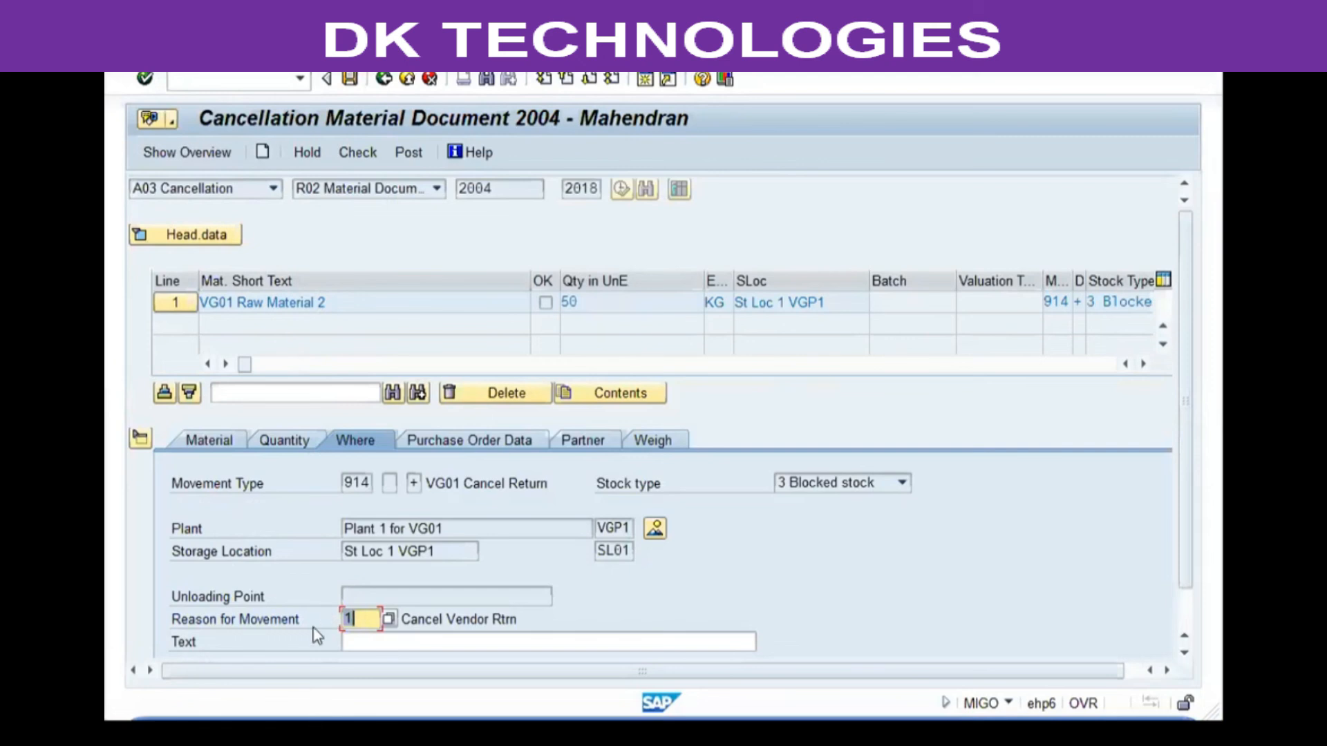
# Mark the item as OK, then check and post the cancellation of the return delivery
pyautogui.scroll(-1, 316, 635)
pyautogui.click(219, 641)
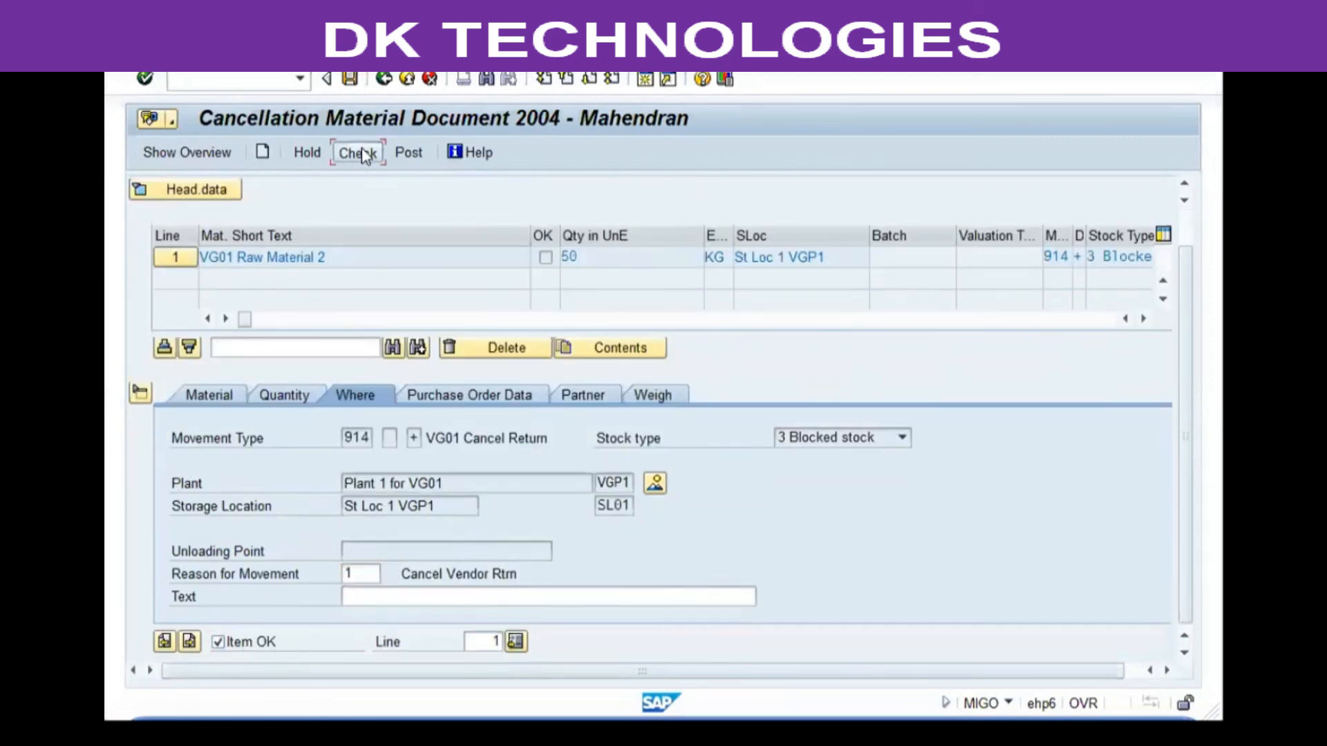
pyautogui.click(412, 152)
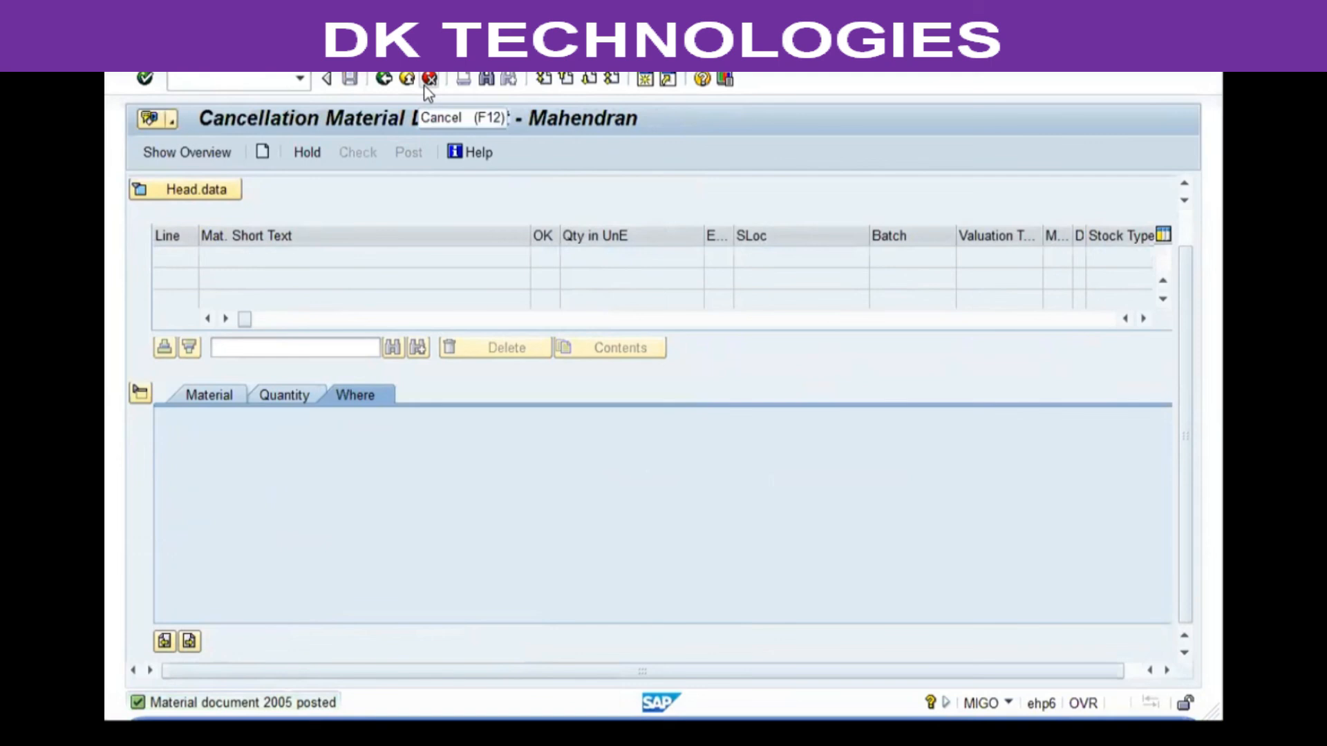
# Keep the Cancellation action and load material document 2003 of the blocked-stock goods receipt
pyautogui.click(273, 187)
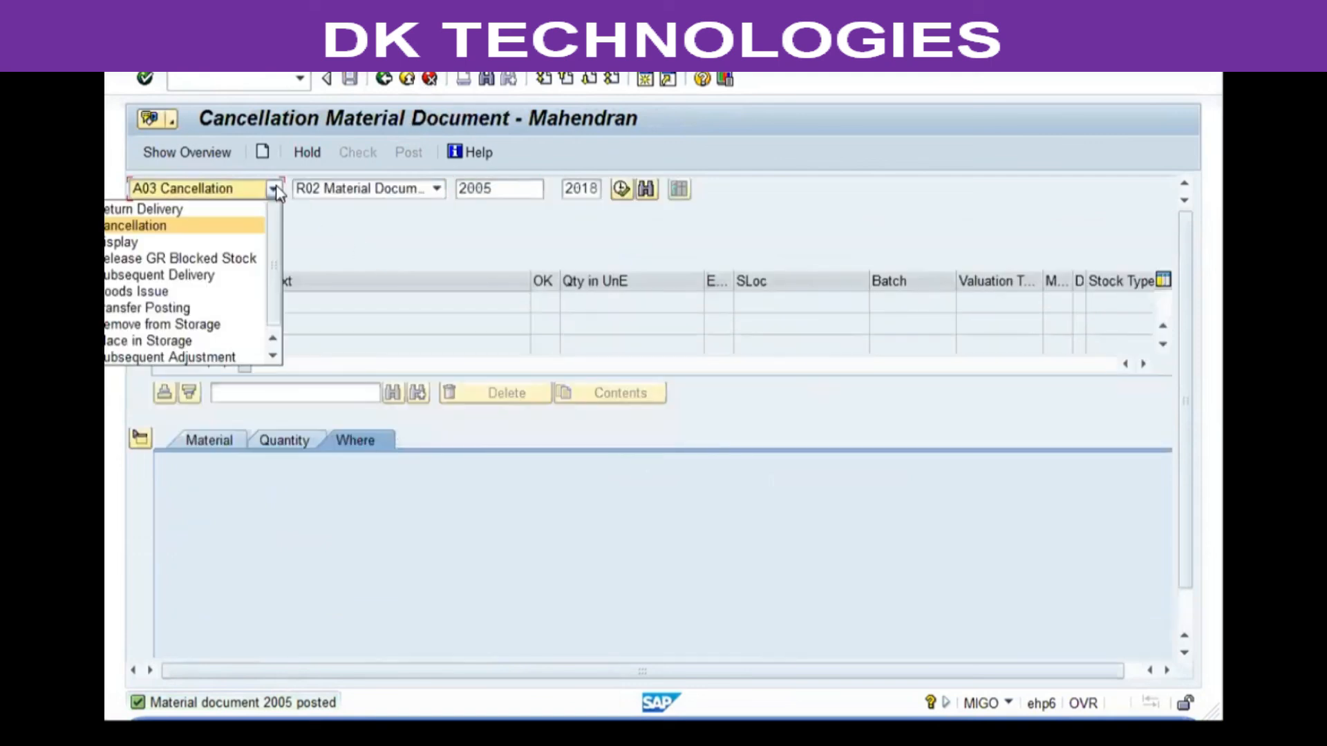
pyautogui.click(250, 225)
pyautogui.click(509, 188)
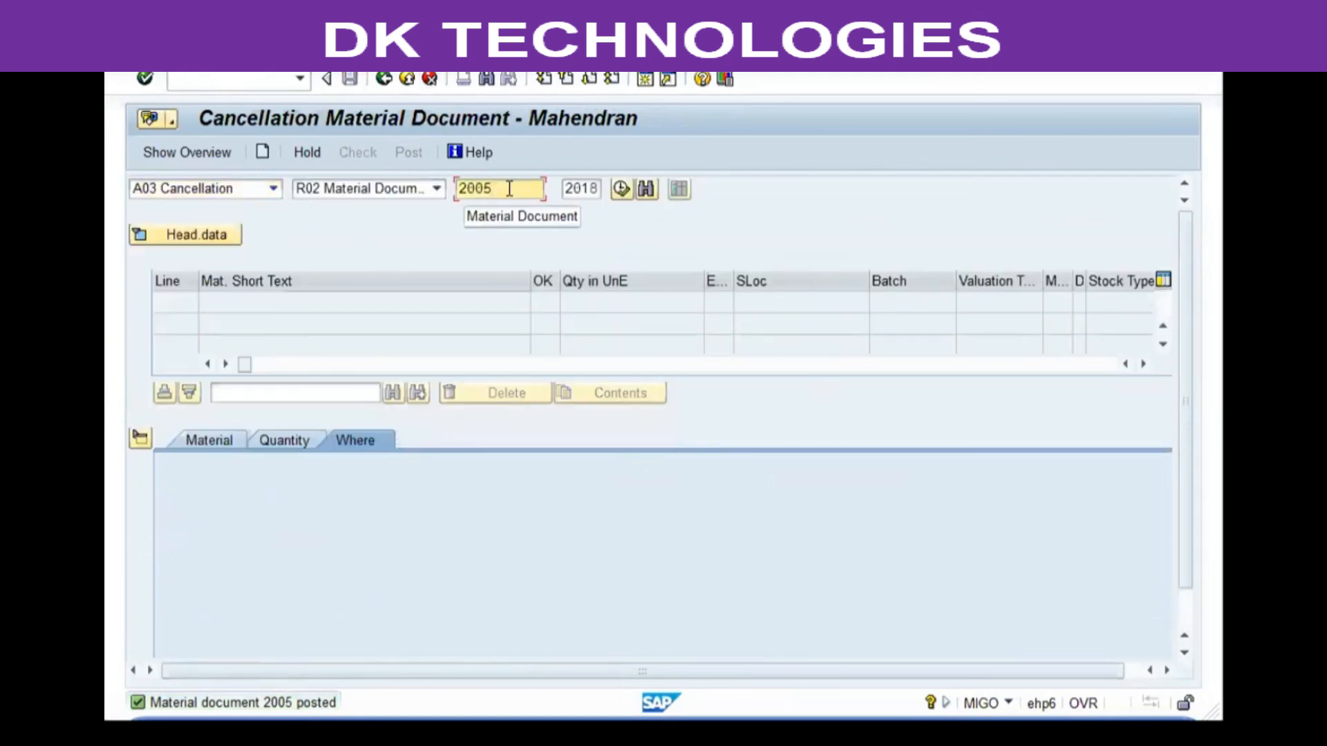
pyautogui.press('BackSpace')
pyautogui.write('3')
pyautogui.press('Return')
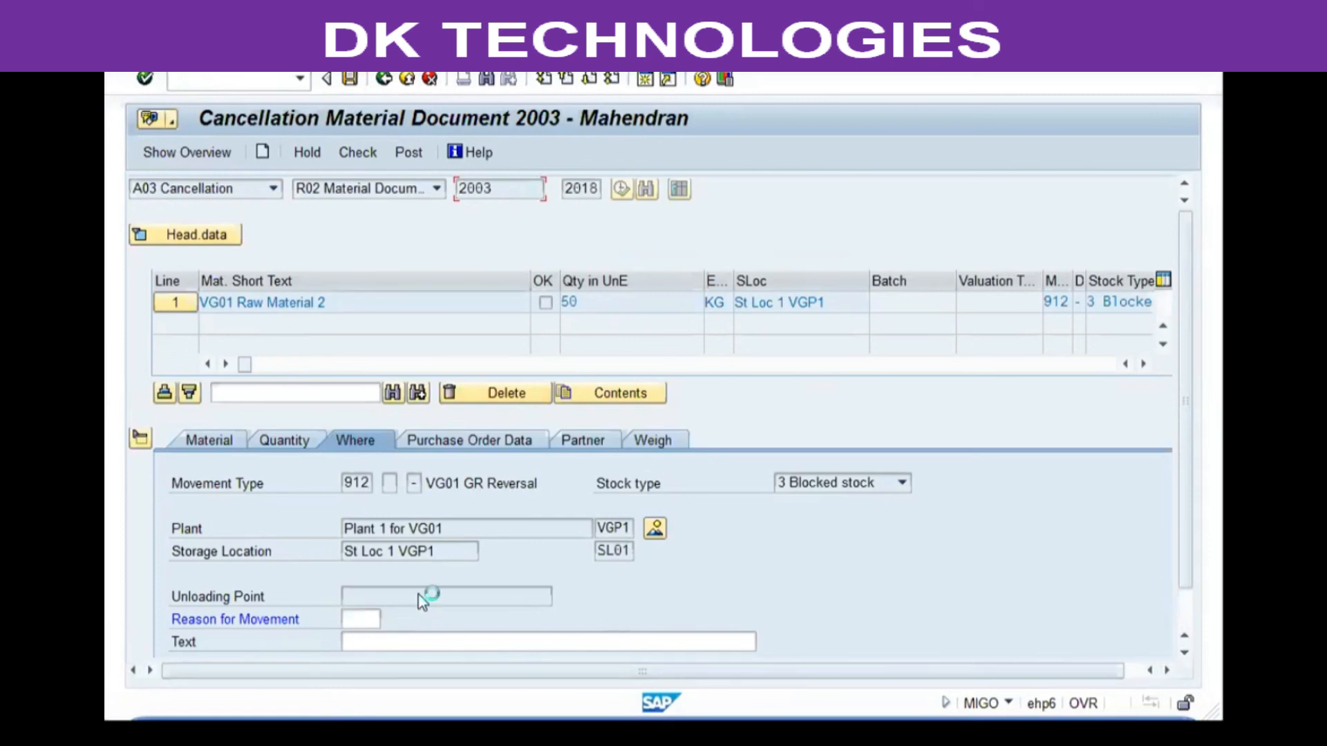
# Assign reason for movement 2 Boss said so to the cancellation item and mark it as OK
pyautogui.write('2')
pyautogui.press('Return')
pyautogui.click(218, 641)
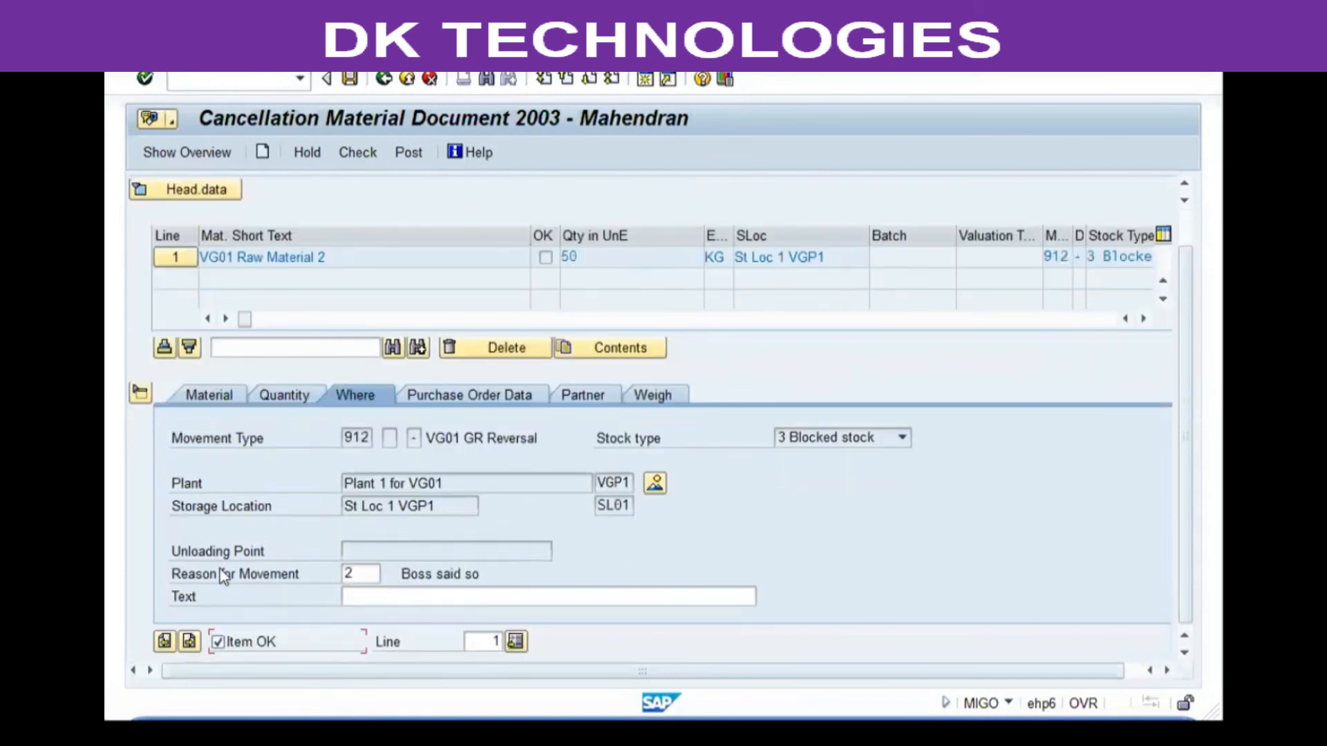
# Post the cancellation of material document 2003
pyautogui.click(408, 152)
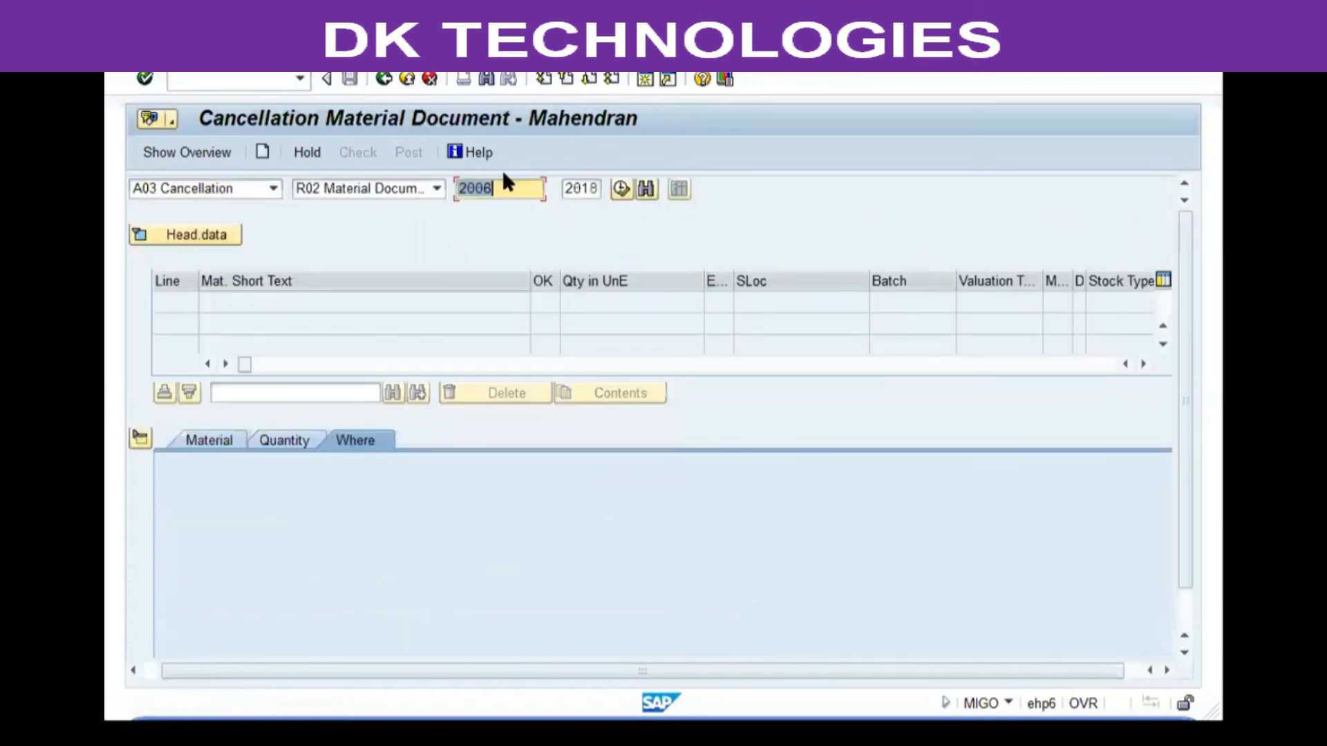
# Switch to a goods receipt against a purchase order and load the purchase order for VG01 Raw Material 2
pyautogui.click(273, 188)
pyautogui.click(207, 205)
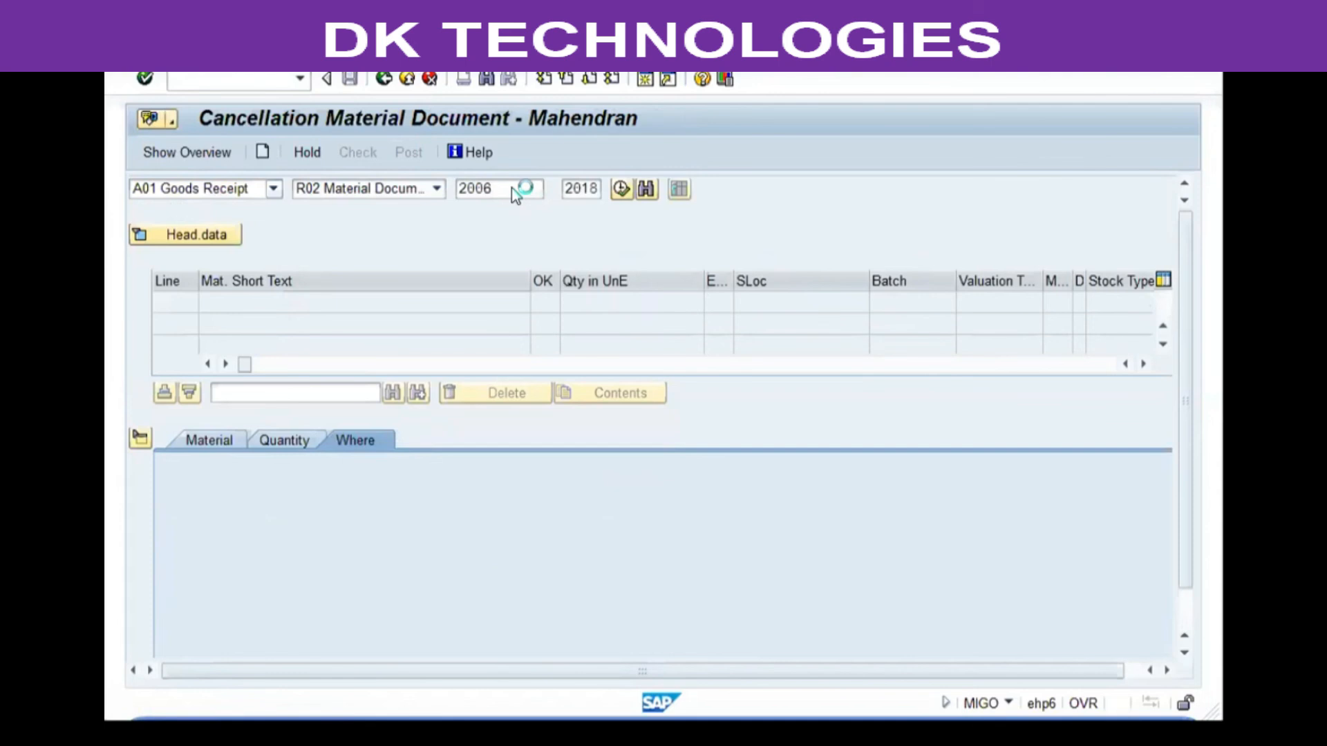
pyautogui.write('1')
pyautogui.press('Return')
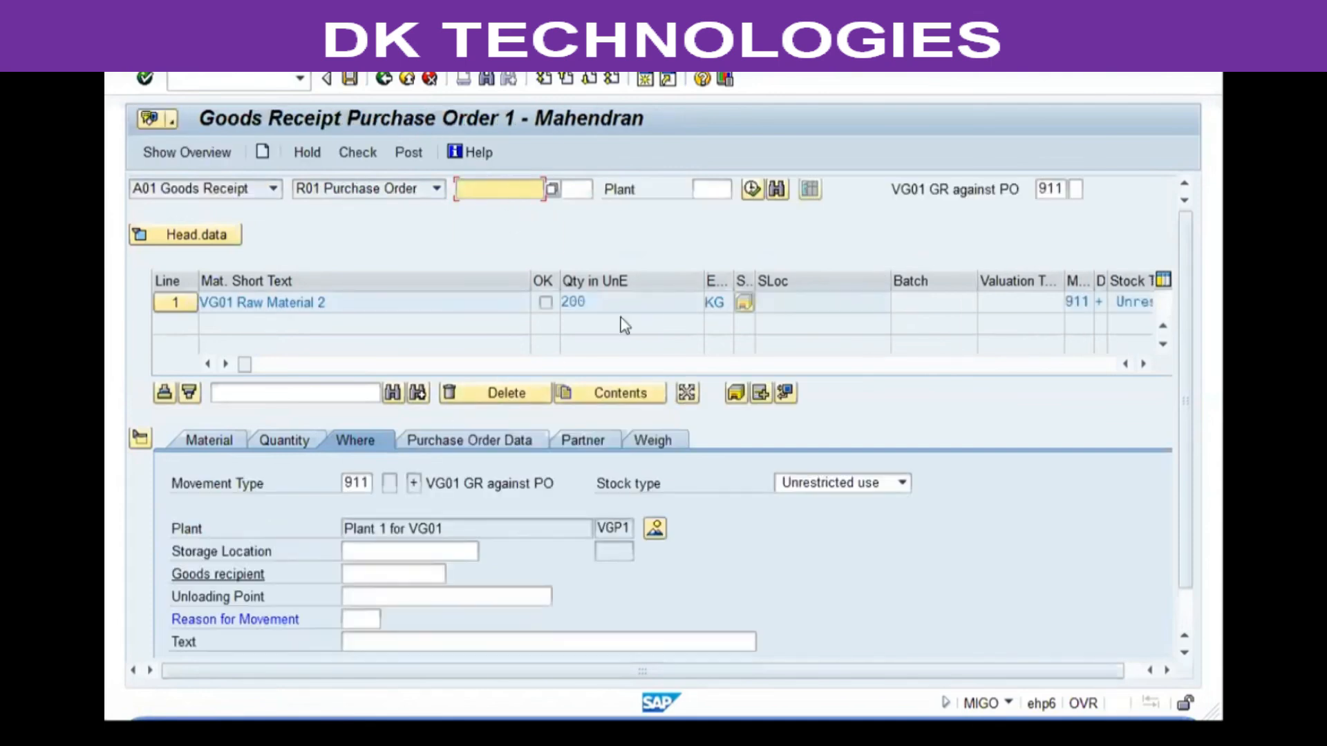
# Examine the item's ordered and received quantities, and leave the goods receipt without saving
pyautogui.doubleClick(572, 302)
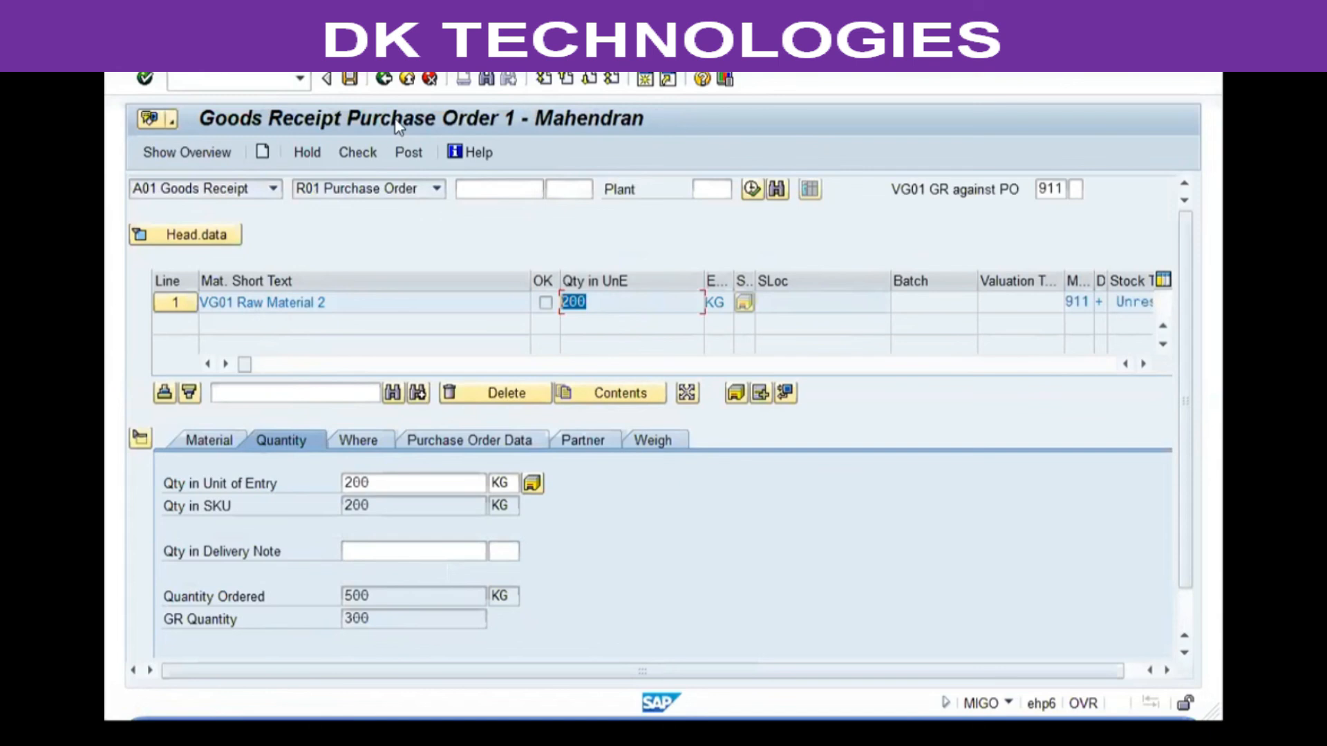
pyautogui.click(406, 85)
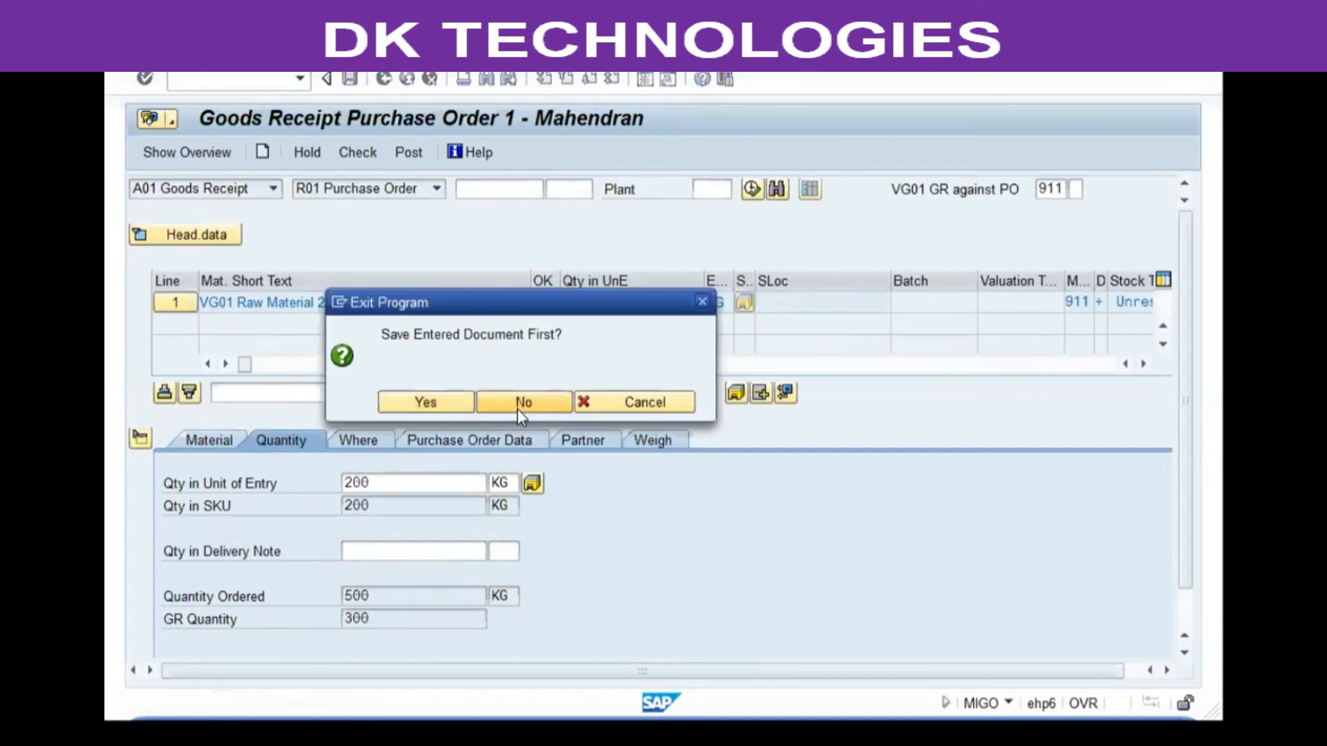
pyautogui.click(512, 404)
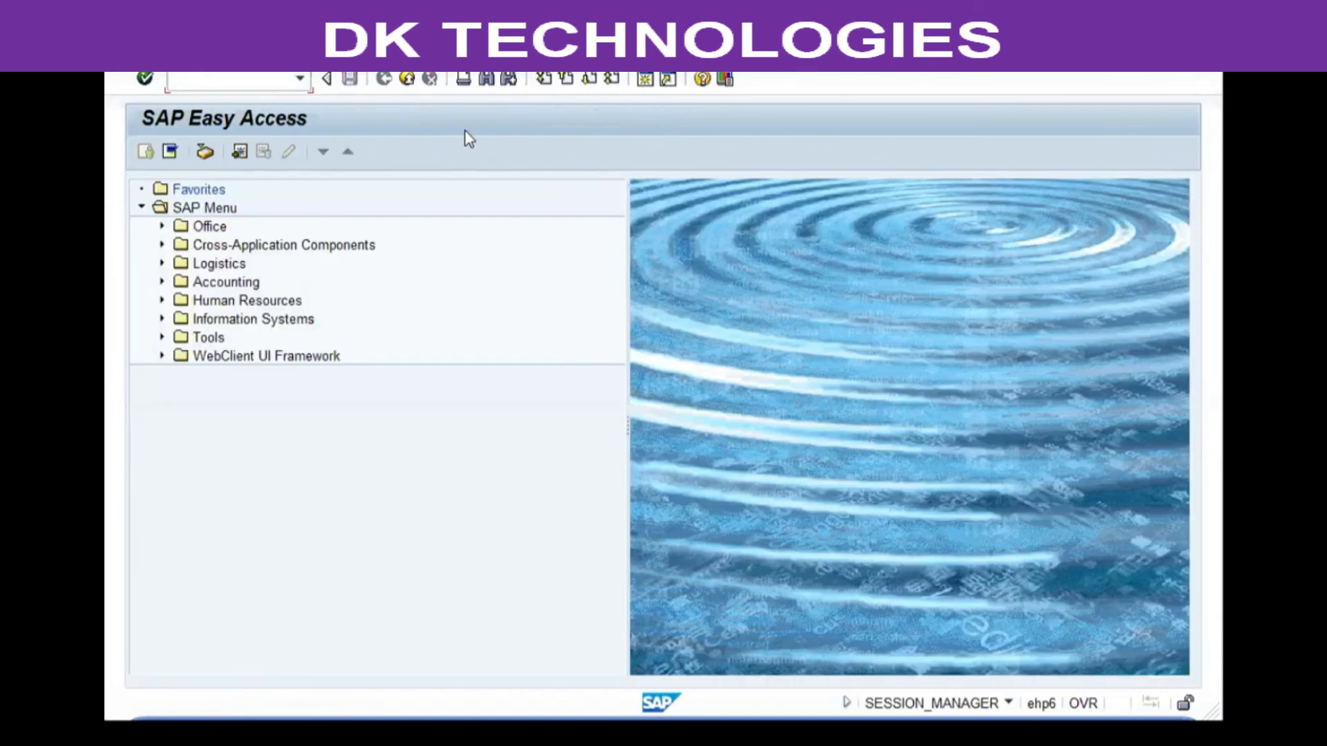